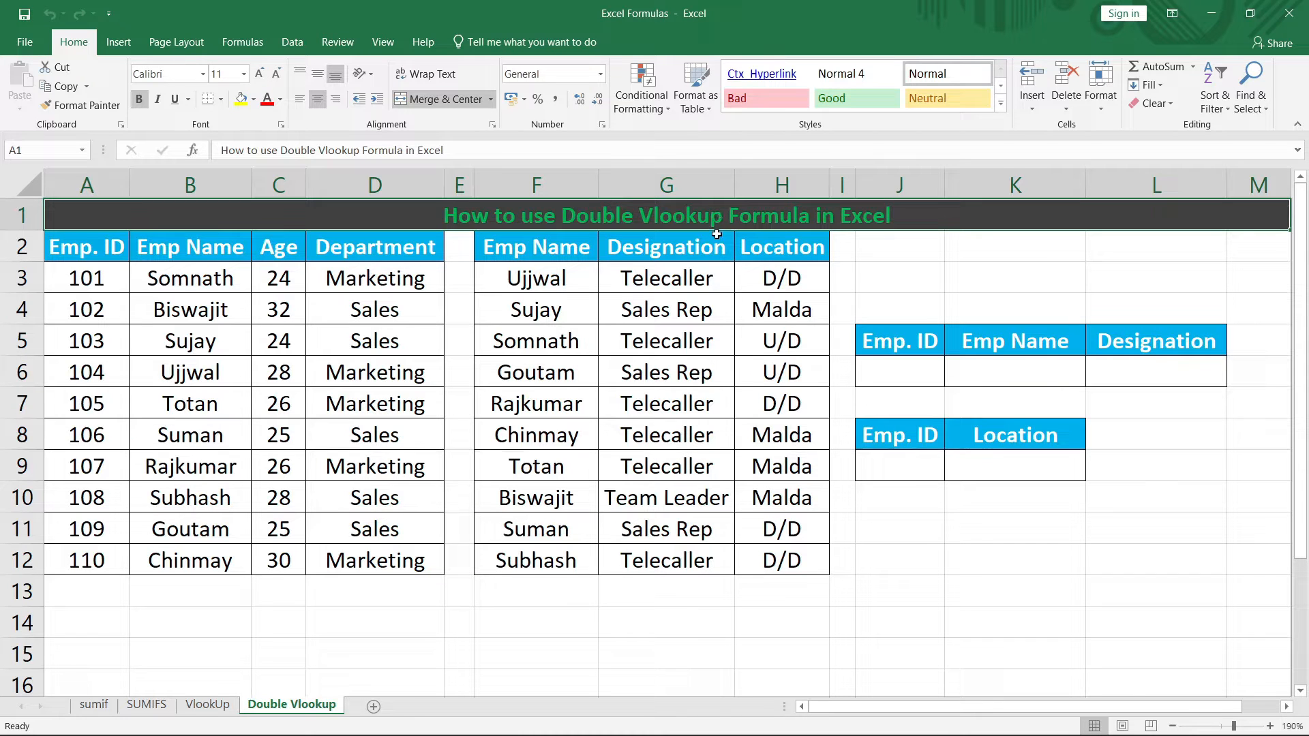
Step: Walk through the employee table A2:D12 and its headings, then the name/designation/location table
left_click_drag(102, 254, 383, 563)
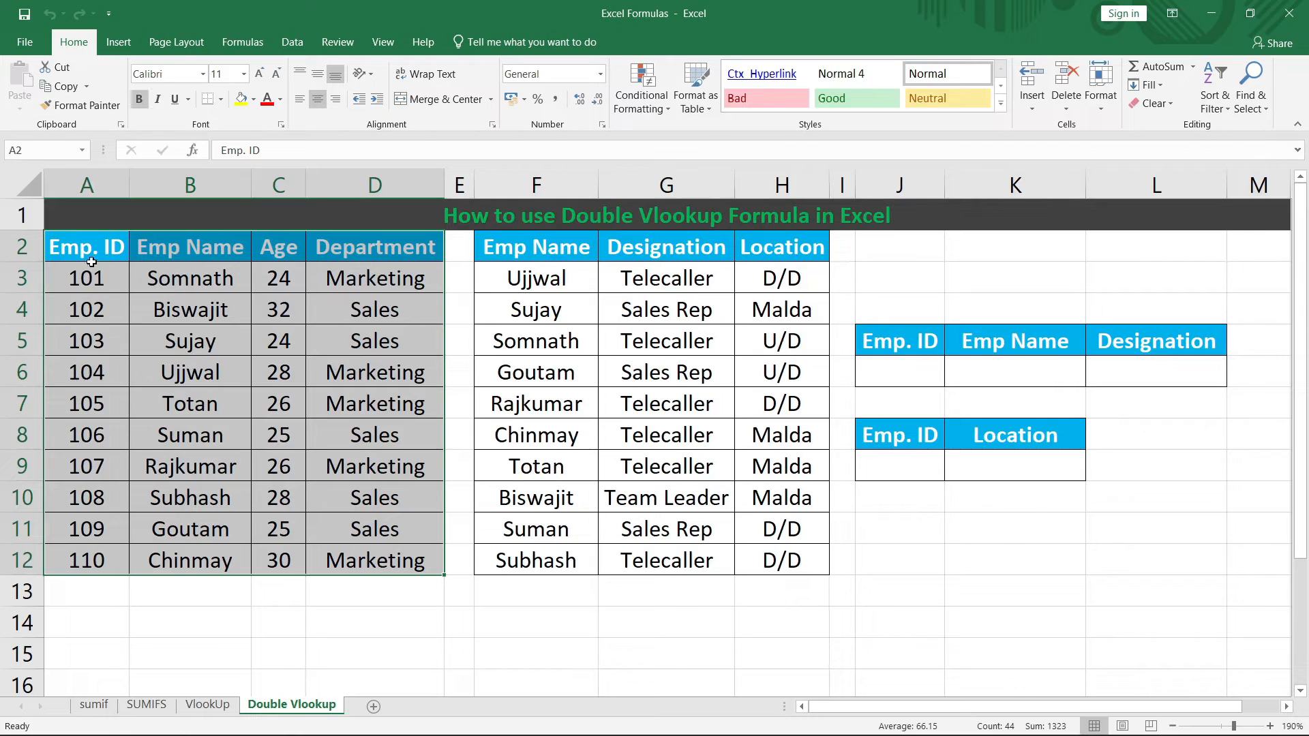
left_click(95, 250)
left_click(200, 251)
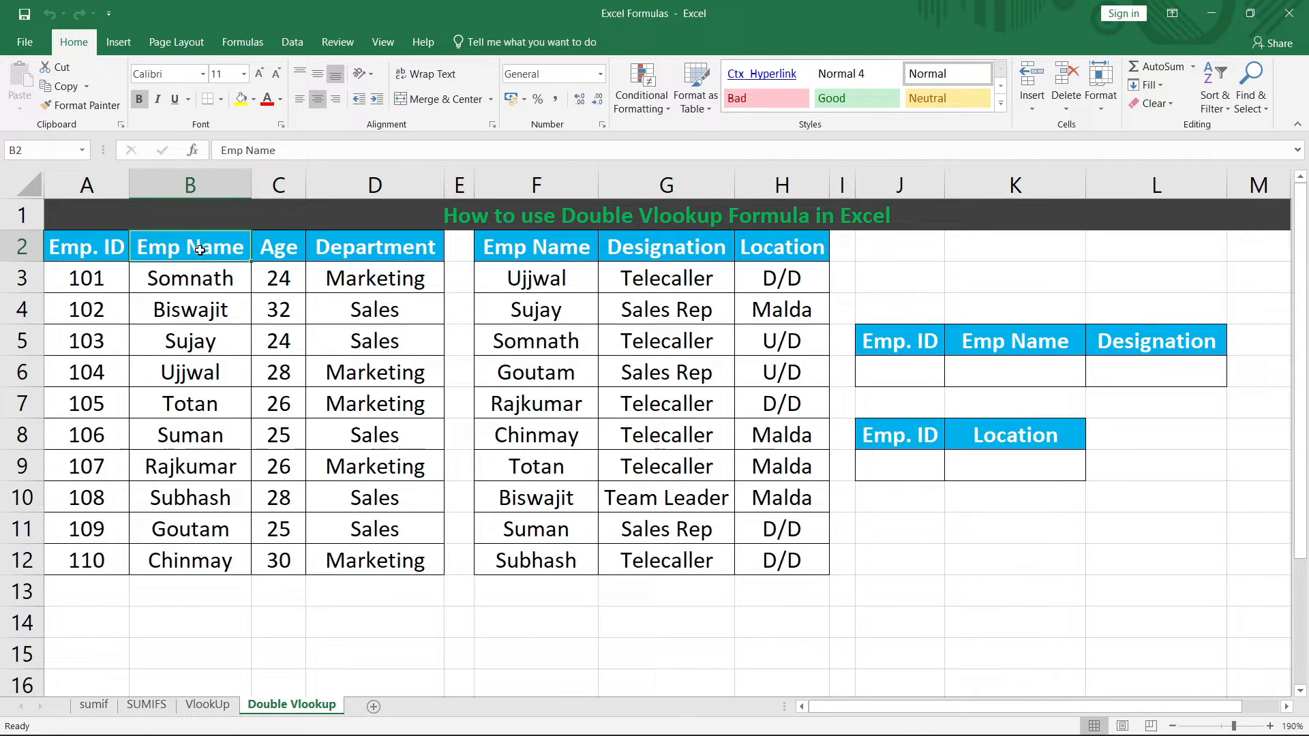
left_click(269, 255)
left_click(388, 254)
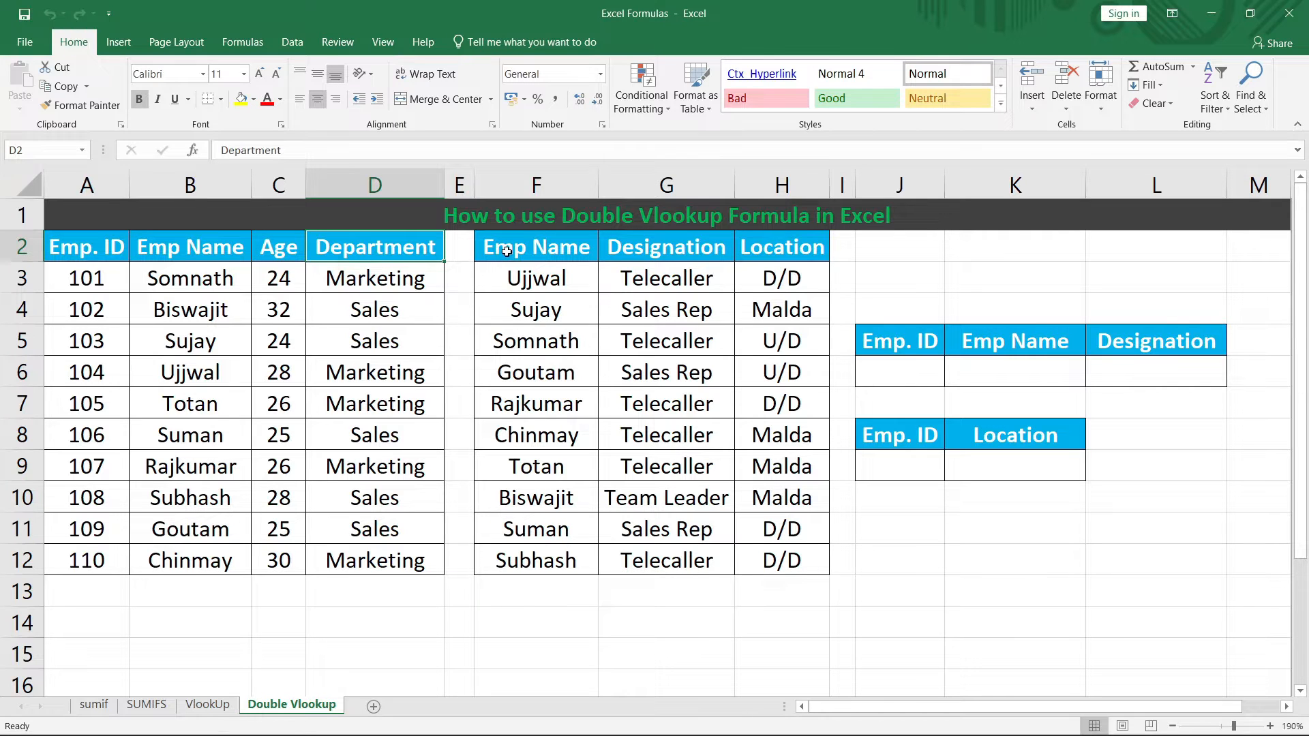
left_click_drag(502, 251, 784, 561)
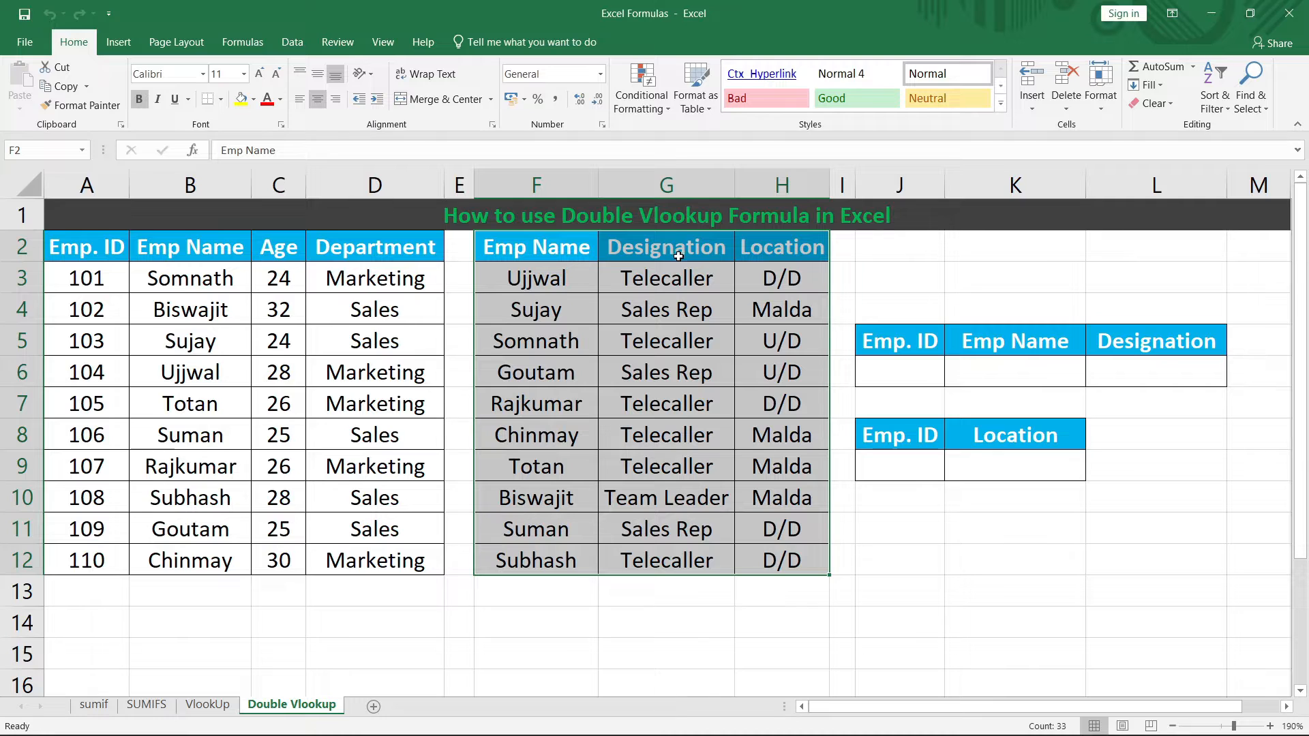
left_click(657, 371)
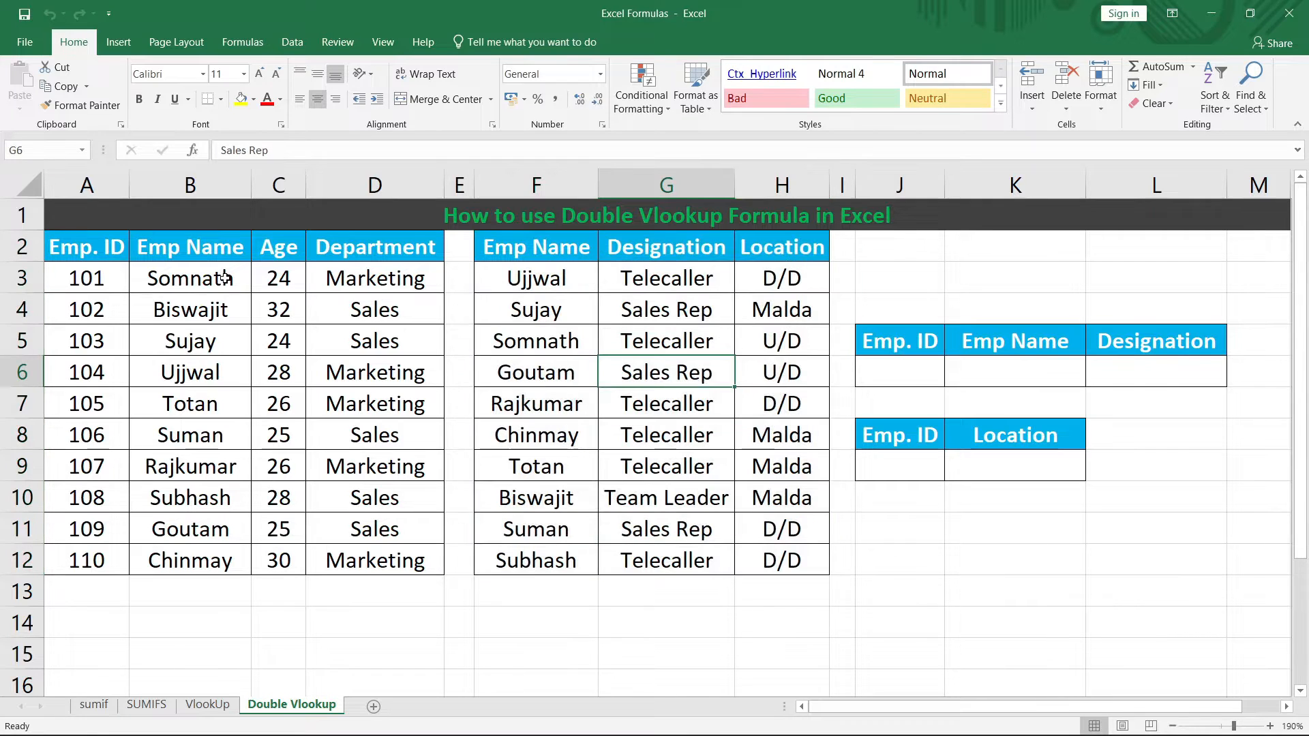
Step: Compare the employee names in columns B and F, noting ID 101's name and Telecaller in G3
left_click_drag(193, 280, 176, 555)
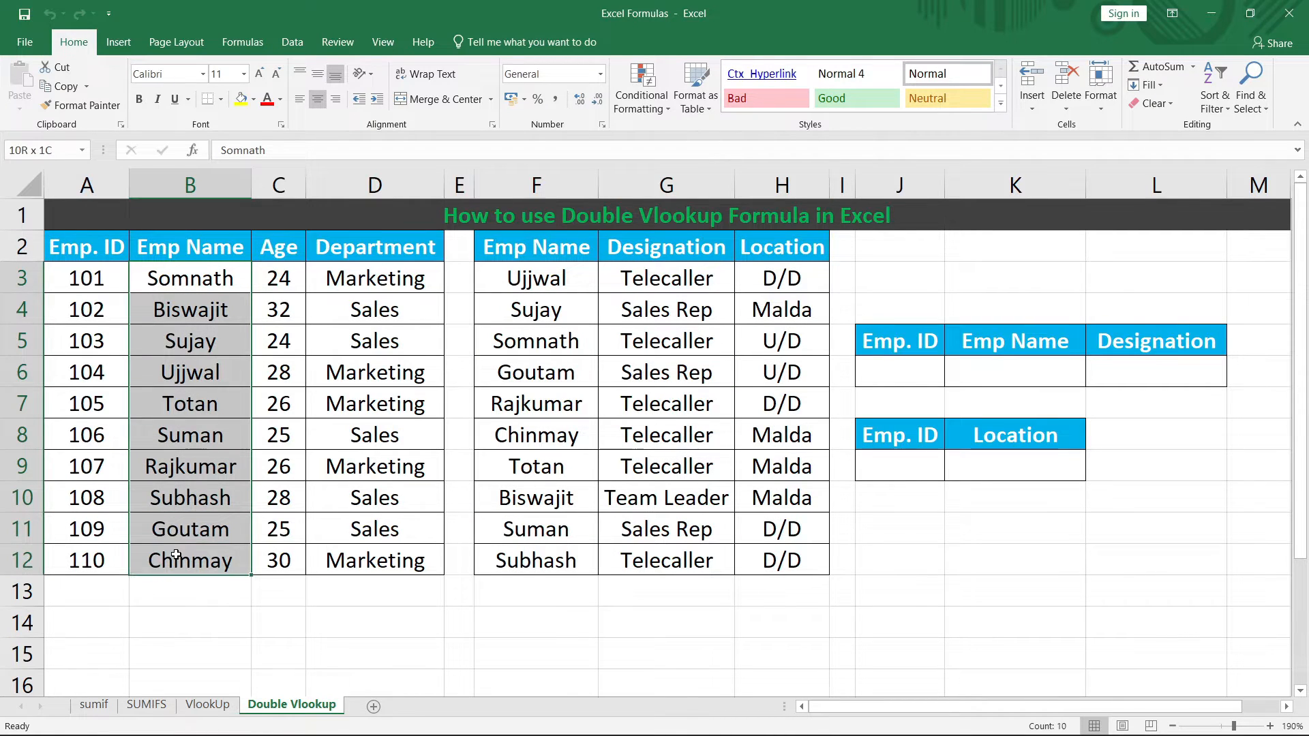
left_click_drag(557, 292, 563, 556)
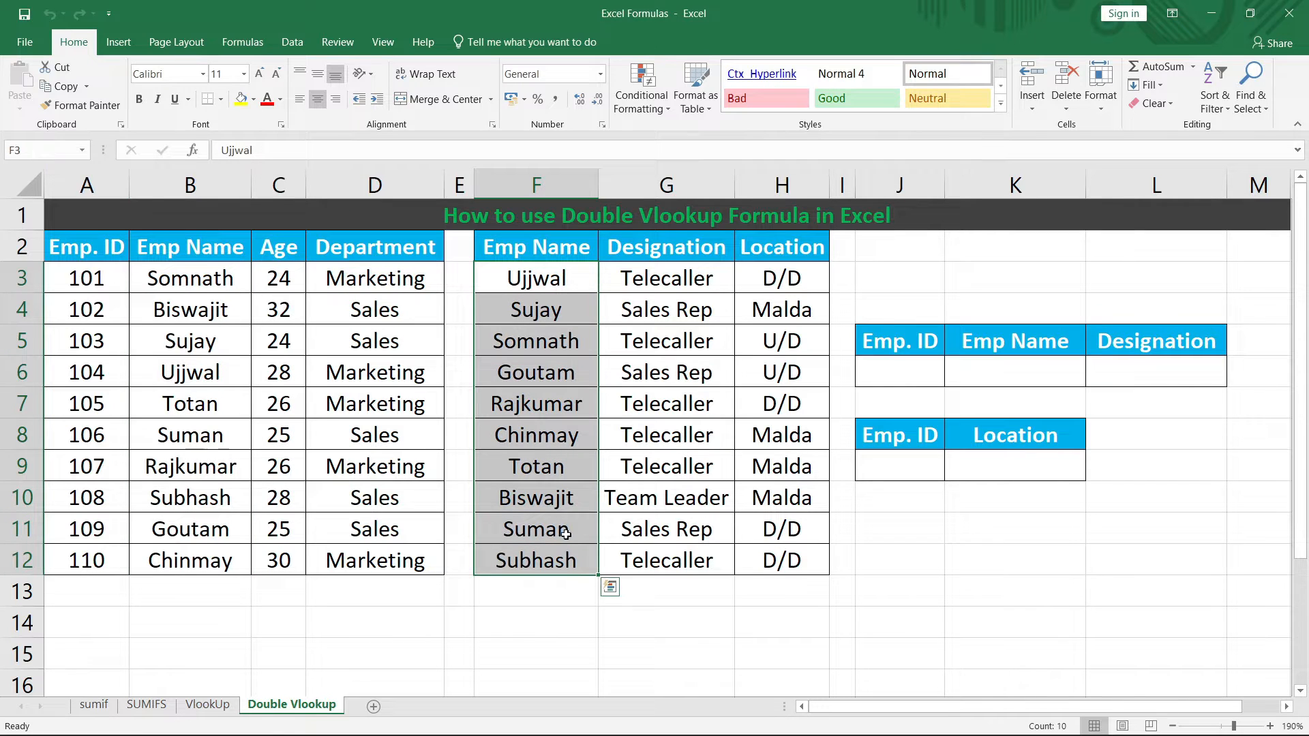
left_click(195, 279)
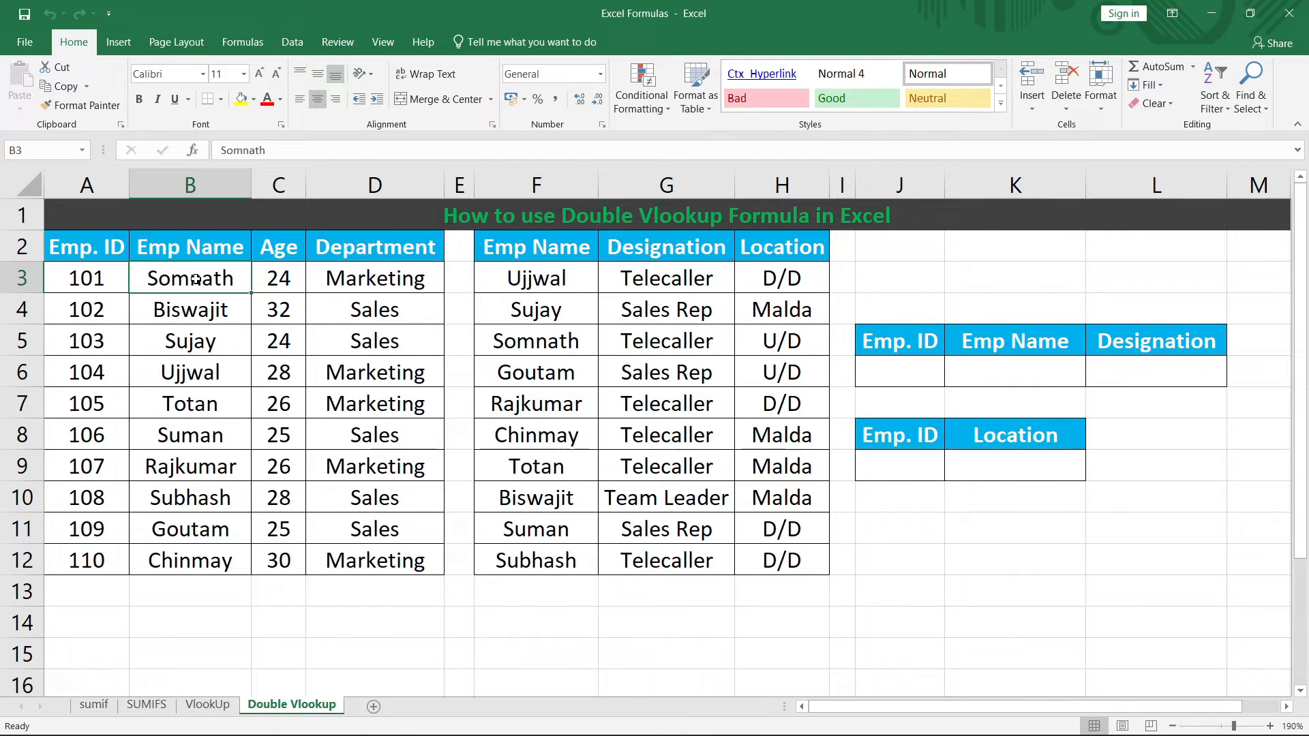
left_click(510, 285)
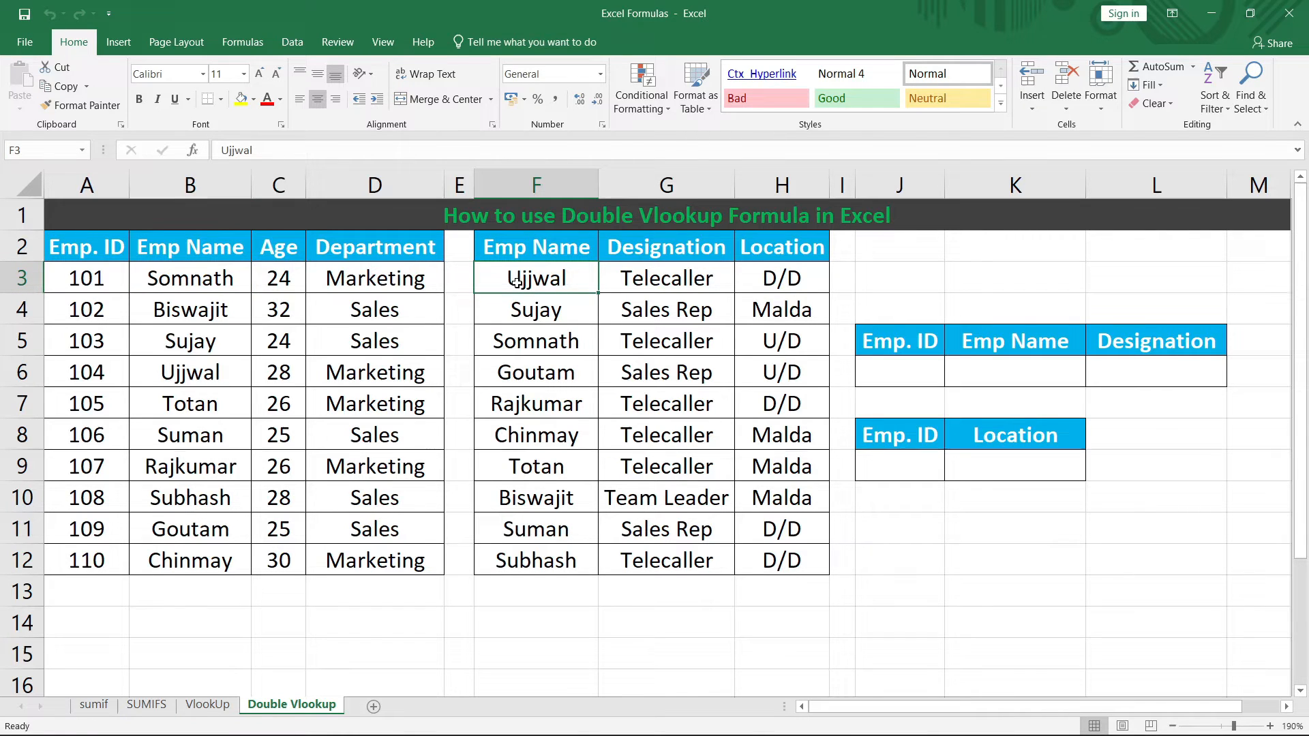
left_click(102, 284)
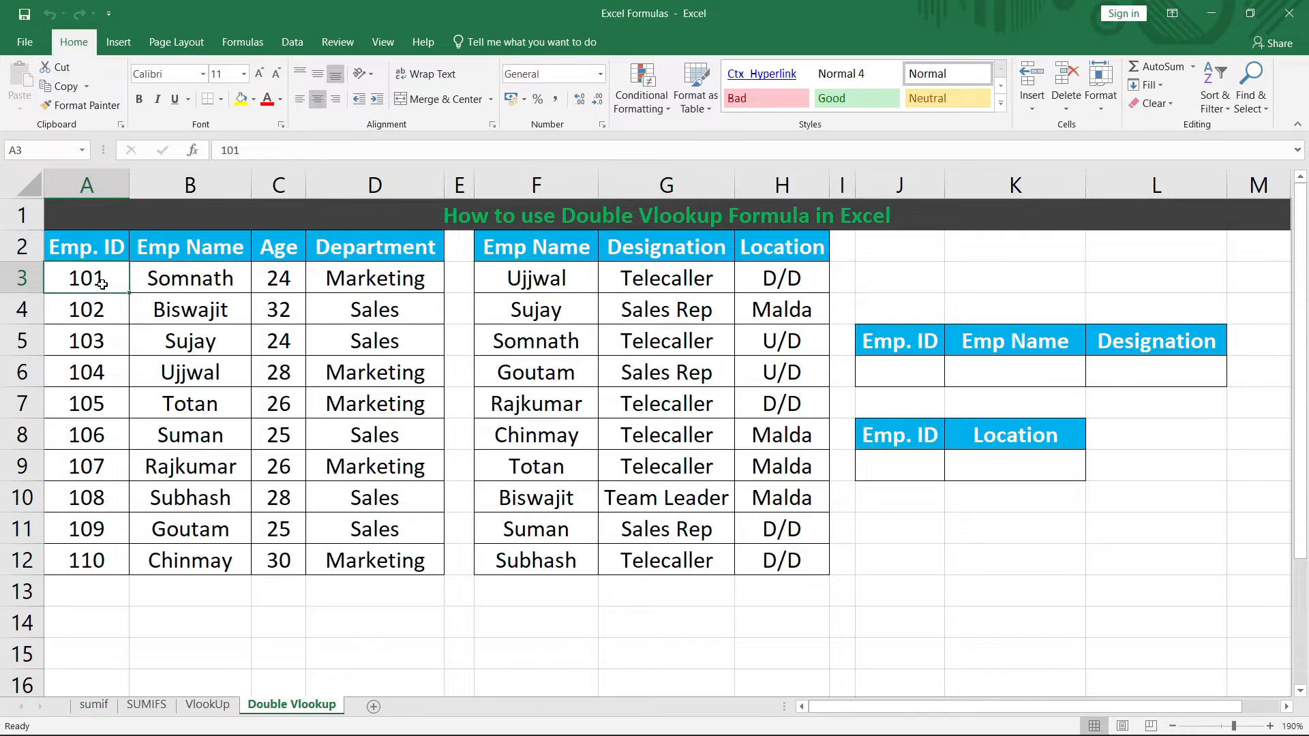
left_click(180, 279)
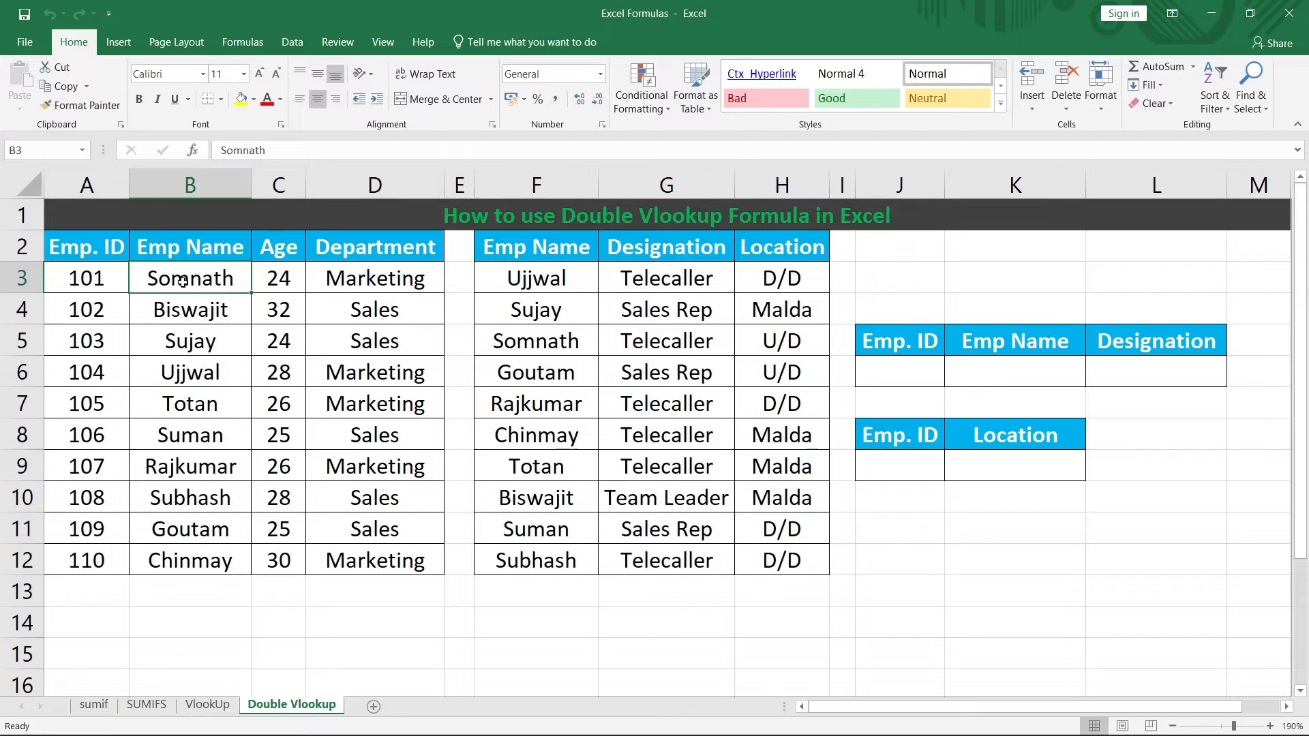
left_click(669, 286)
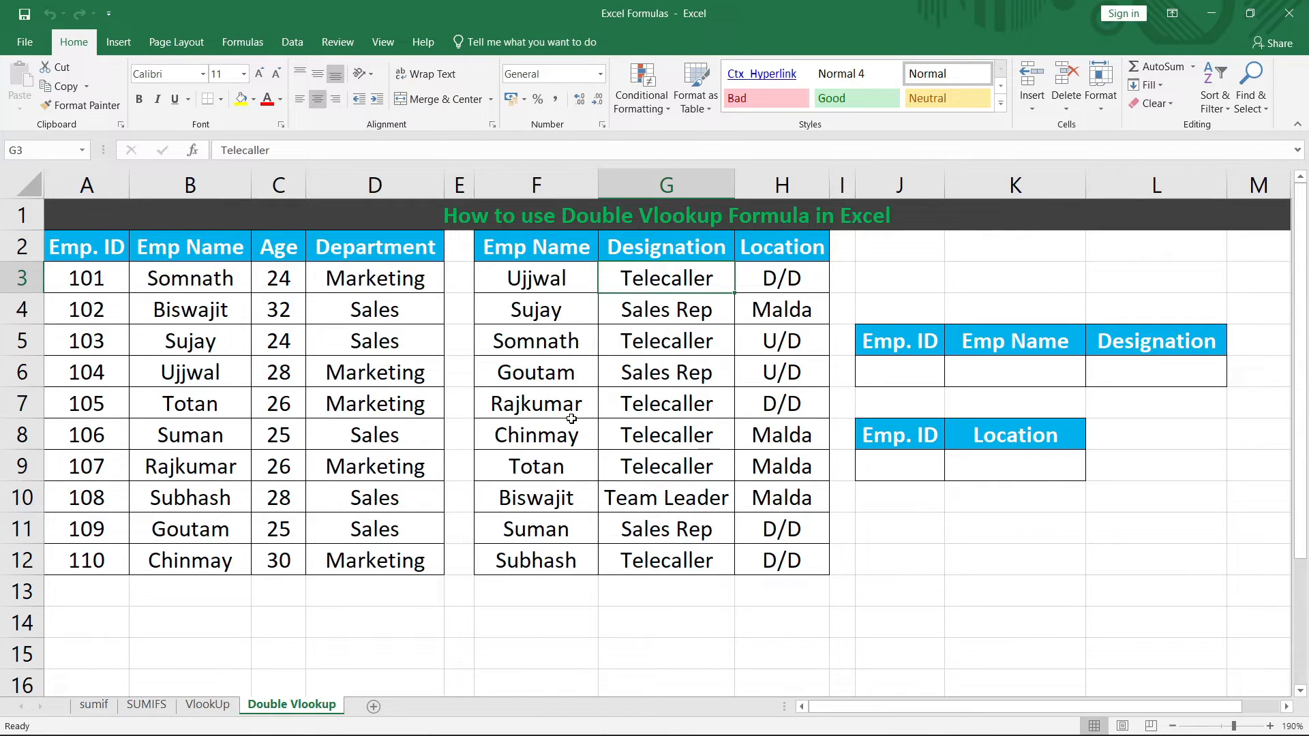
Step: Enter Emp. ID 101 in J6 and compare it against the IDs in A3:A12
left_click(881, 371)
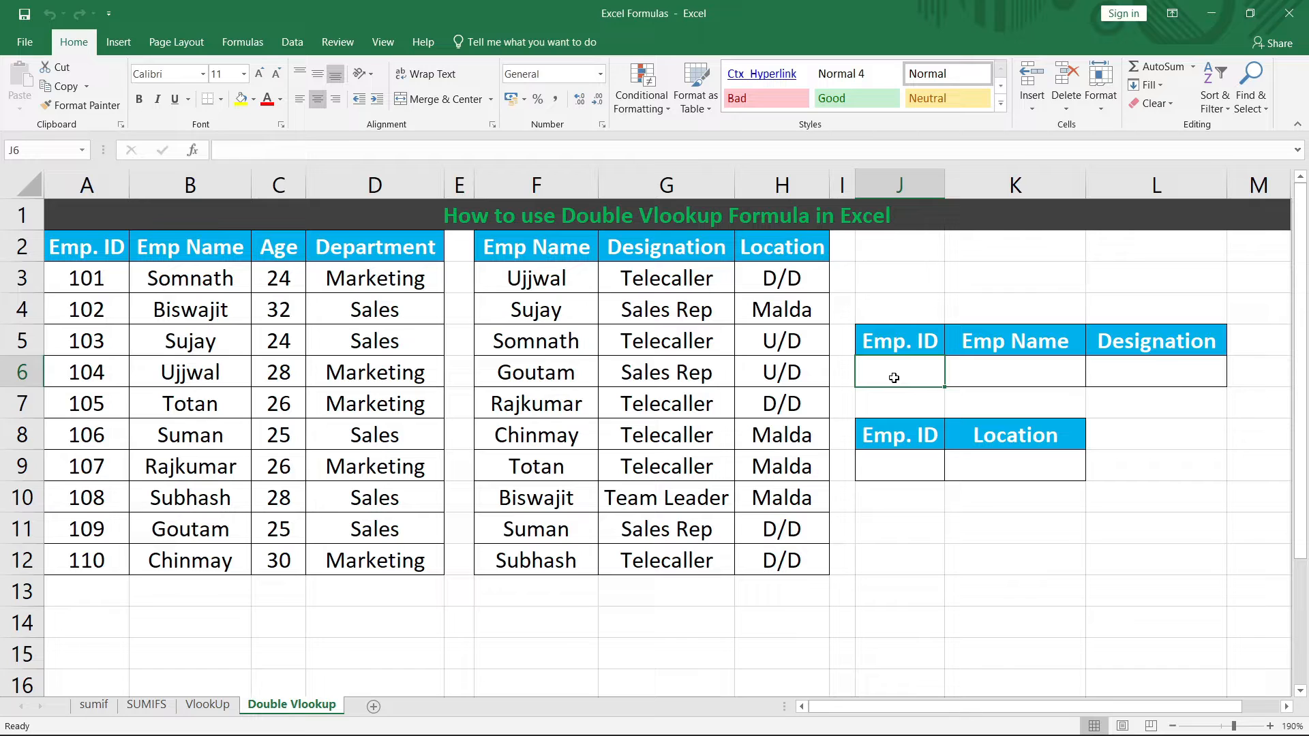
type("101")
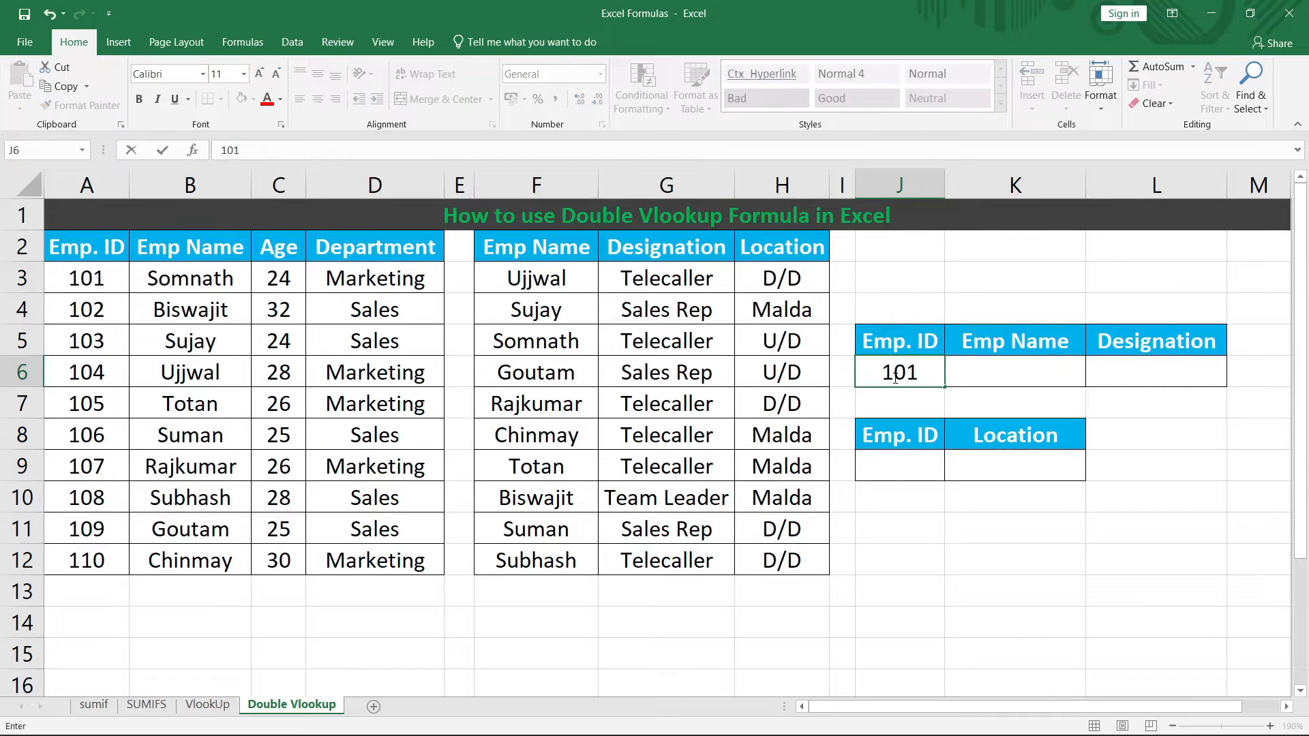
key("Tab")
left_click_drag(102, 278, 69, 561)
left_click(920, 376)
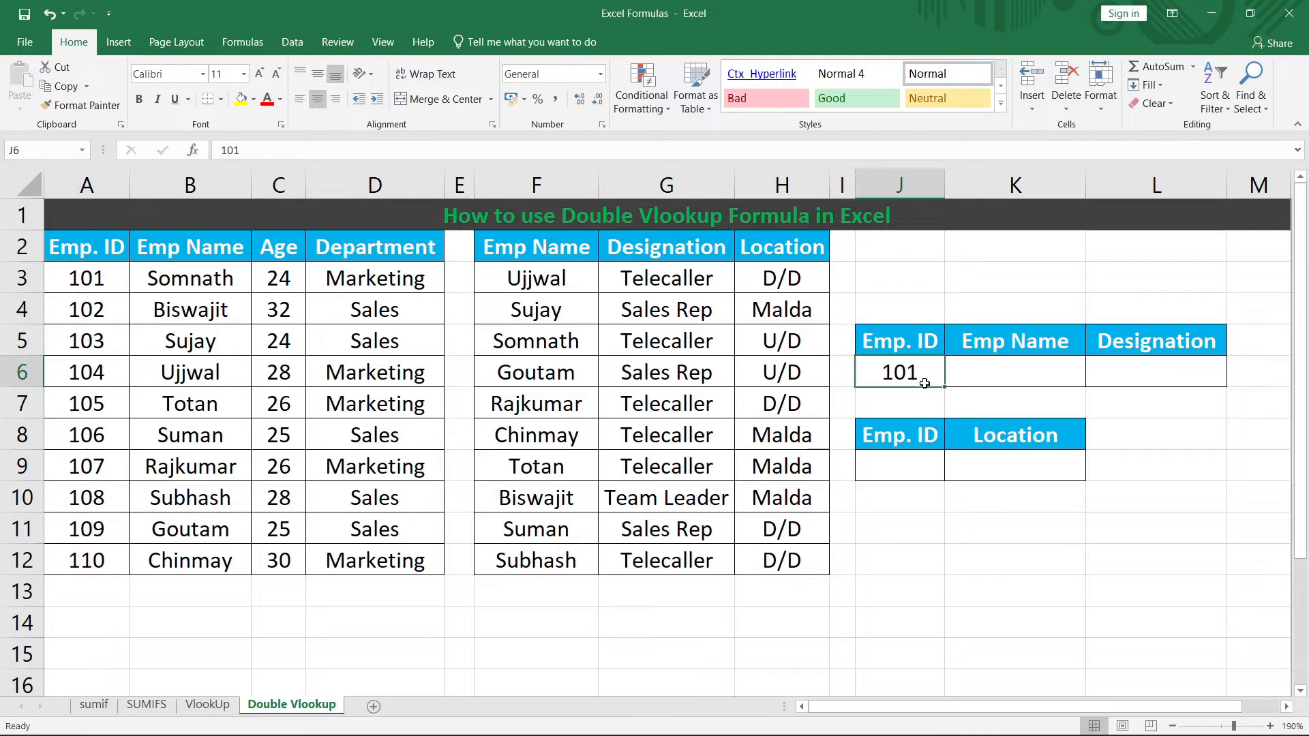
left_click(986, 372)
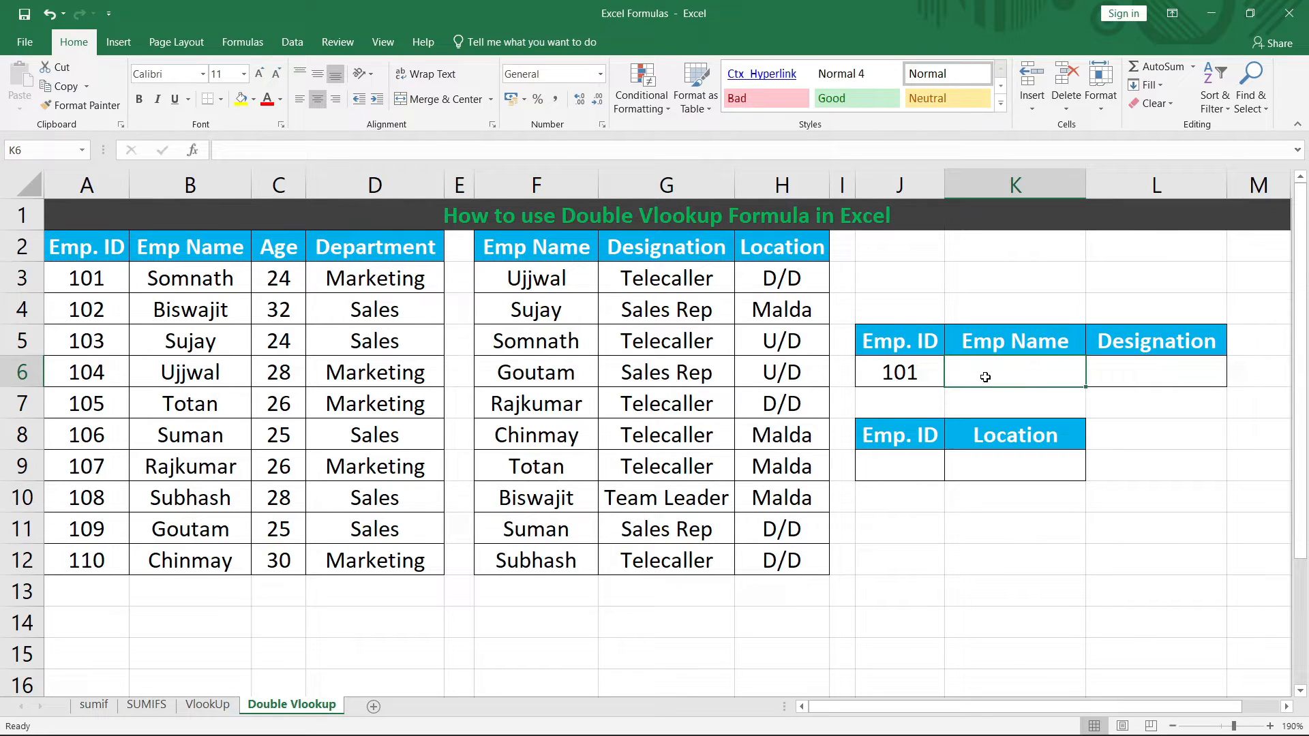
Step: Enter =VLOOKUP(J6,A2:D12,2,0) in K6 to return the employee name for ID 101
type("=")
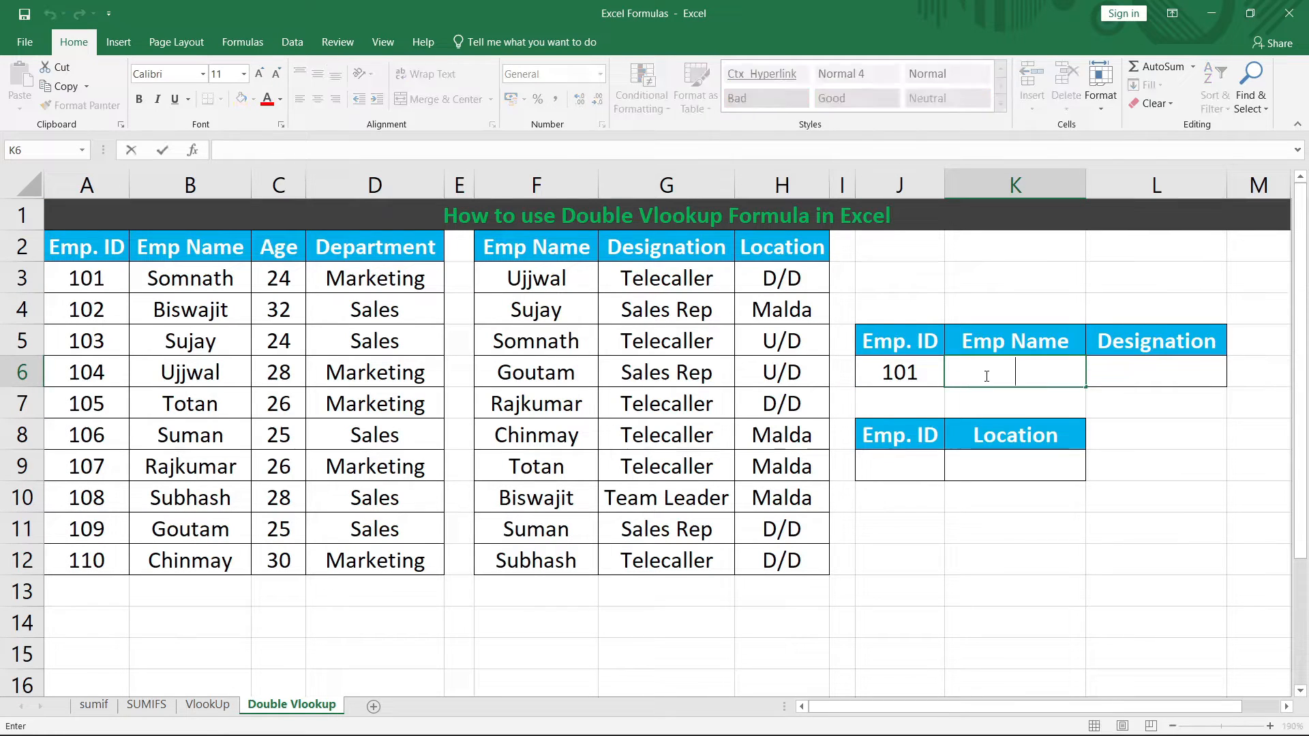
type("vl")
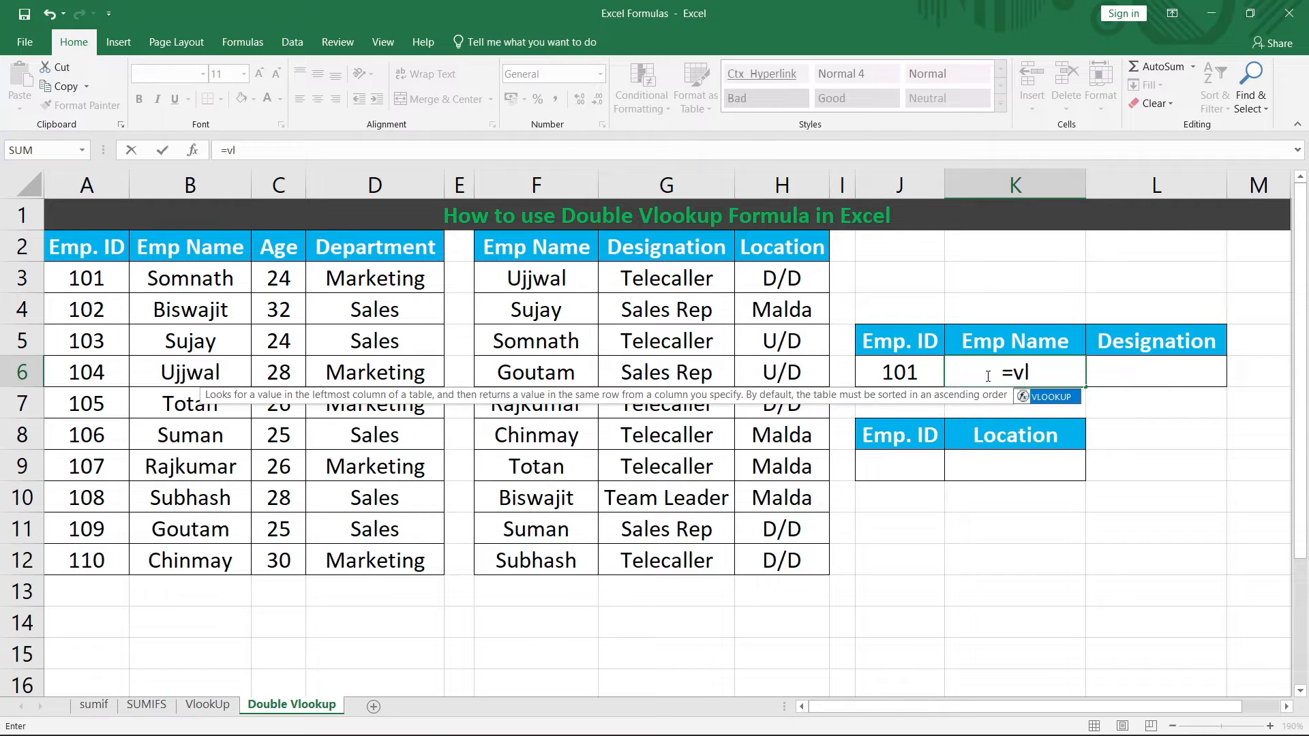
type("ookup")
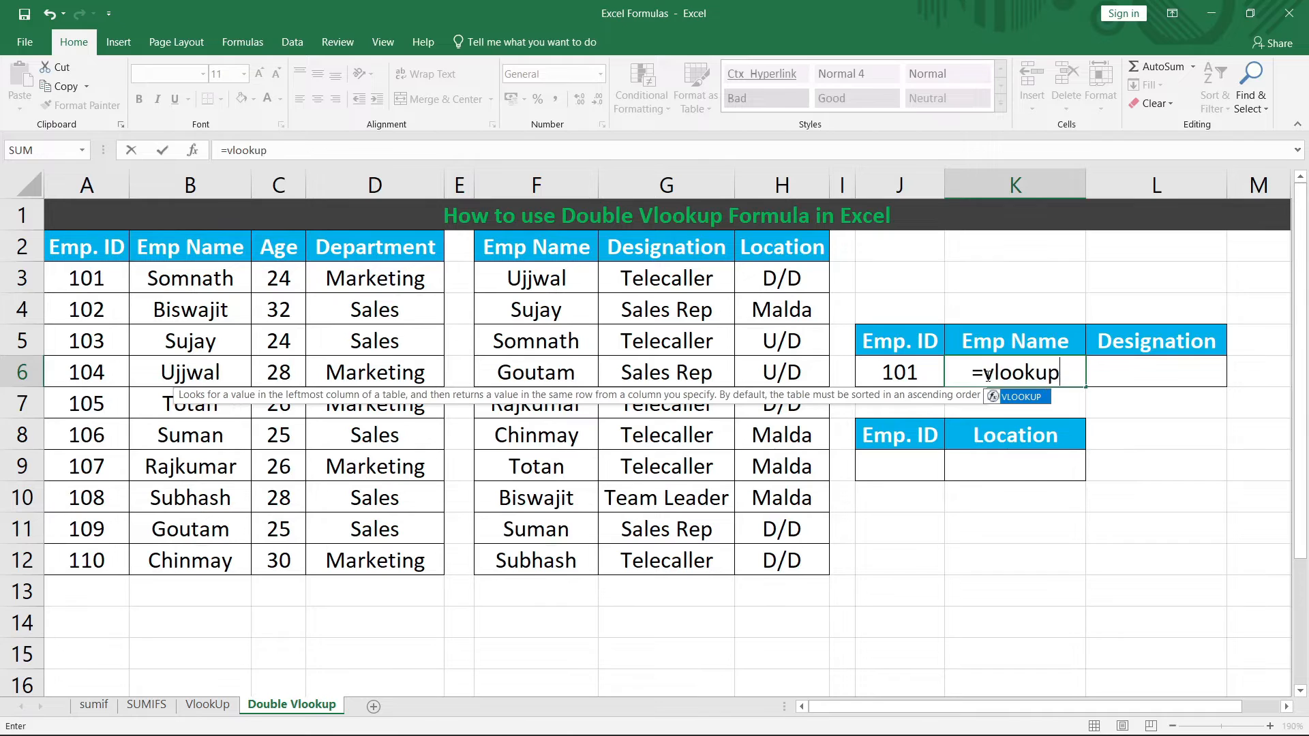
type("(")
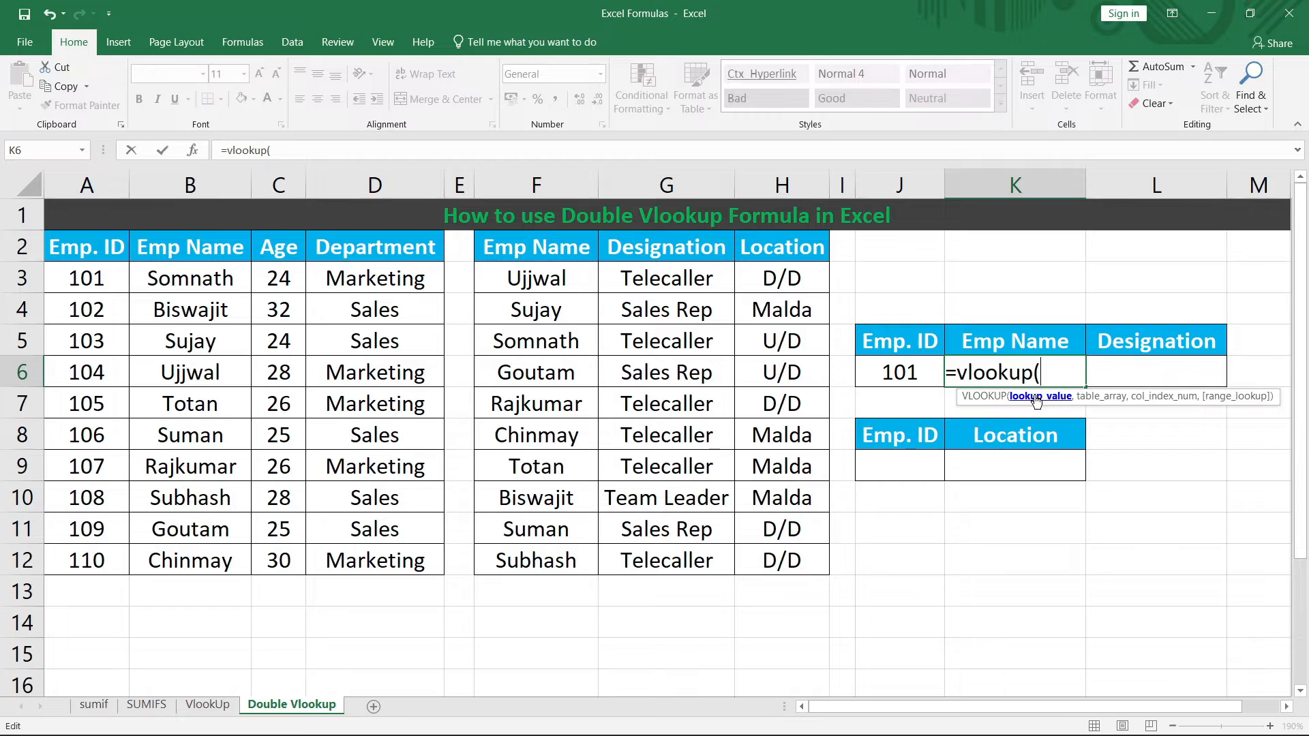
left_click(900, 373)
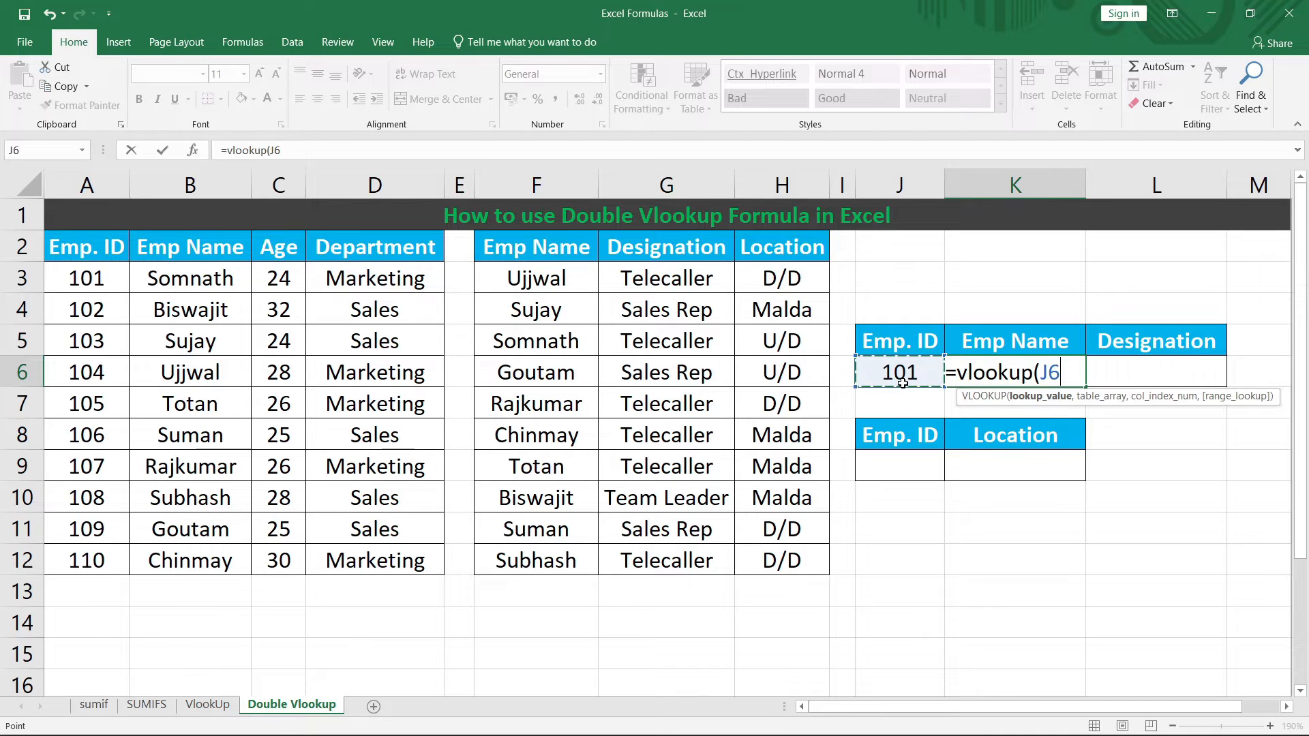
type(",")
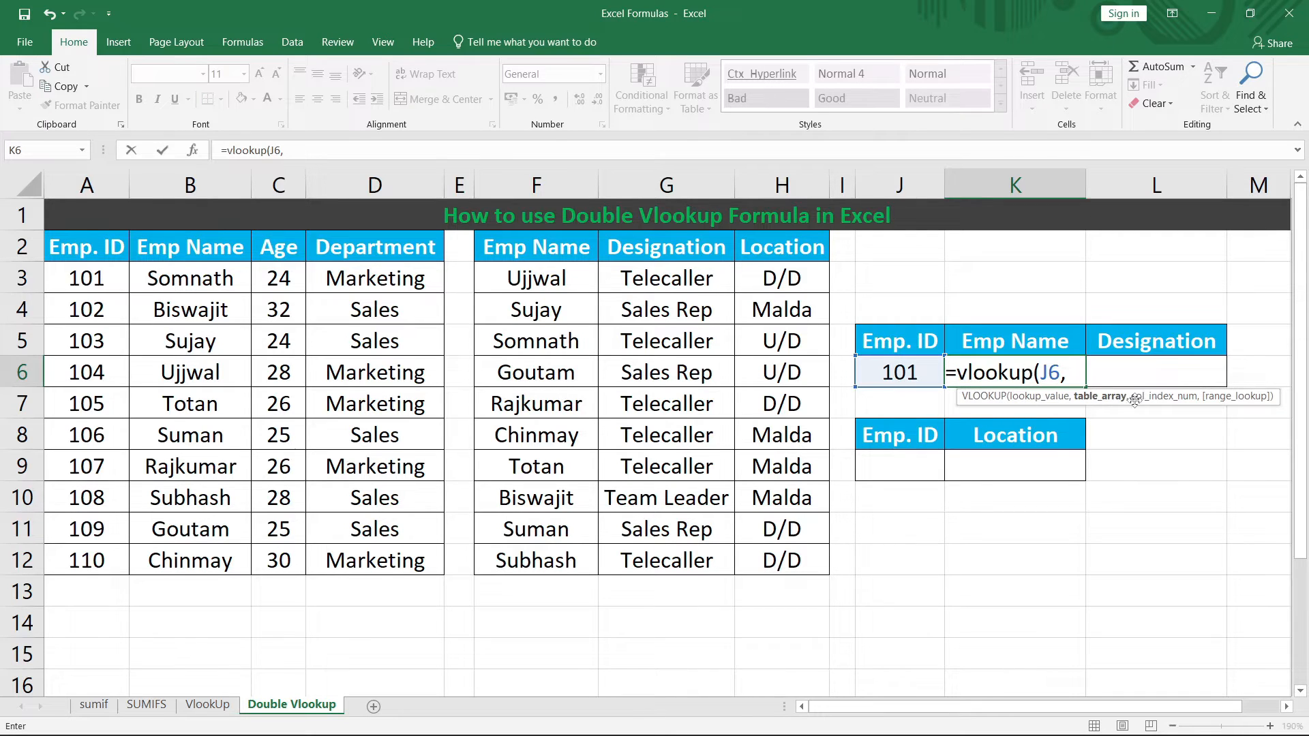
left_click_drag(99, 247, 403, 556)
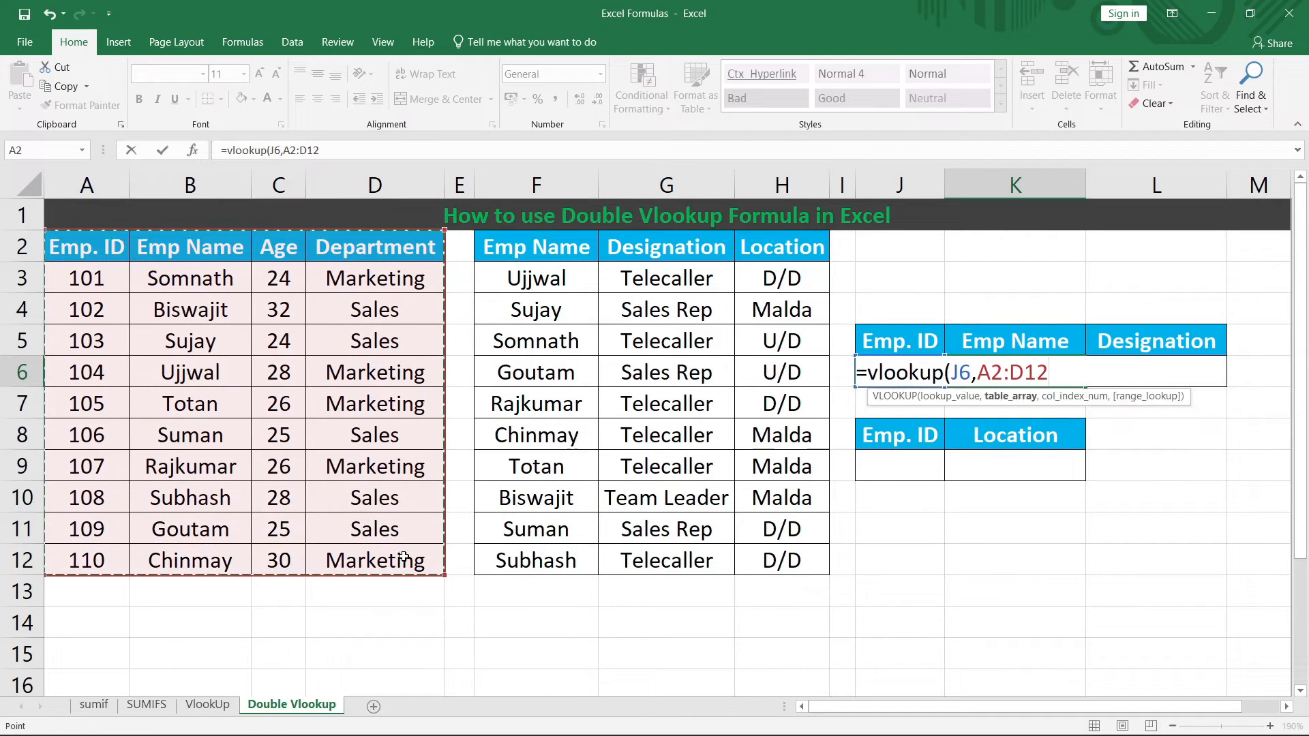
type(",")
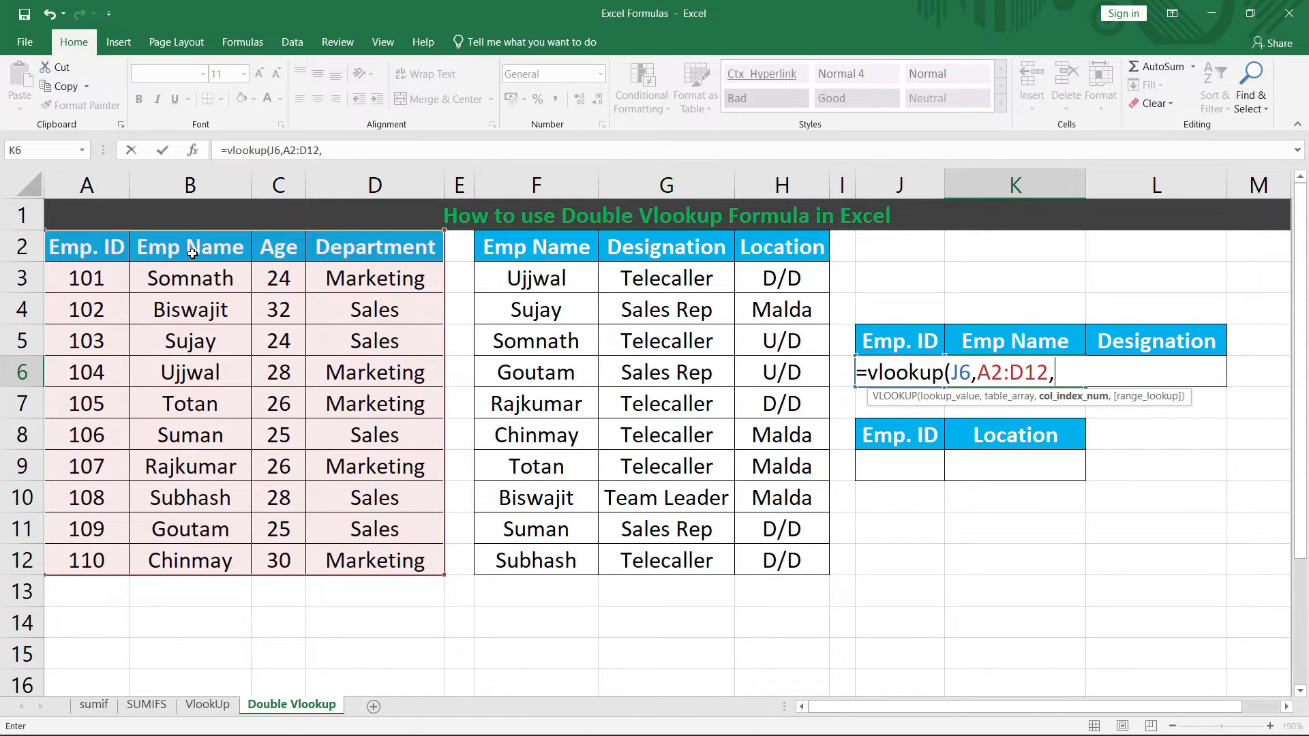
type("2,0")
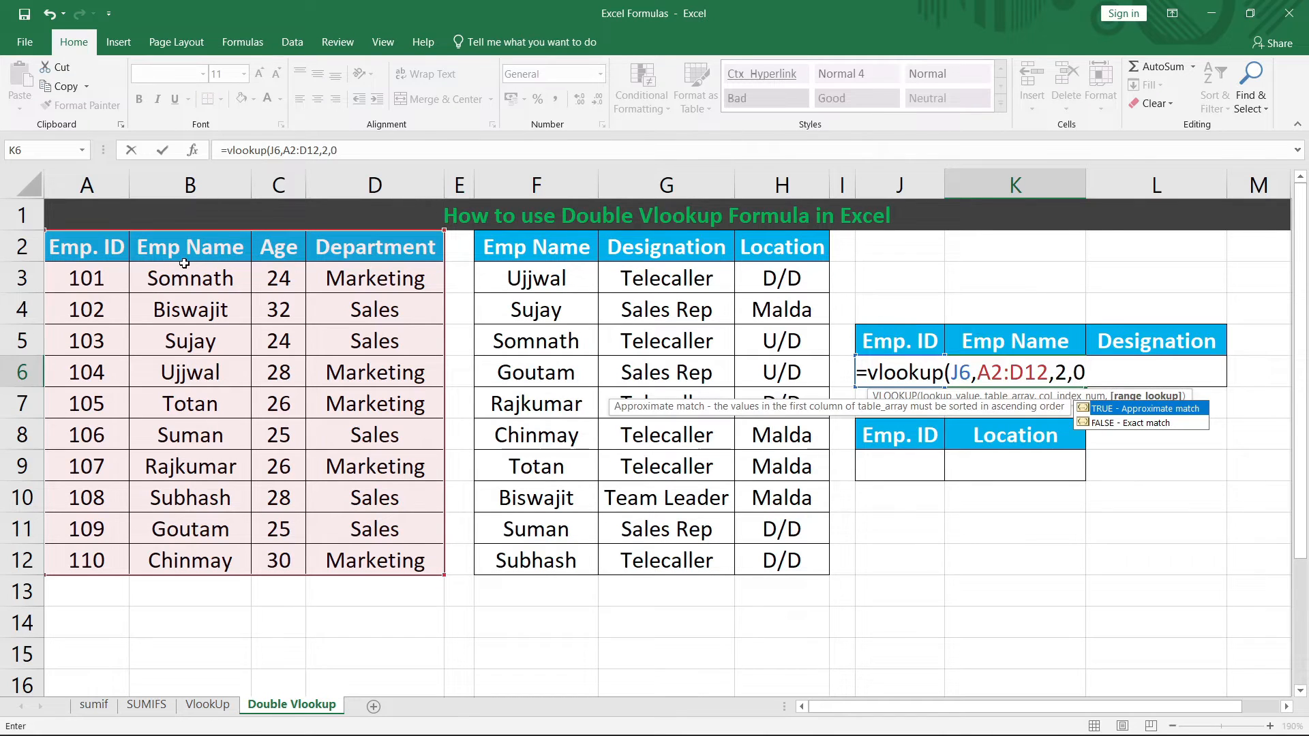
type(")")
key("Return")
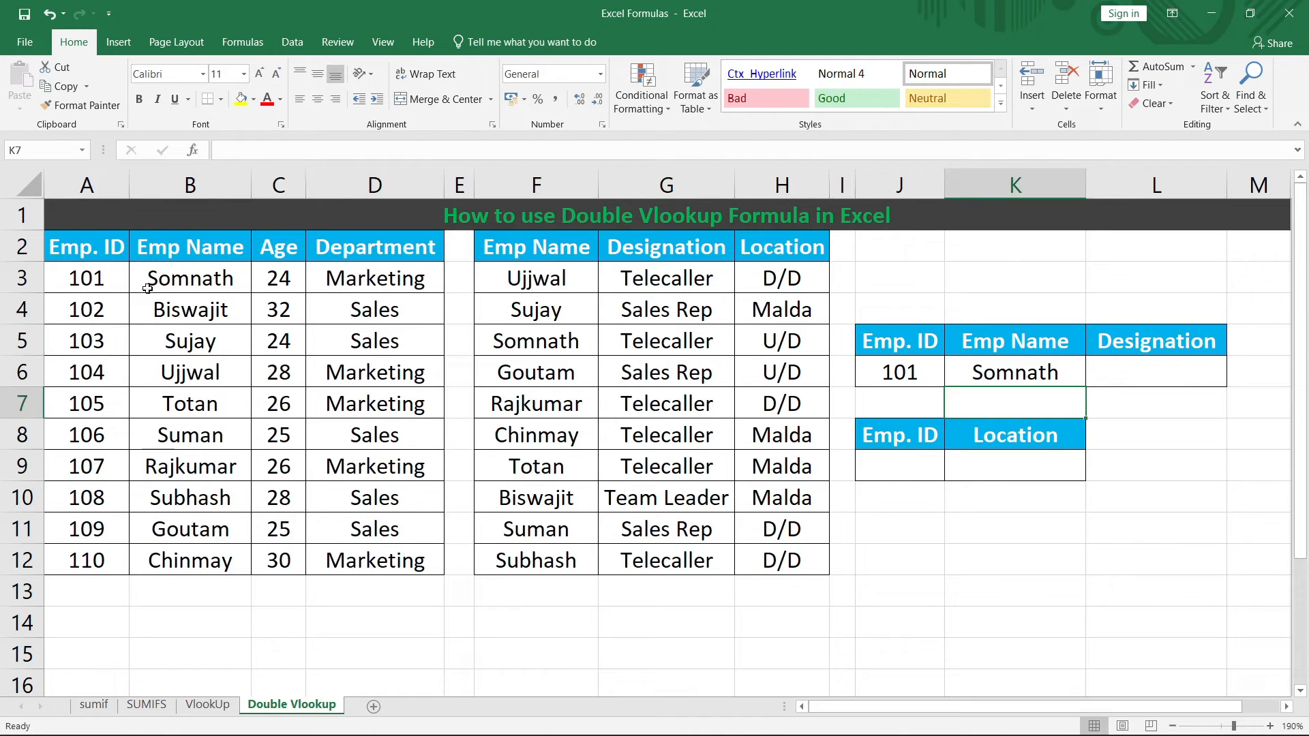
Step: Change the Emp. ID in J6 from 101 to 102 and check K6's name against B4
left_click(1012, 366)
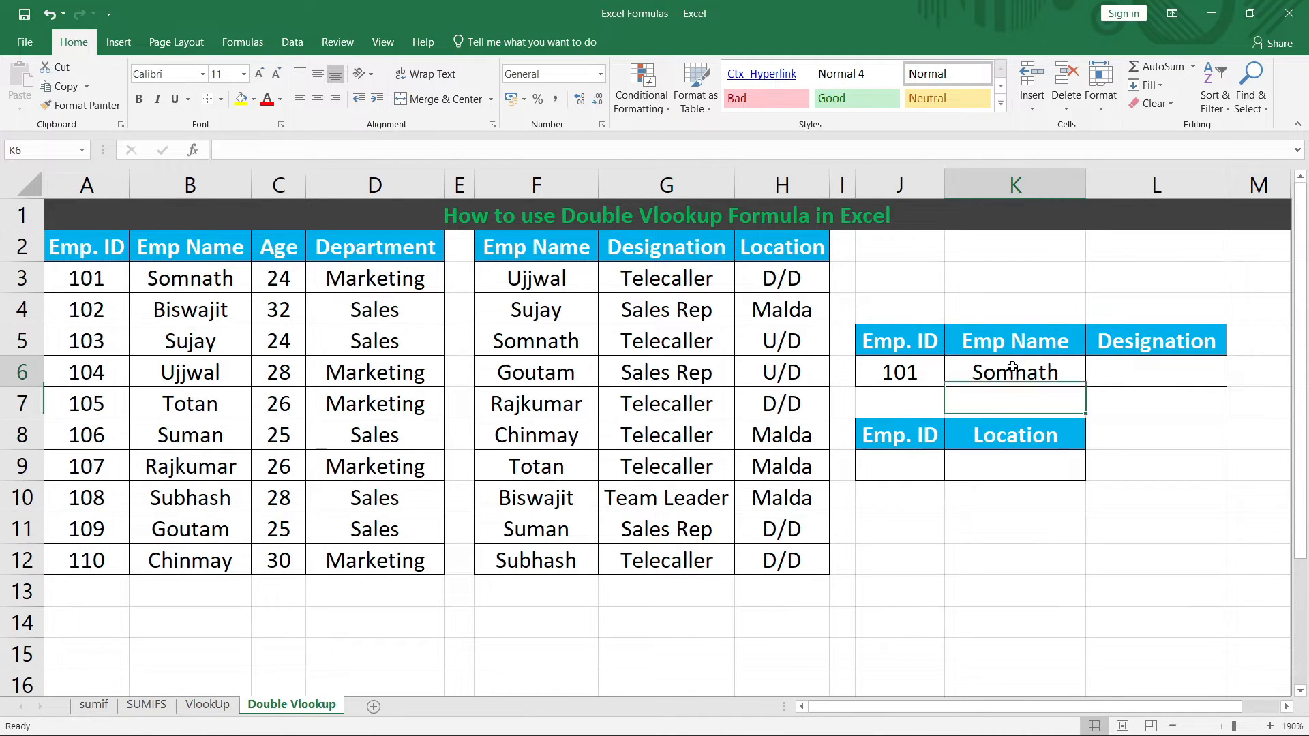
double_click(930, 373)
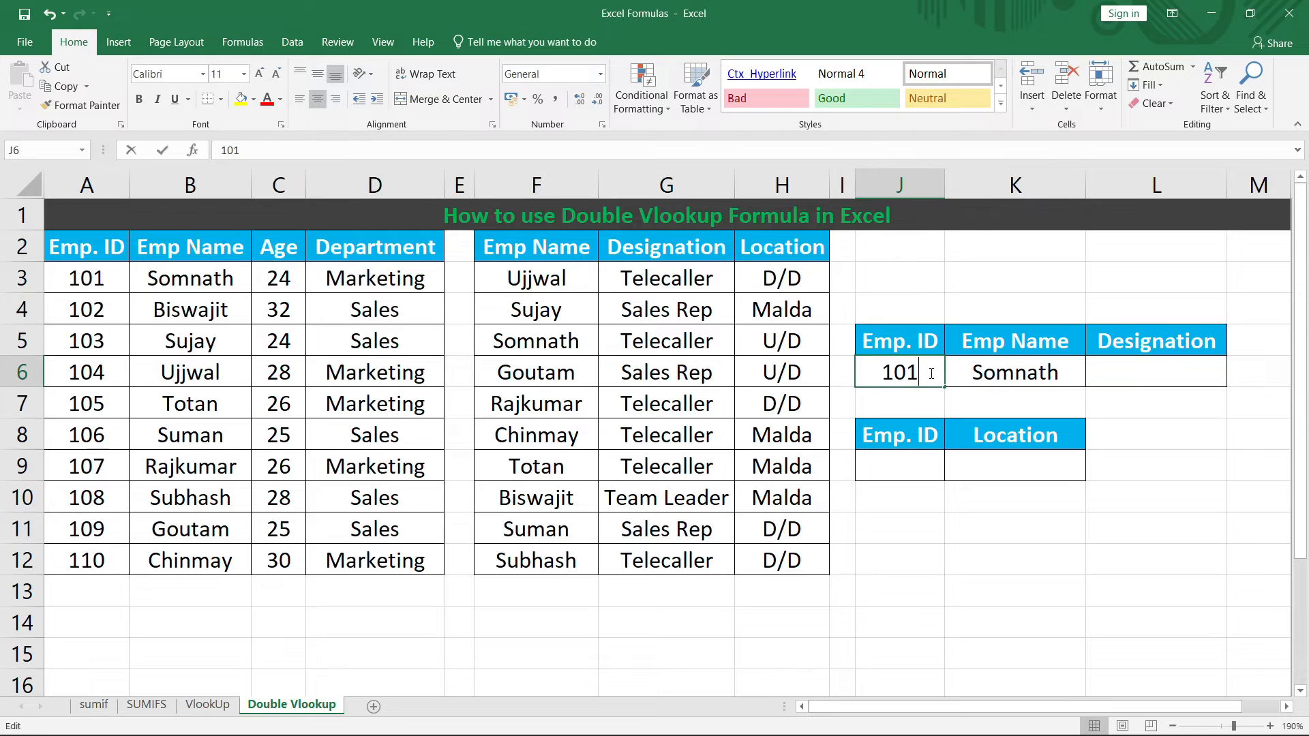
key("BackSpace")
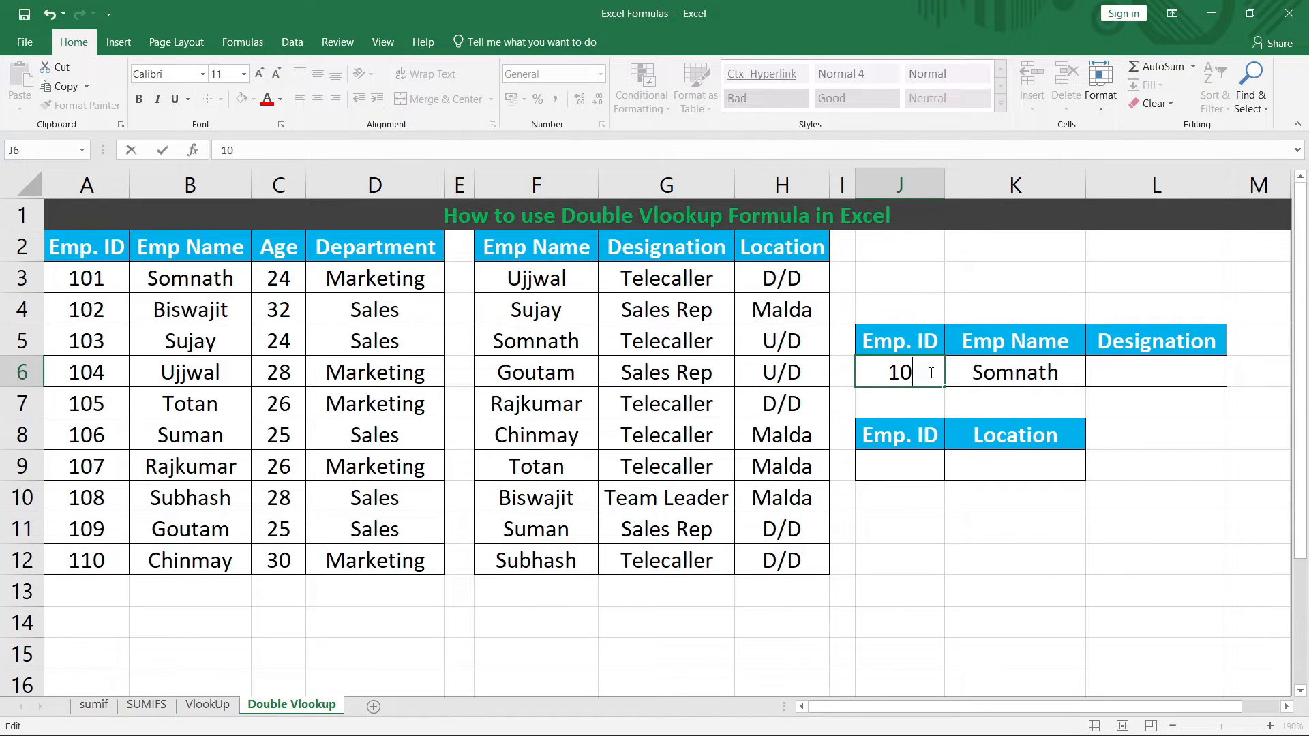
type("2")
key("Return")
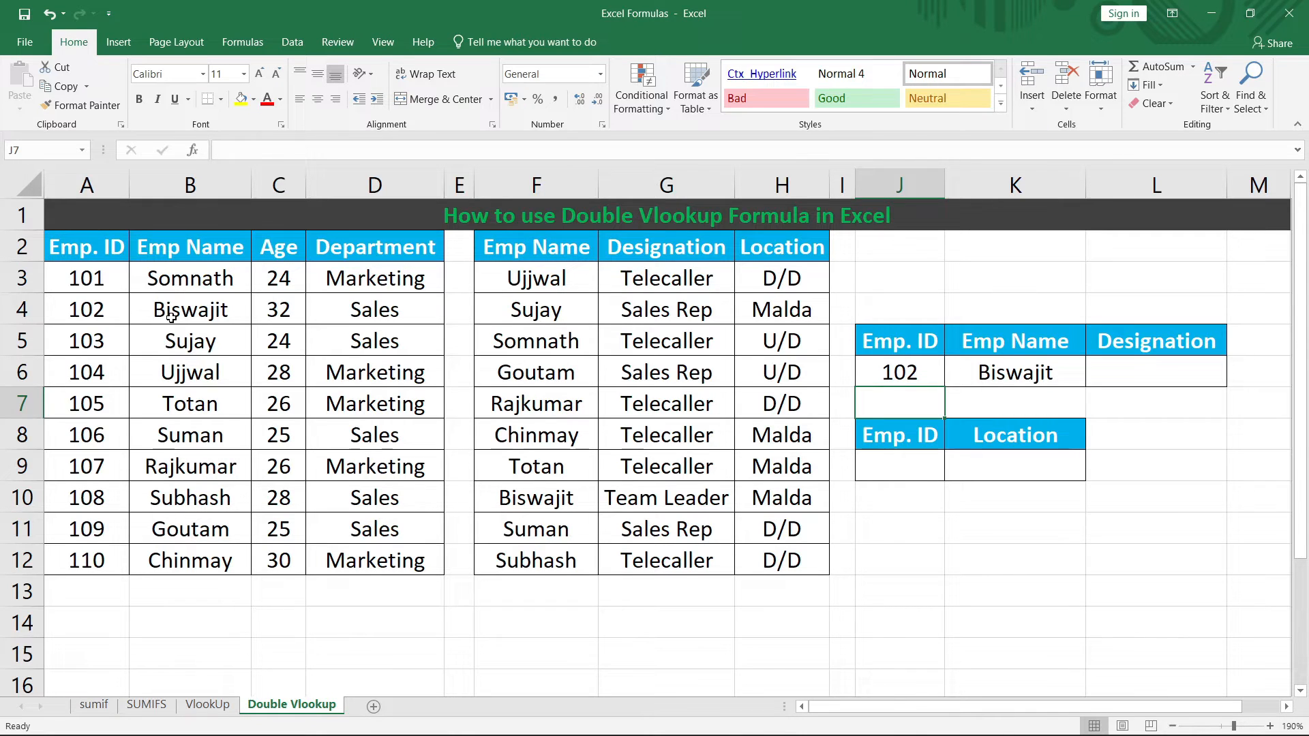
left_click(150, 318)
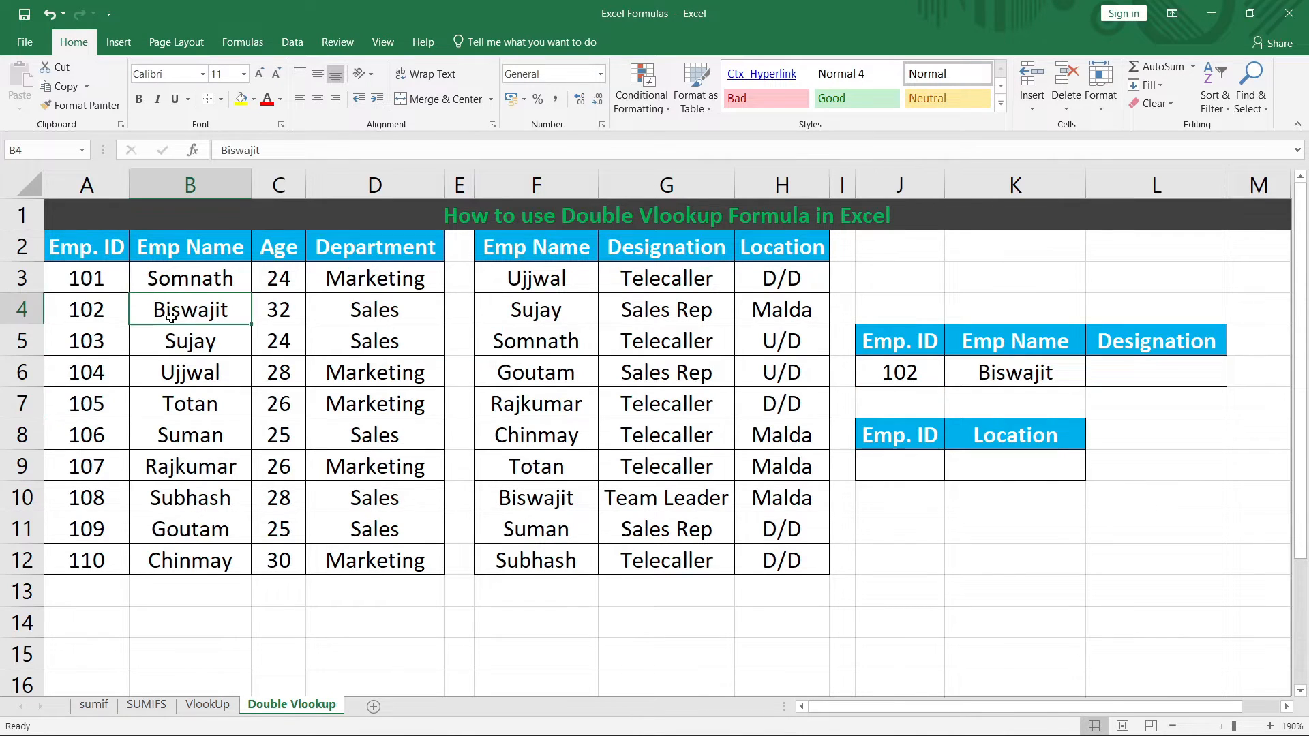
Step: Enter =VLOOKUP(K6,F2:H12,2,0) in L6 so the designation shows Team Leader
left_click(1145, 372)
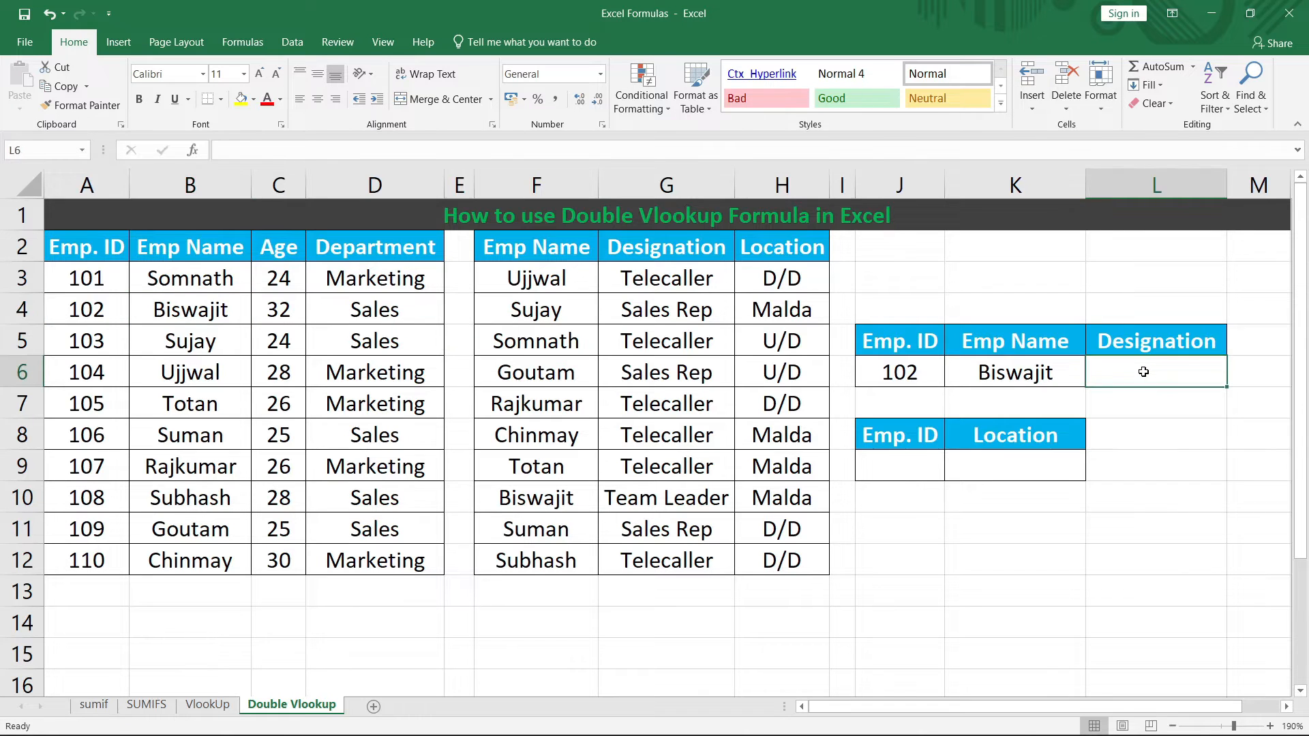
type("=")
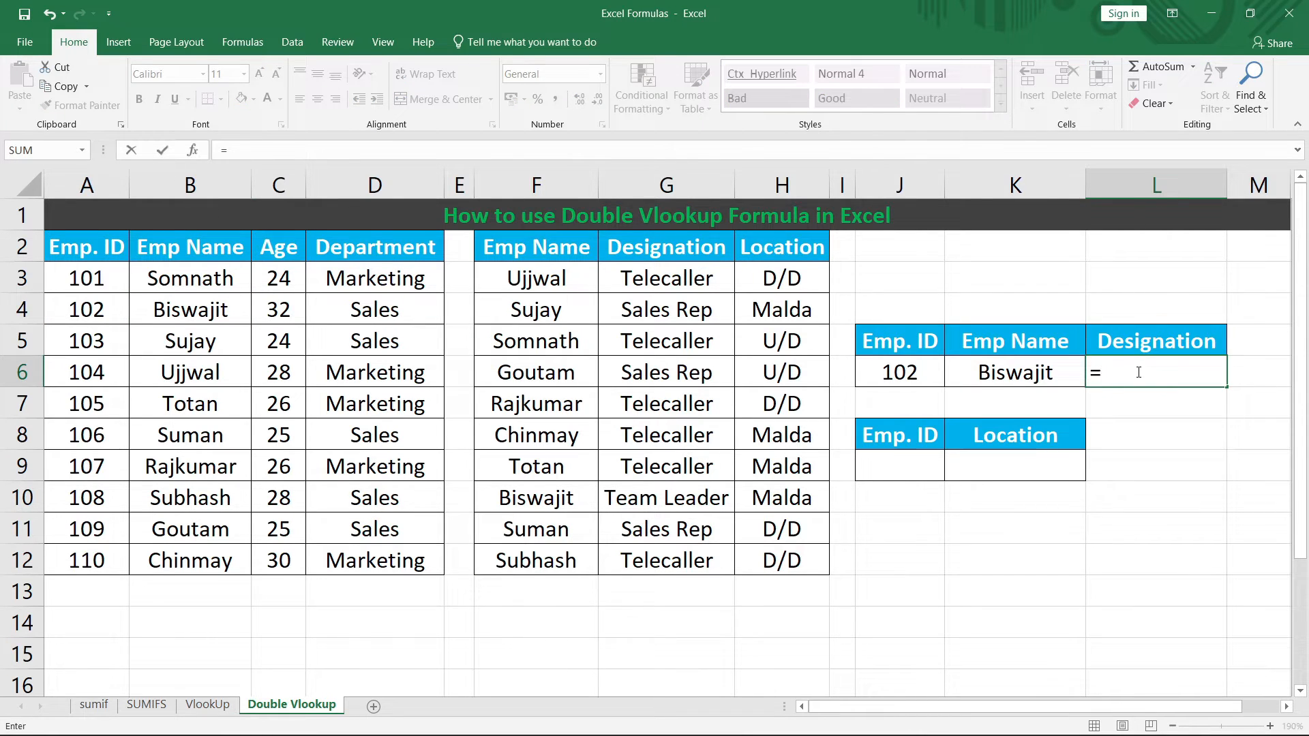
type("vlookup")
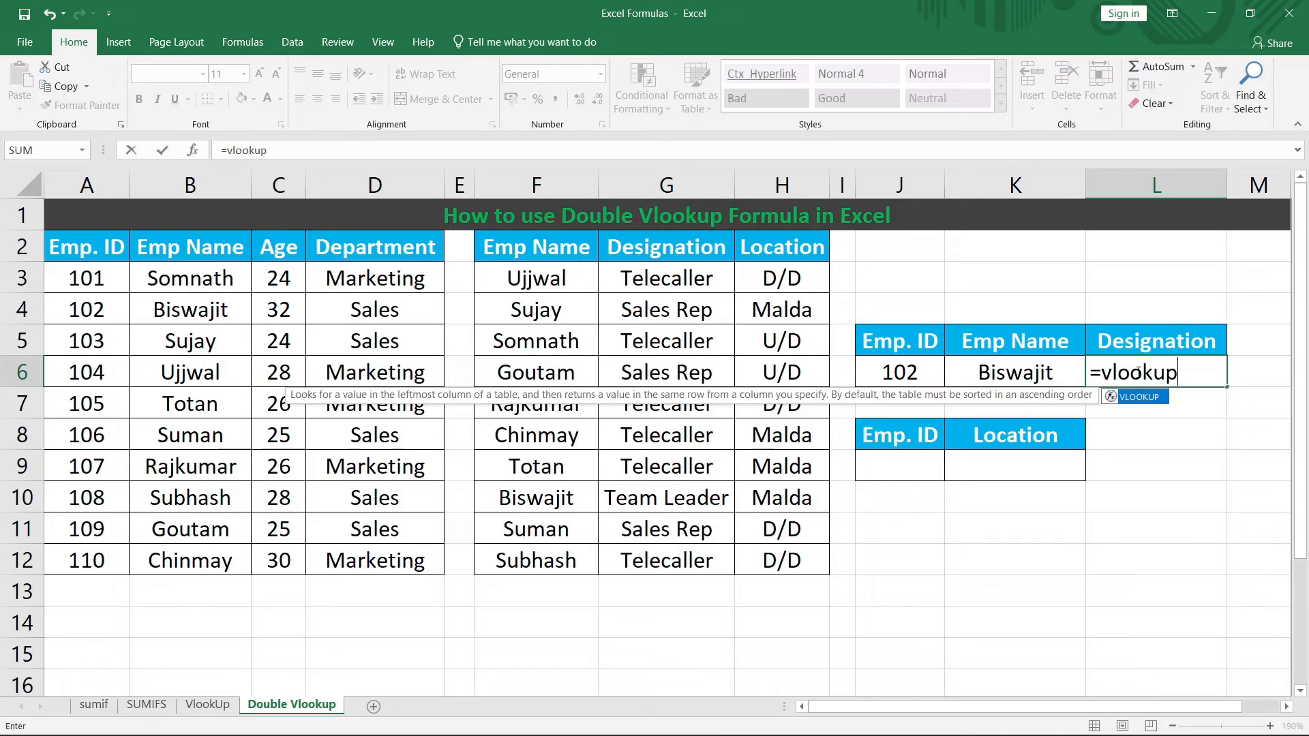
type("(")
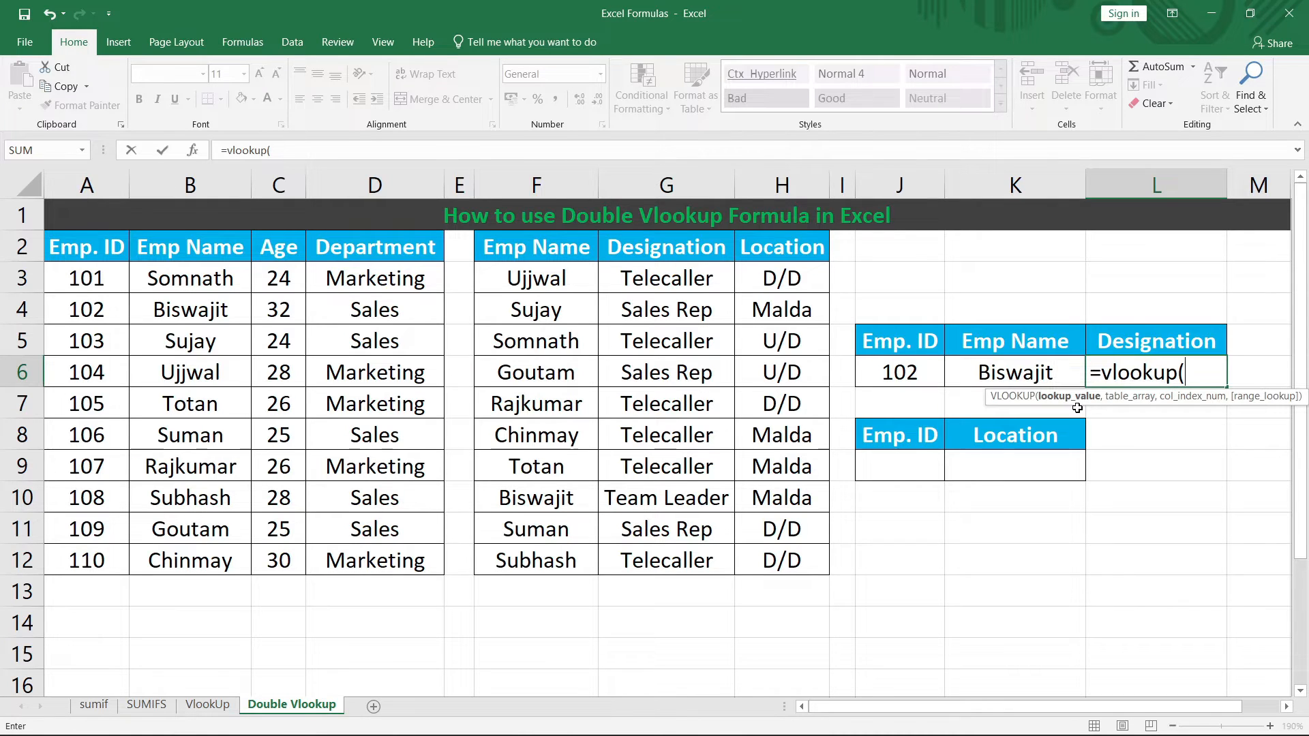
left_click(1054, 373)
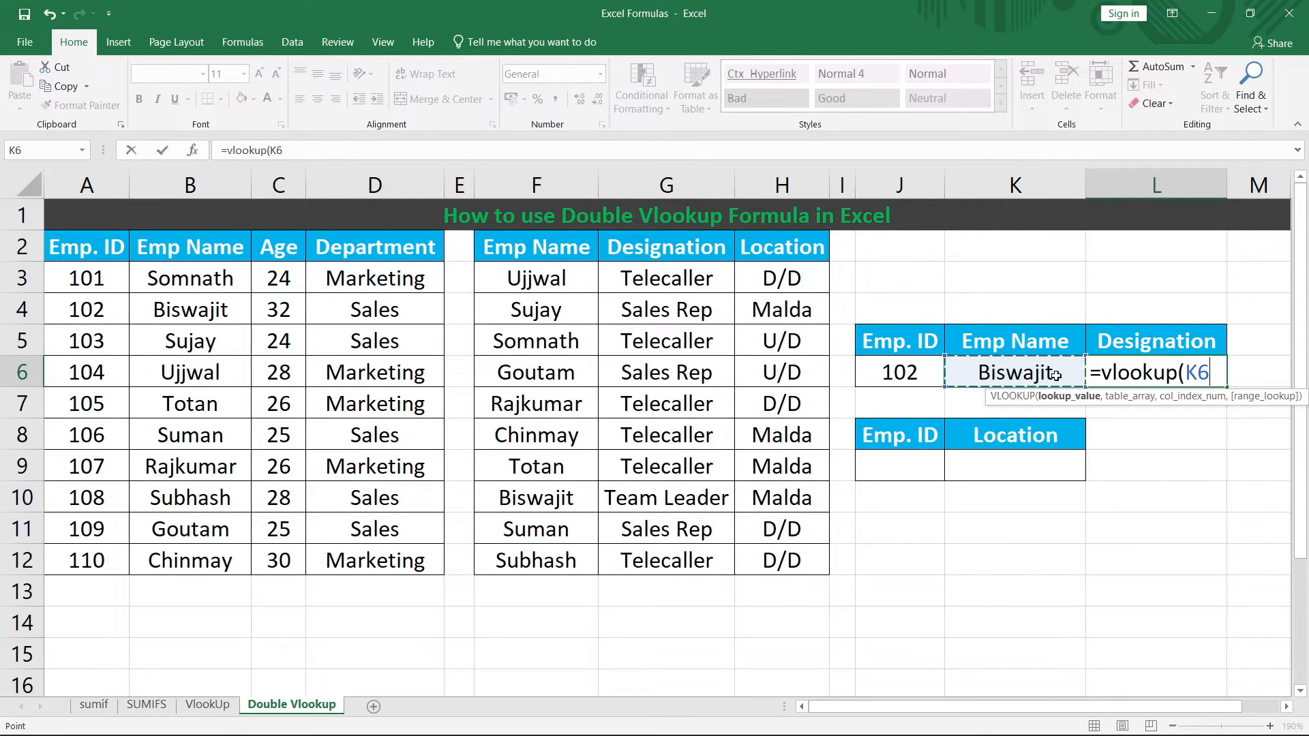
type(",")
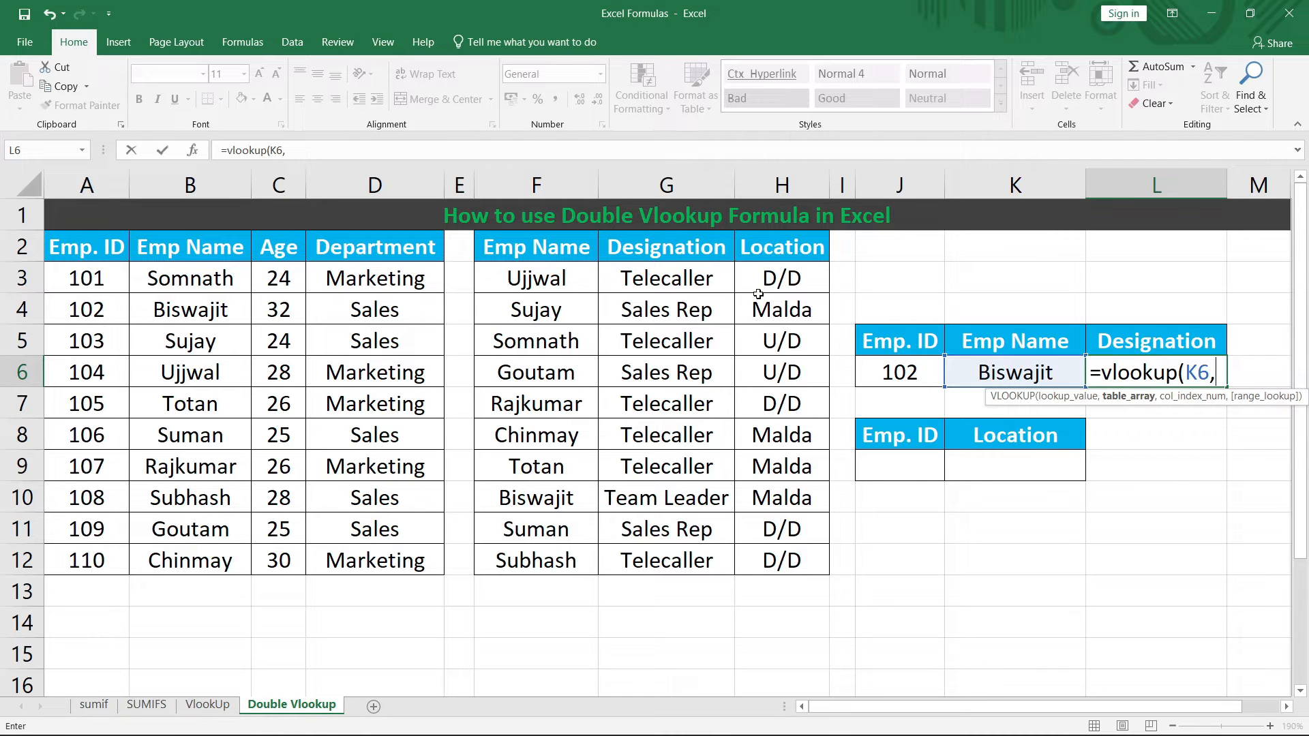
left_click_drag(559, 242, 784, 559)
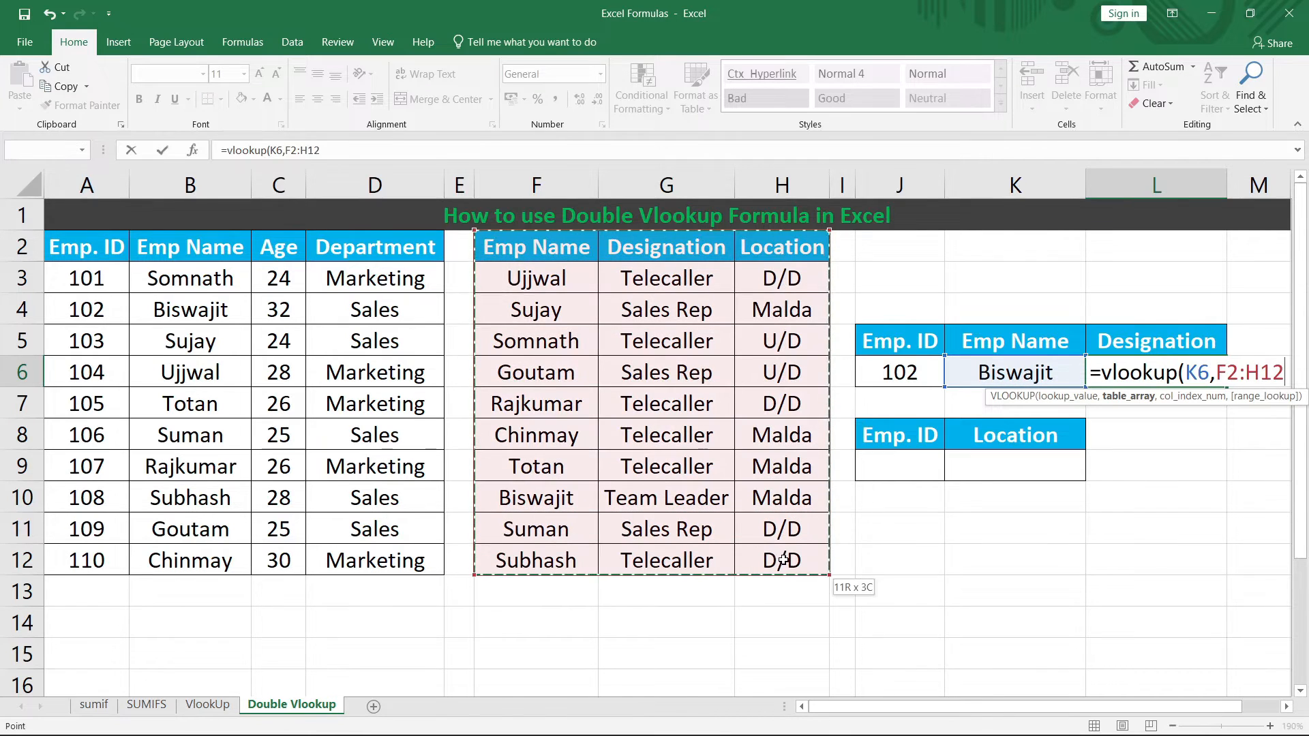
type(",")
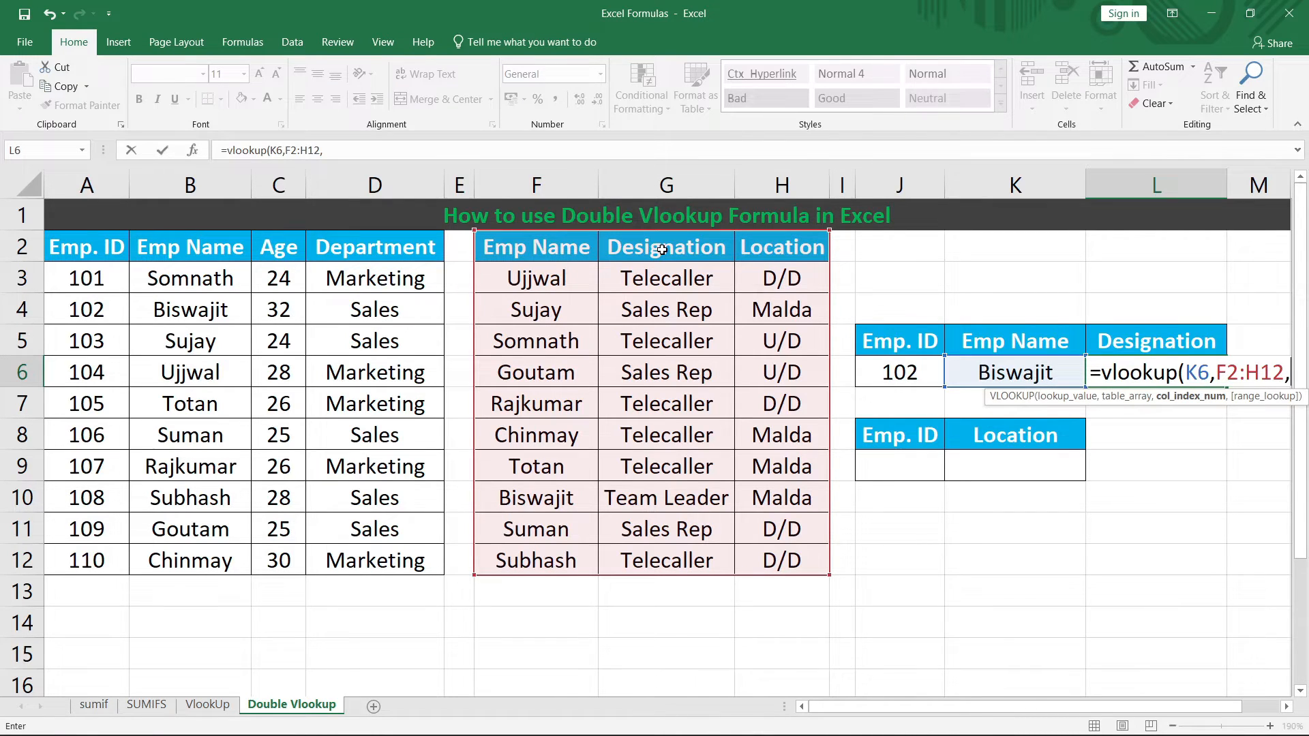
type("2")
type(",")
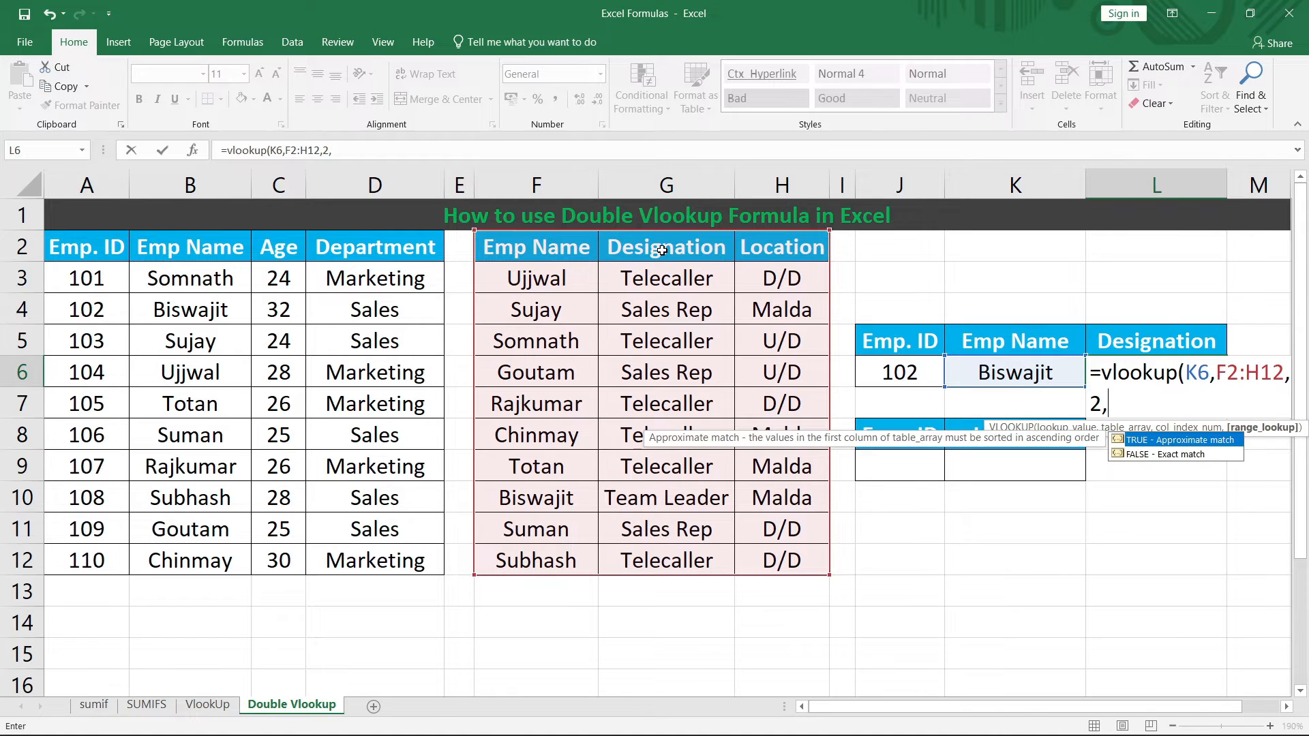
type("0)")
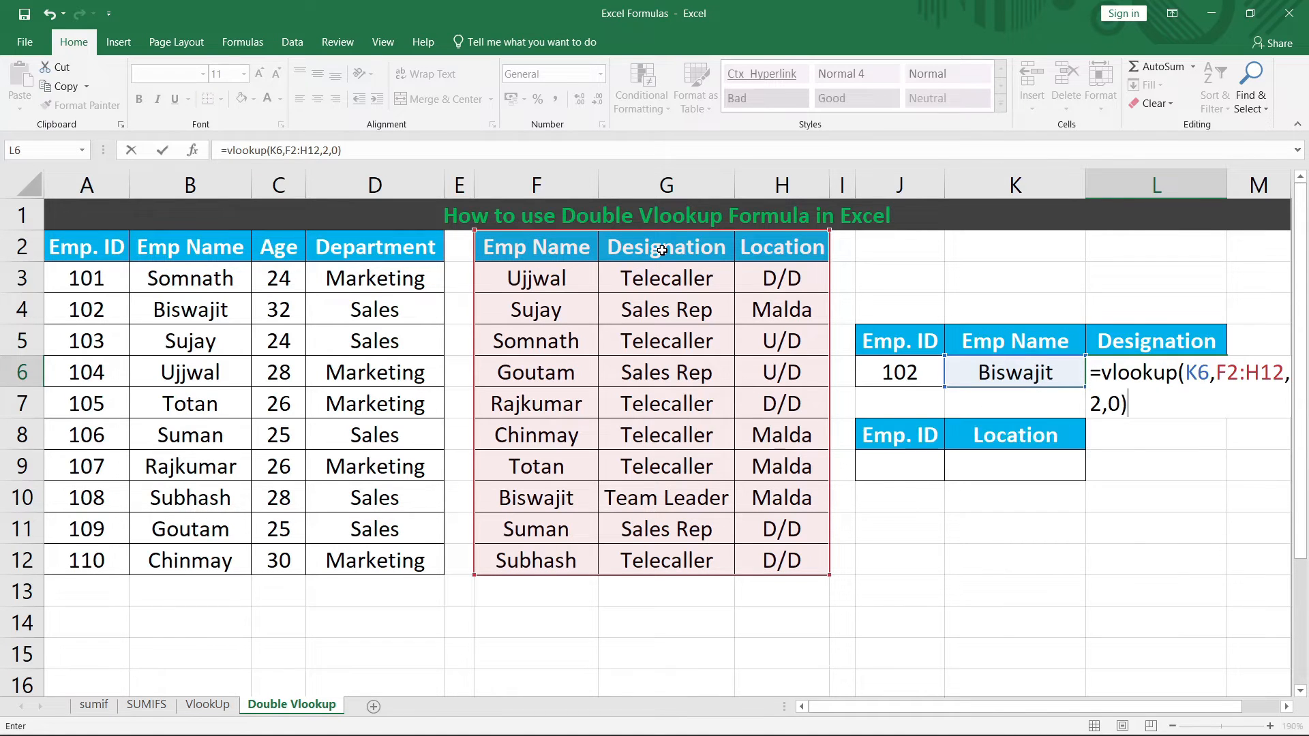
key("Return")
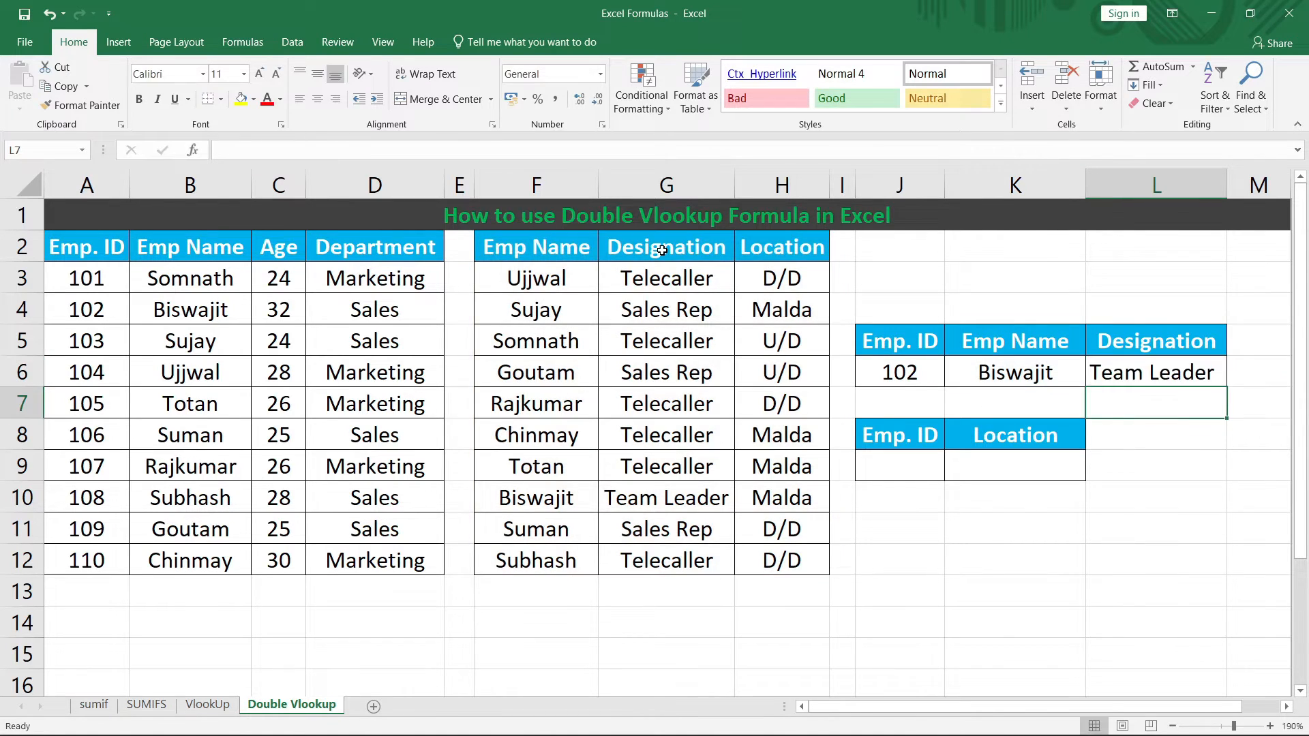
left_click(884, 374)
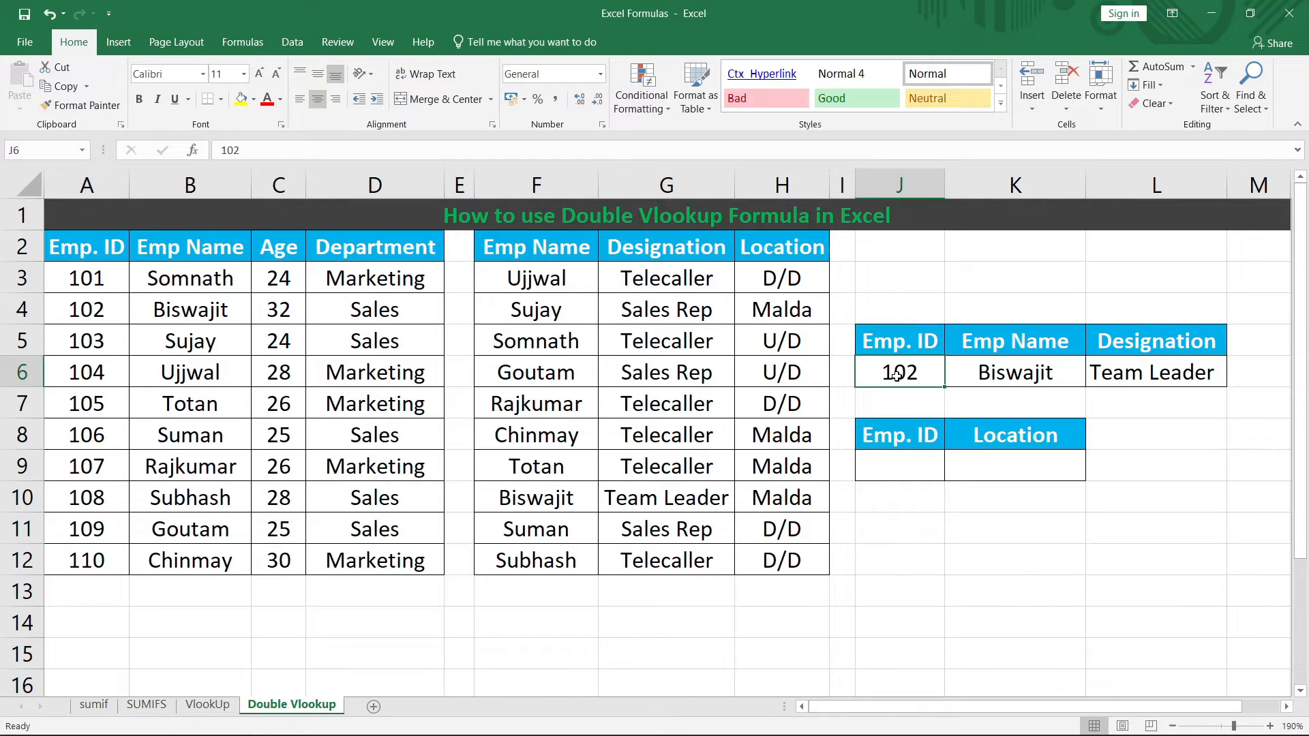
left_click(1011, 381)
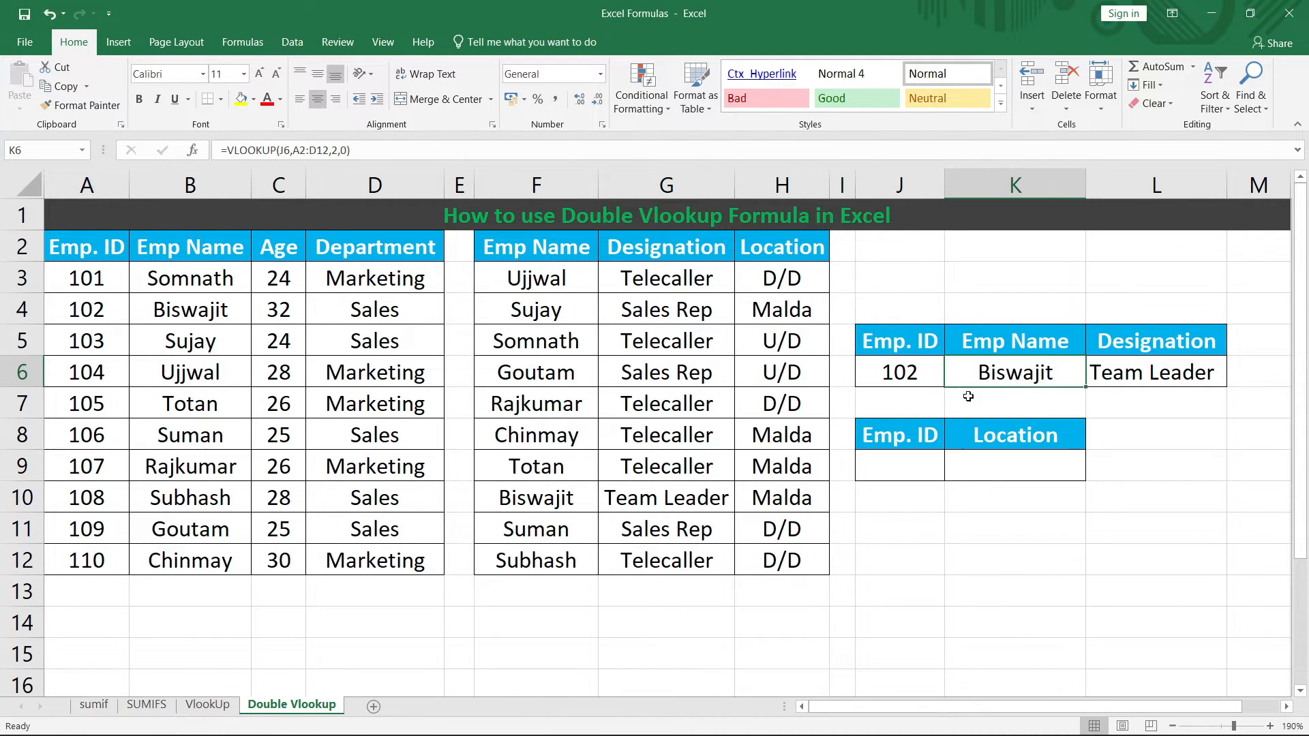
left_click(539, 496)
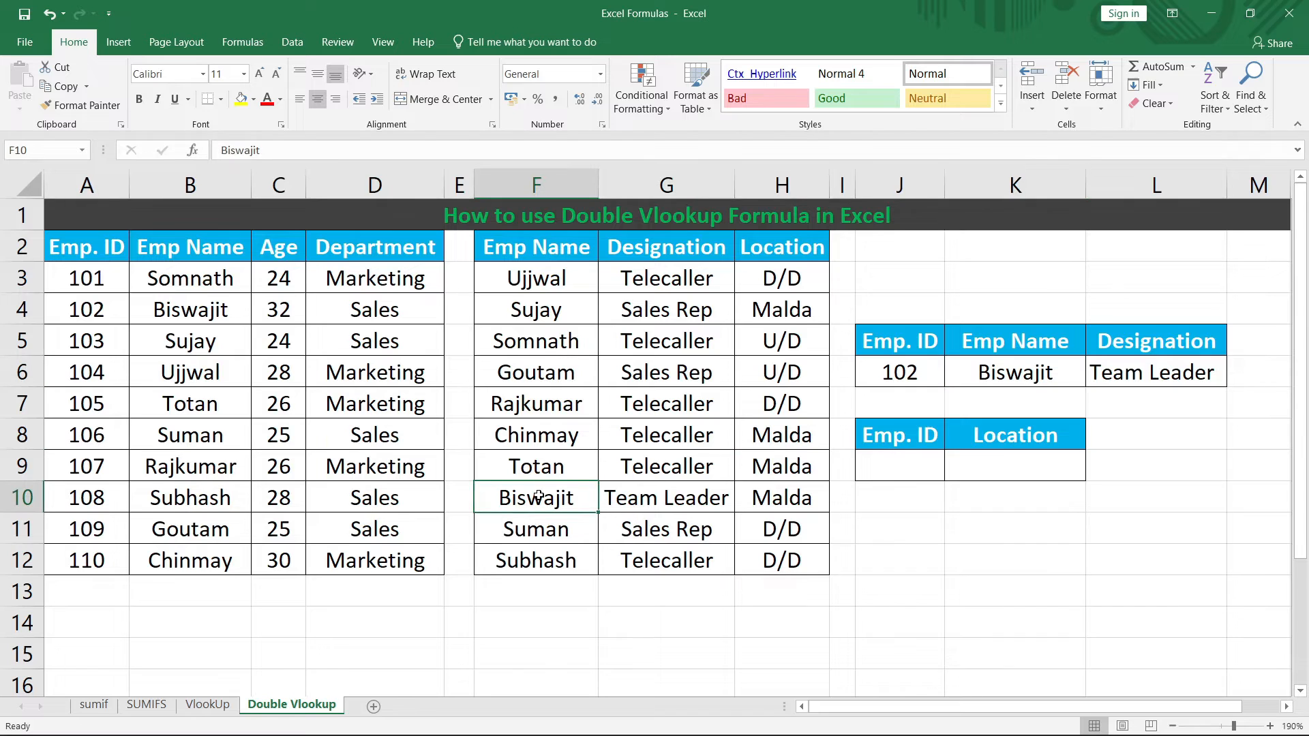
left_click(696, 488)
left_click(1111, 380)
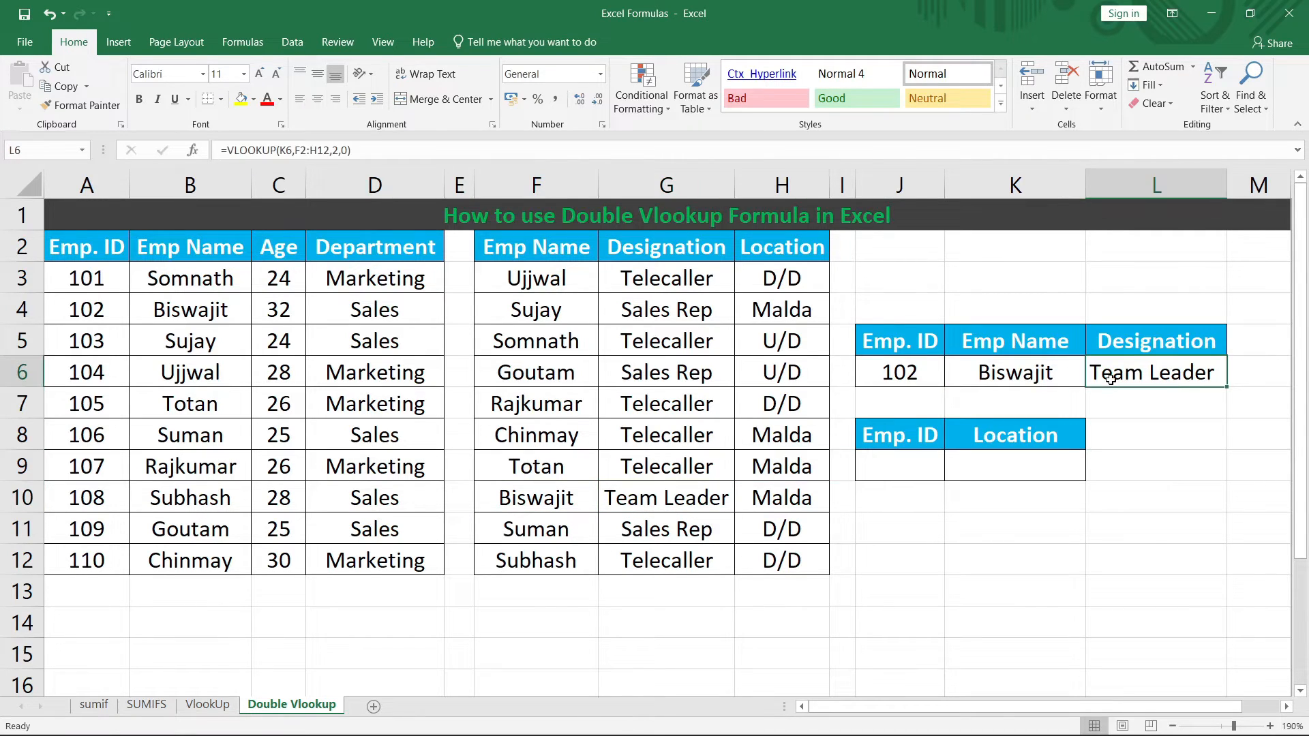
left_click(685, 502)
left_click(1139, 397)
double_click(920, 374)
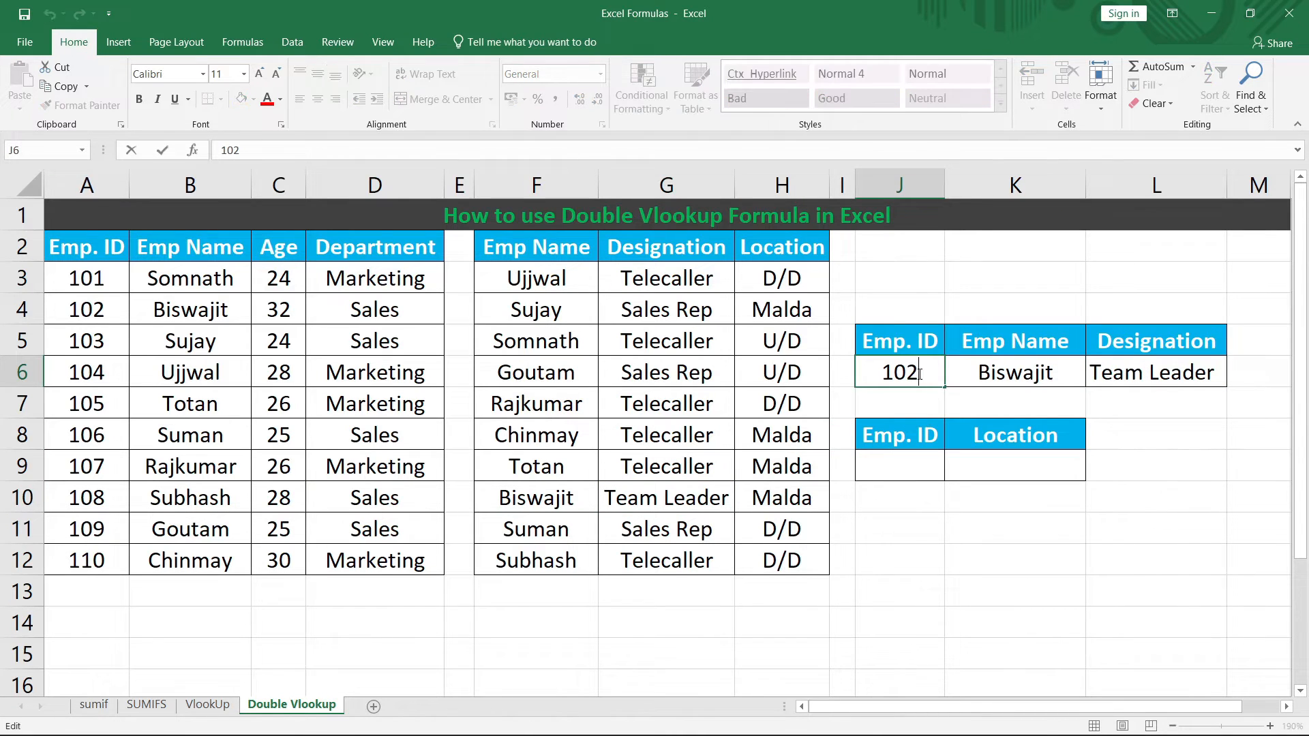
key("BackSpace")
key("BackSpace")
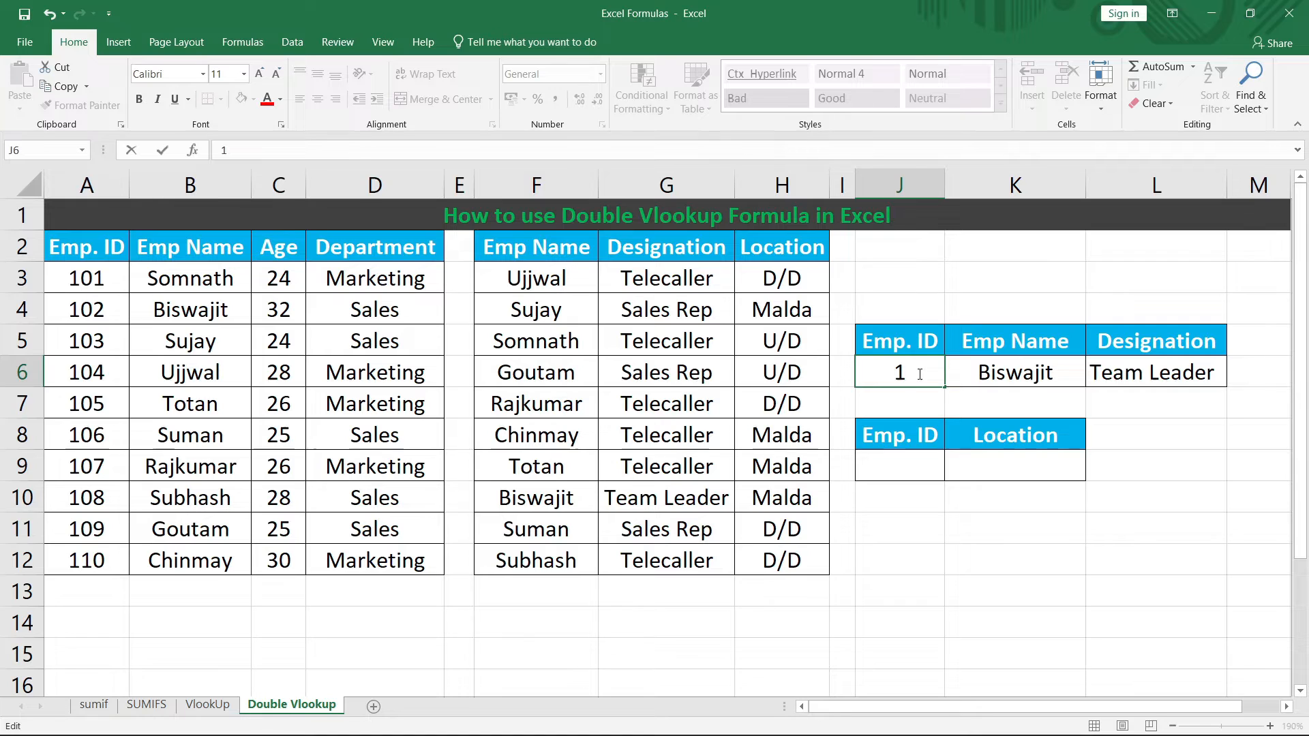
type("10")
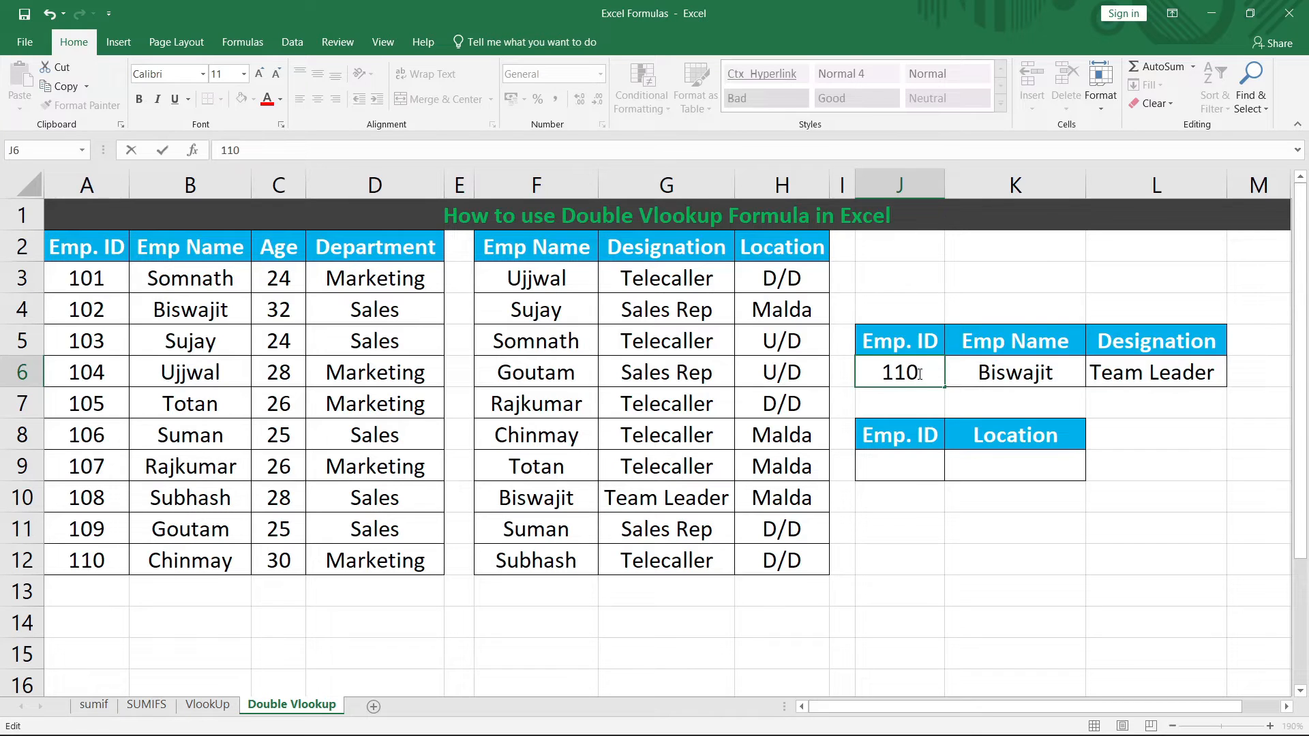
key("Return")
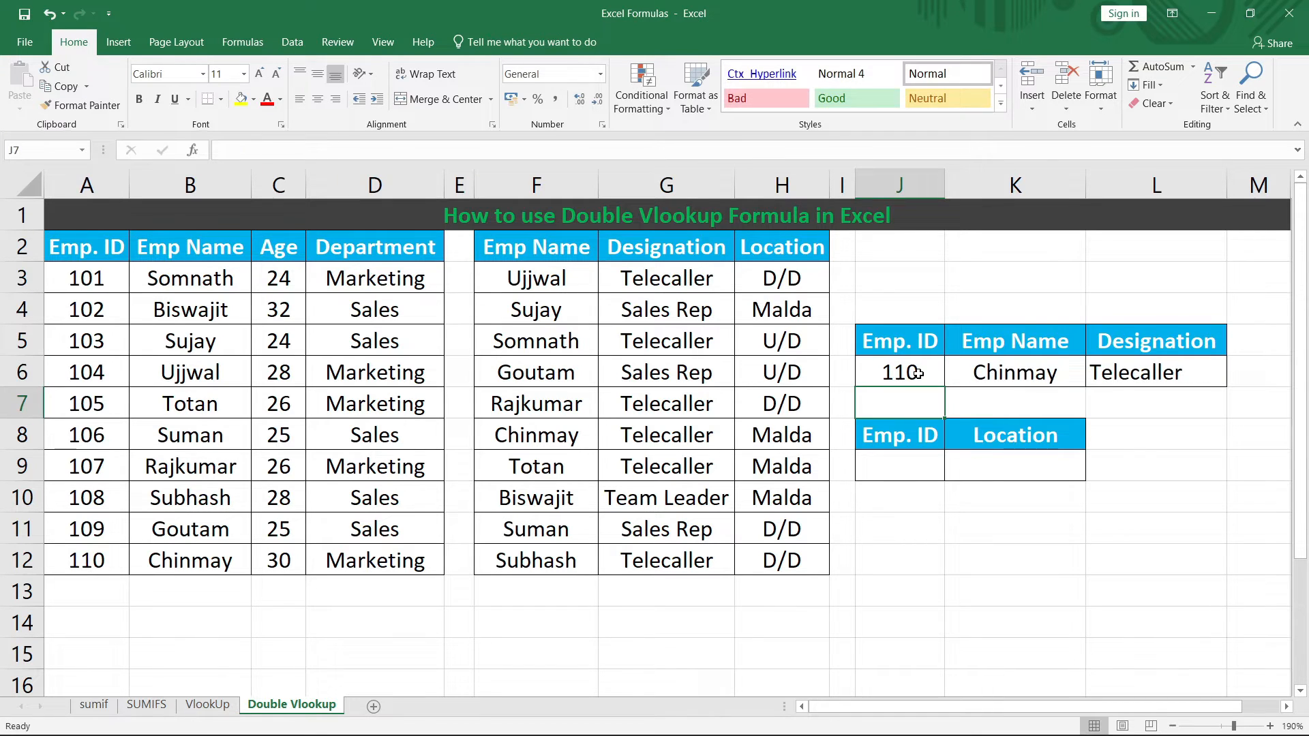
left_click(201, 562)
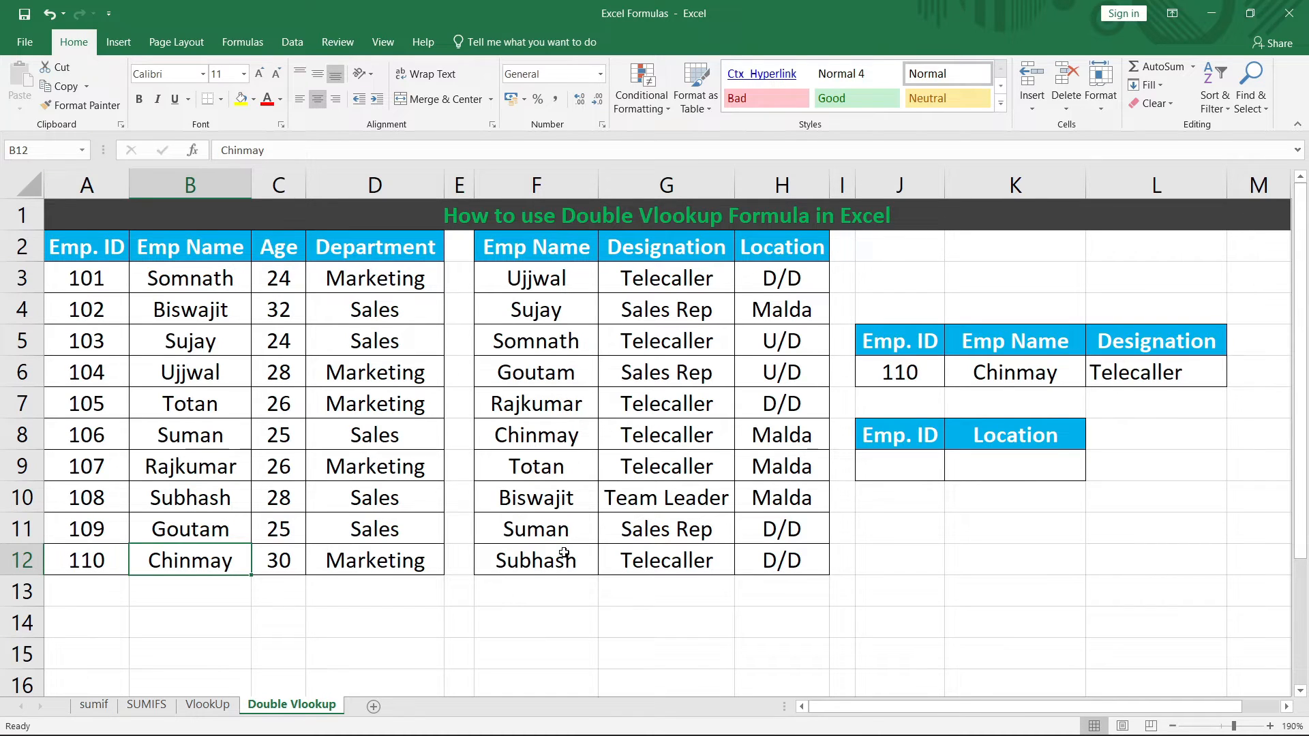
left_click(570, 435)
left_click(661, 440)
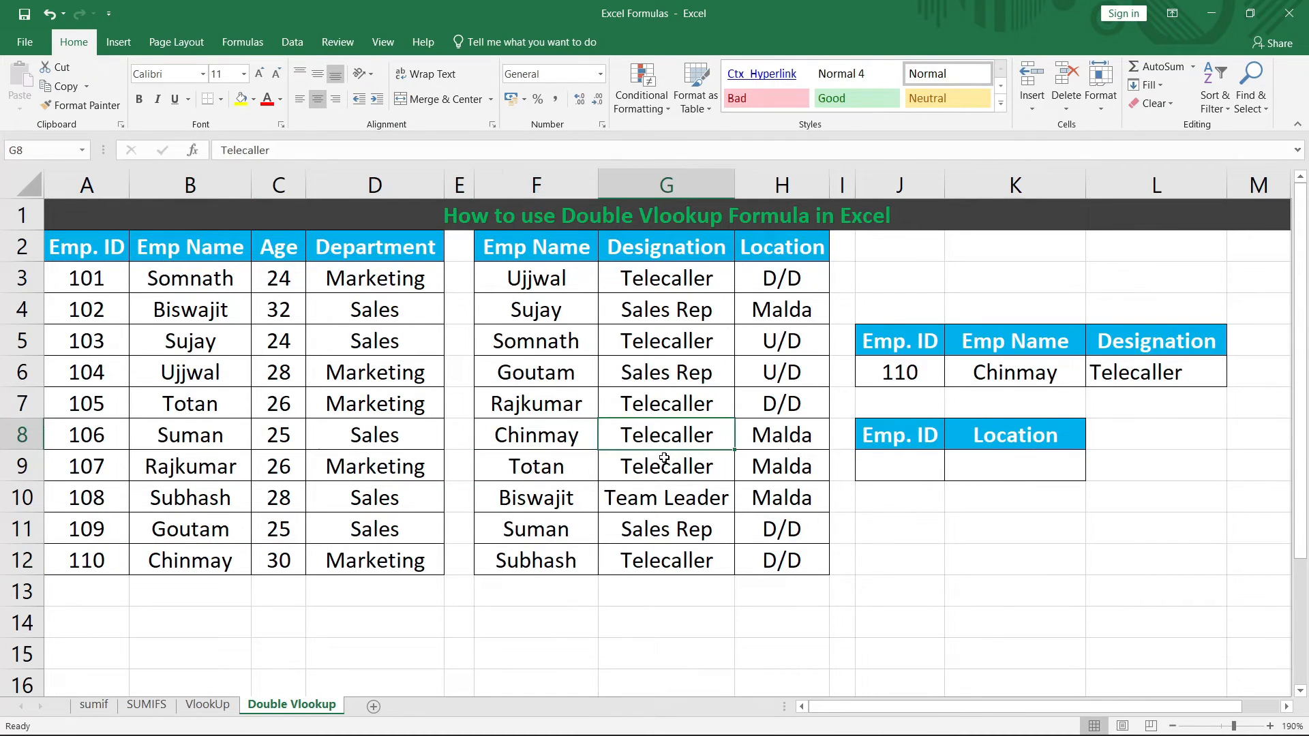
left_click(1153, 377)
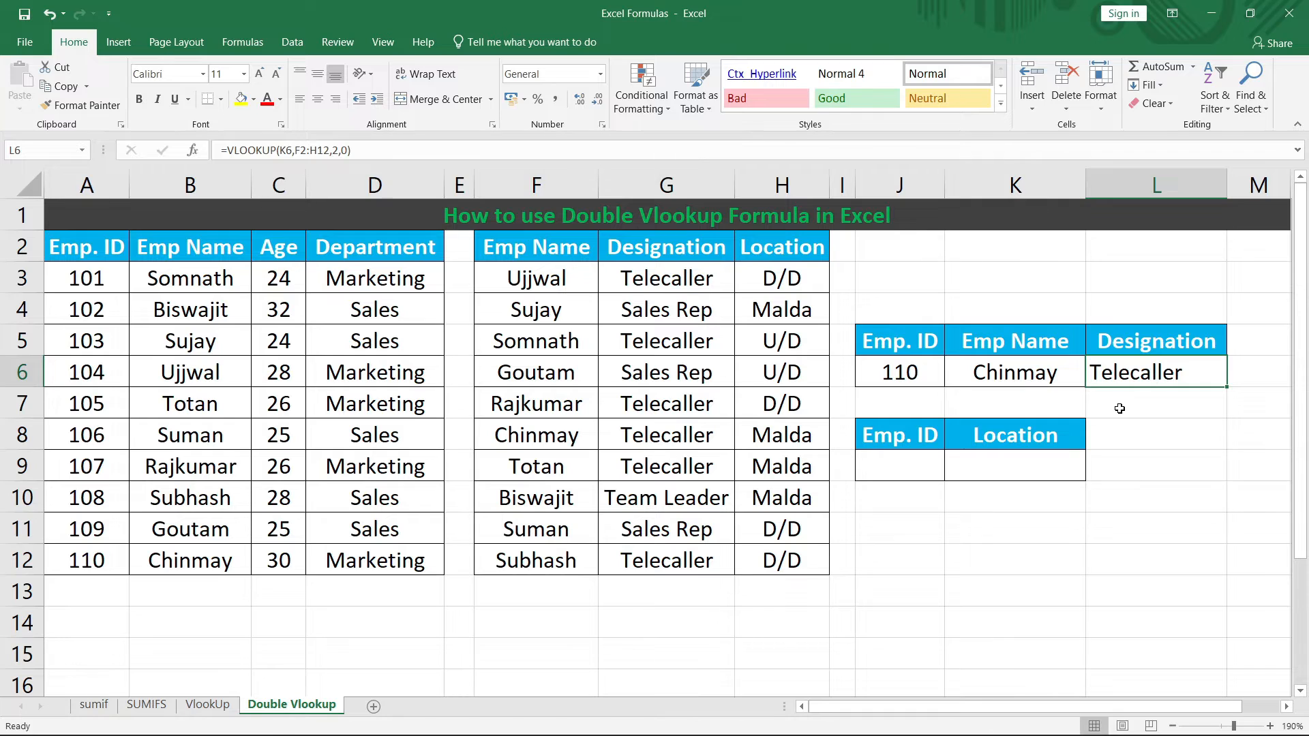
Step: Point out the Emp. ID and Location headings and both source tables, then select J9
left_click(899, 441)
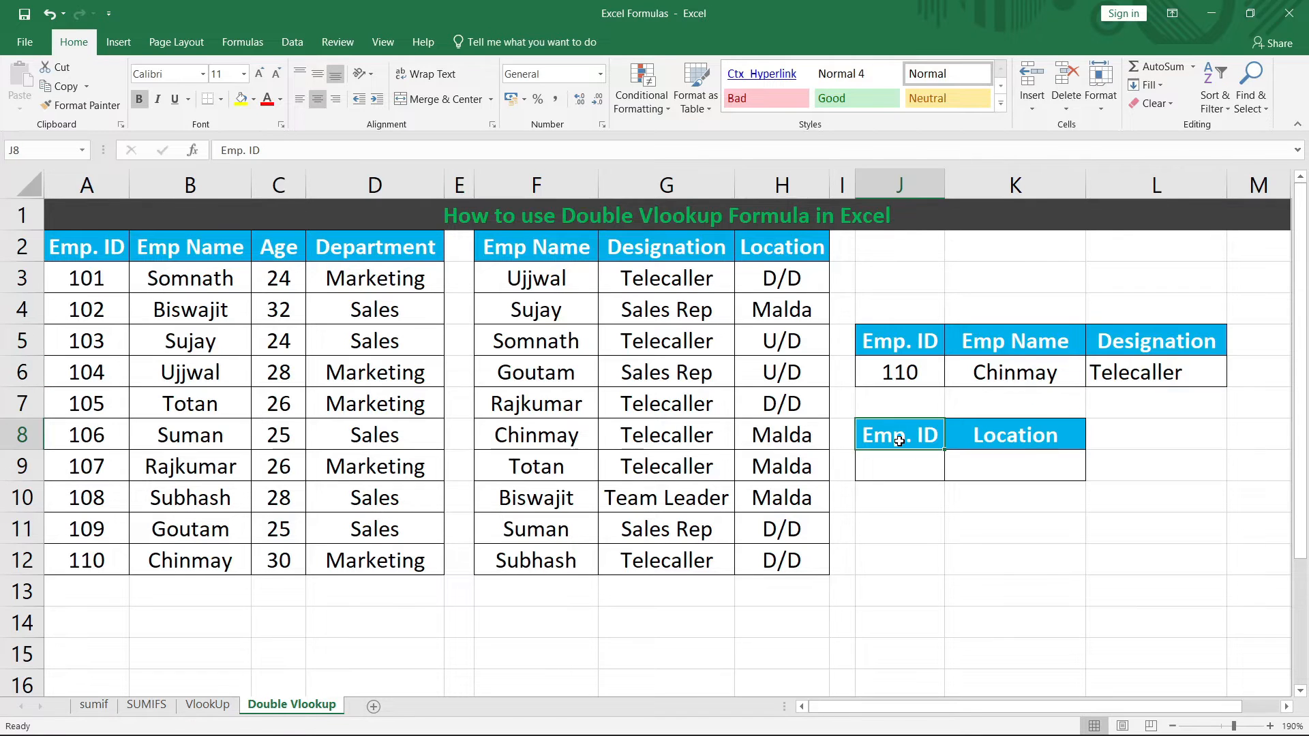
left_click(987, 435)
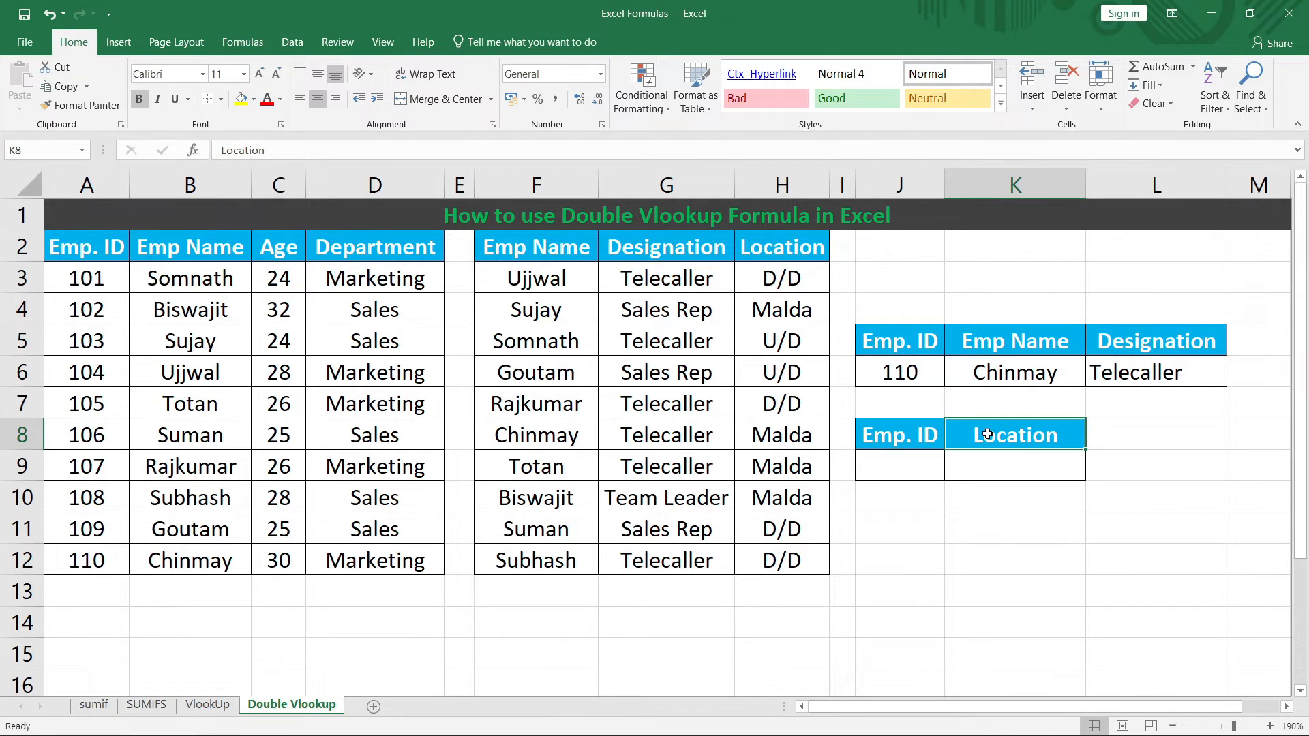
left_click_drag(82, 249, 392, 531)
left_click_drag(392, 551, 396, 550)
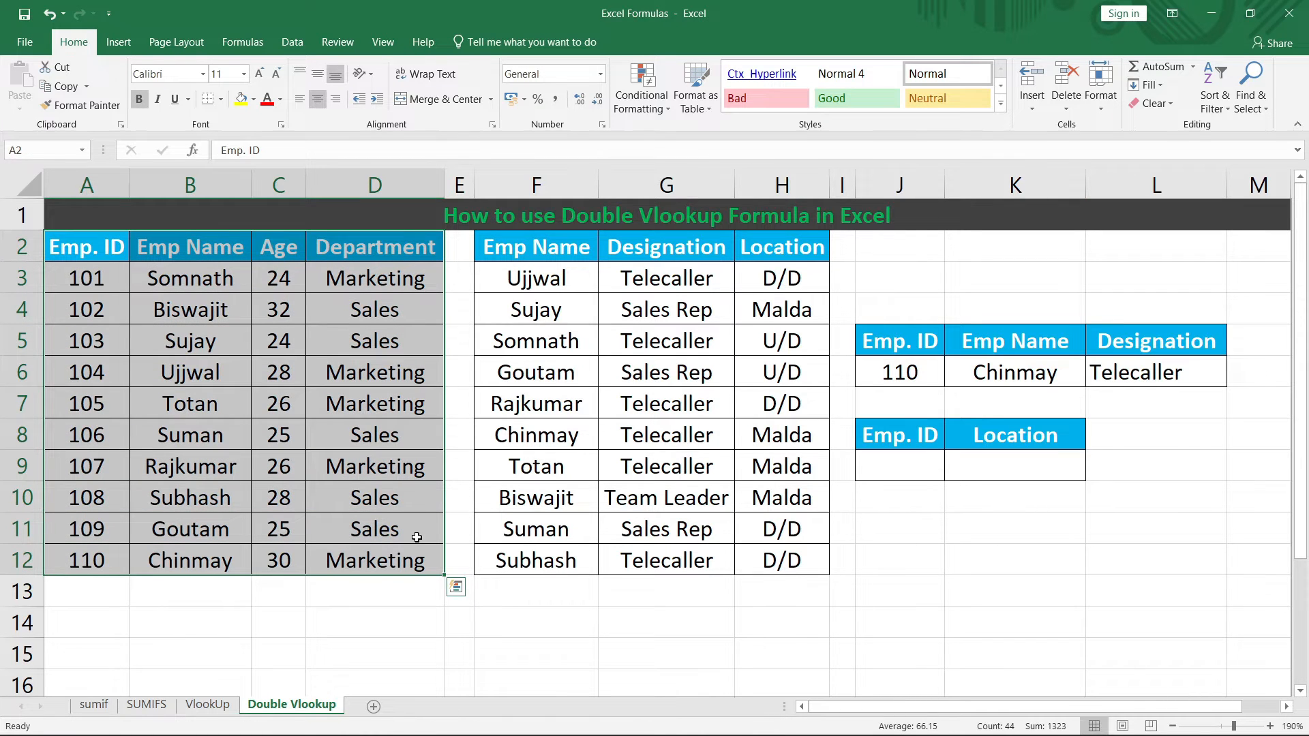
left_click_drag(565, 240, 803, 557)
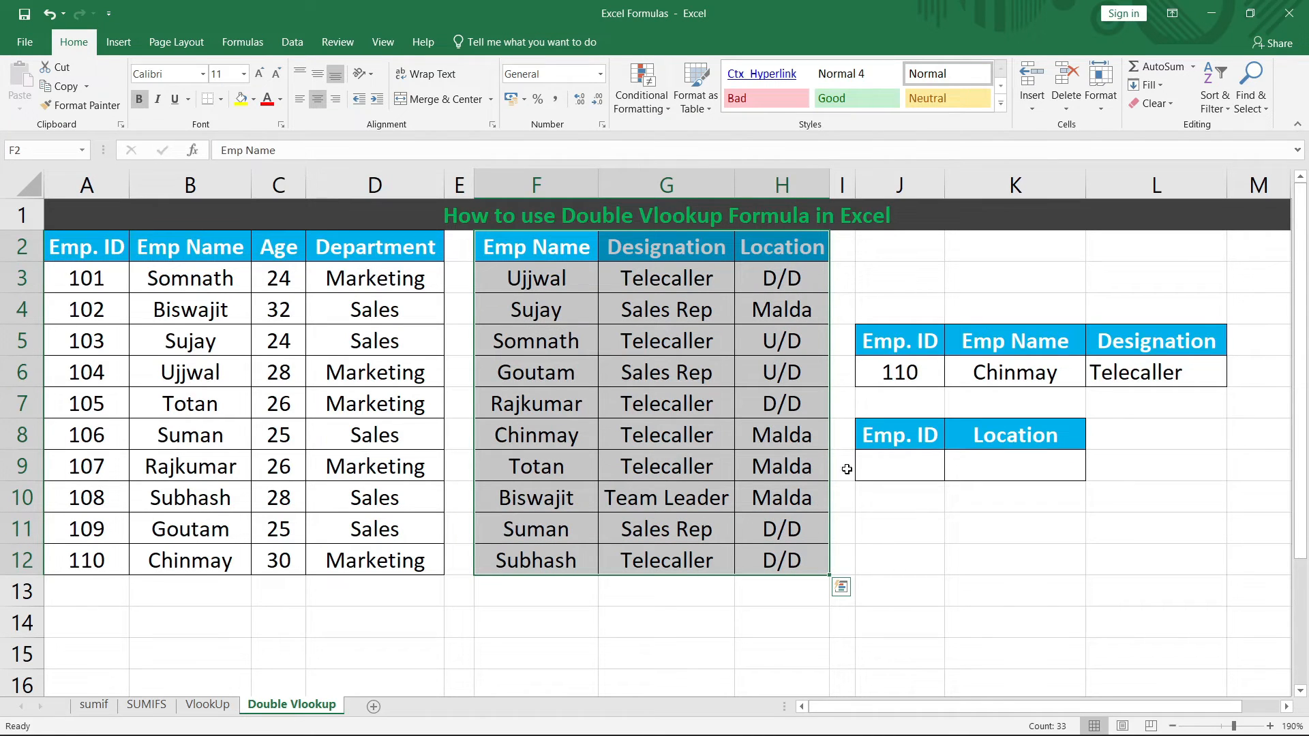
left_click(912, 436)
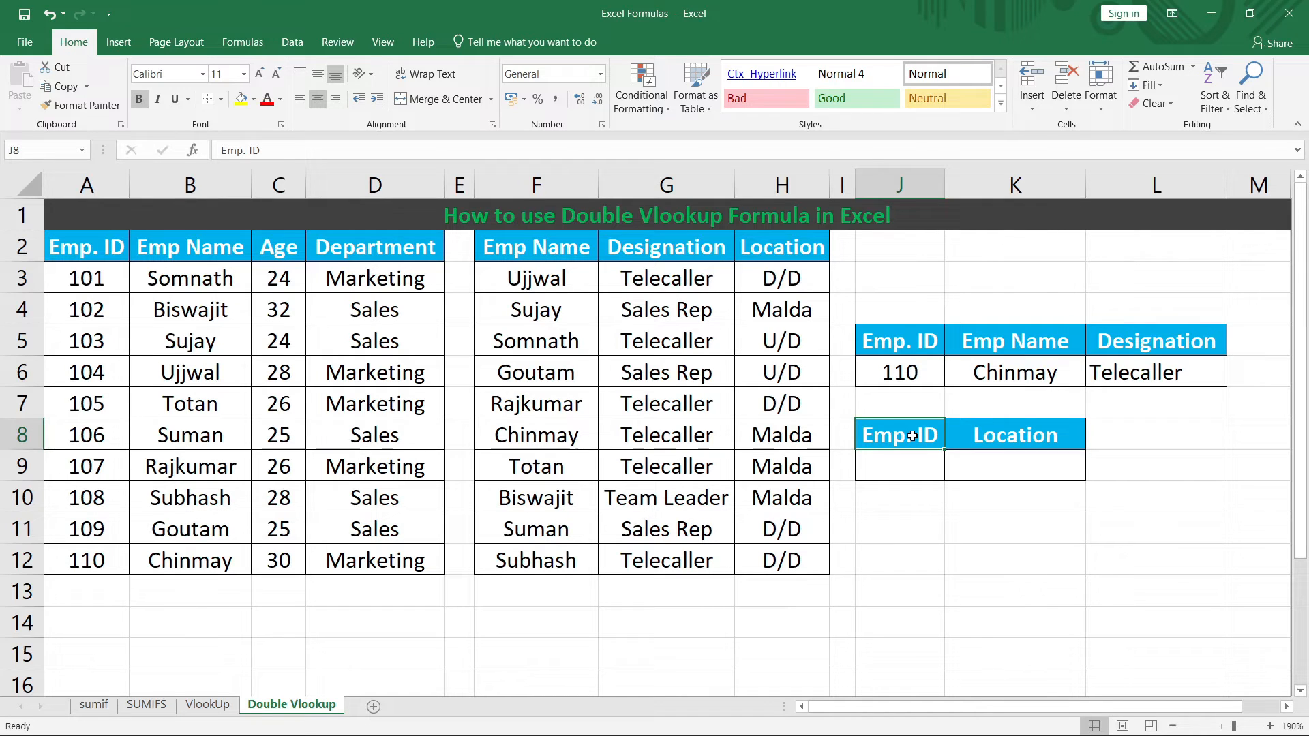
left_click(904, 461)
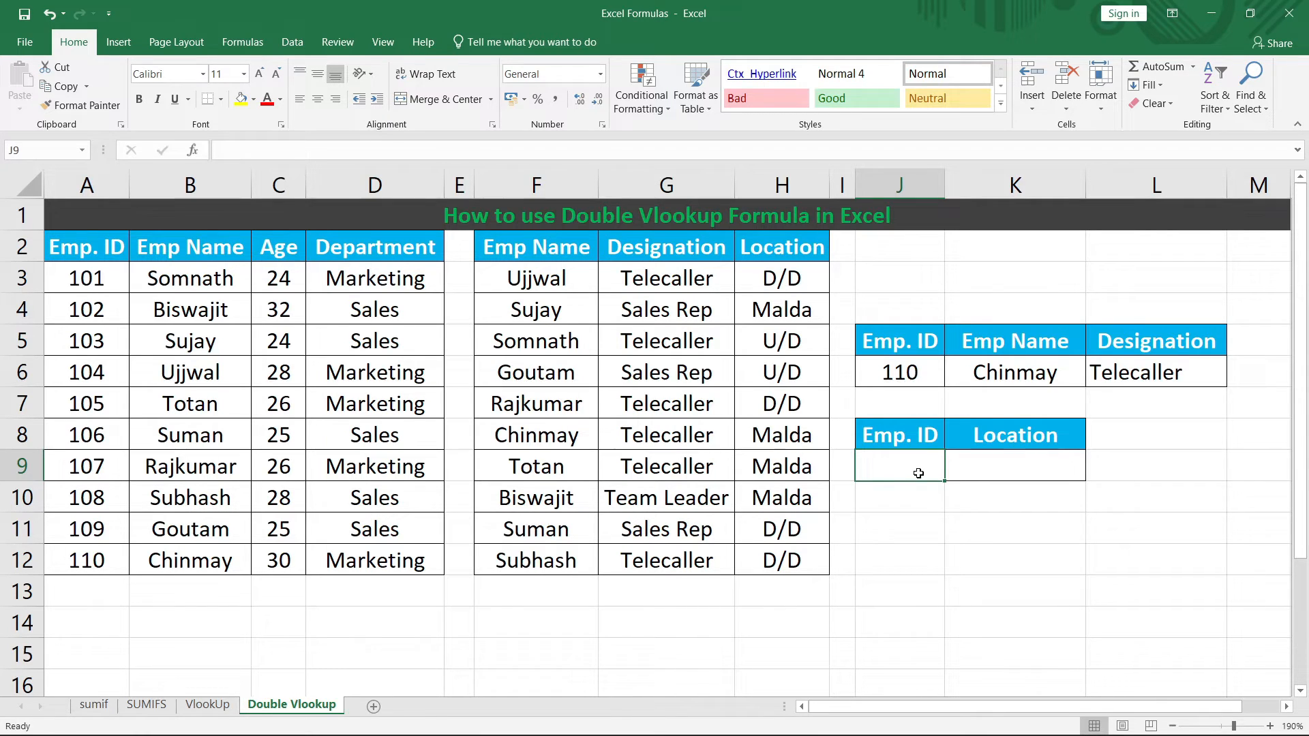
left_click(291, 41)
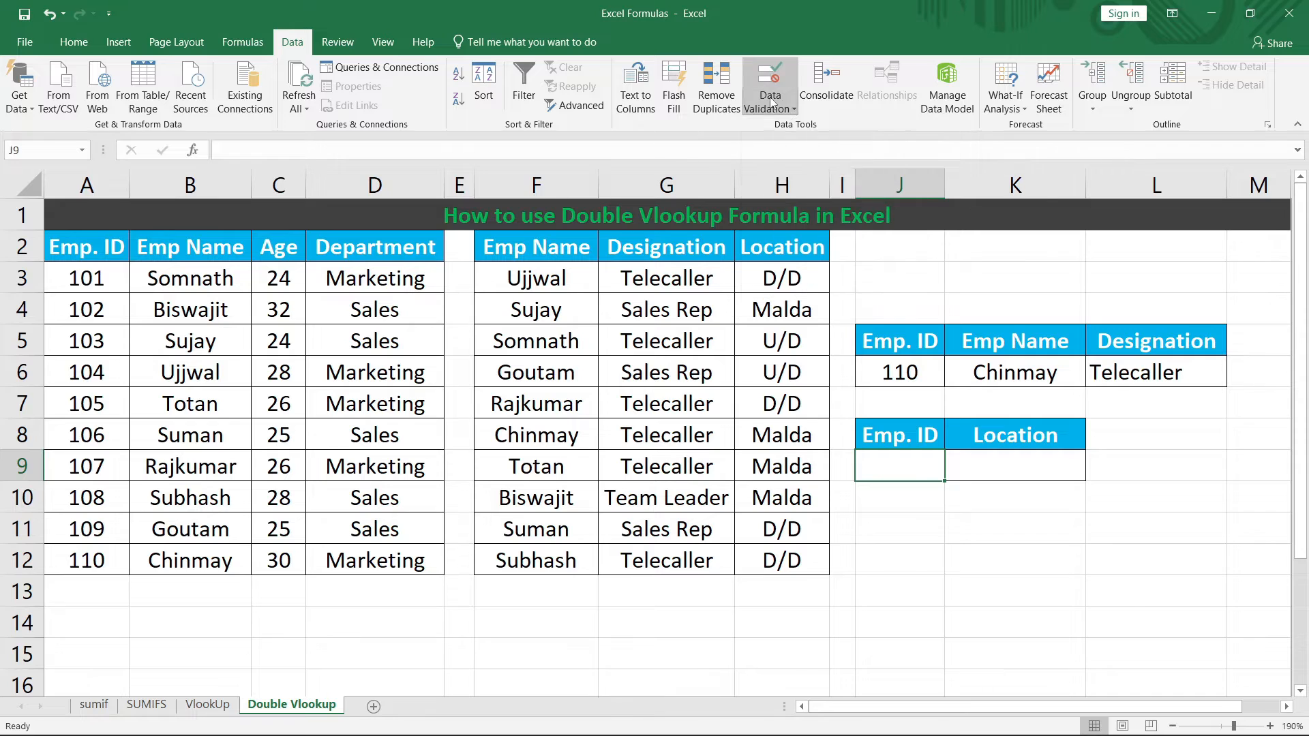
Step: Give J9 List data validation with source =$A$3:$A$12
left_click(792, 110)
left_click(805, 128)
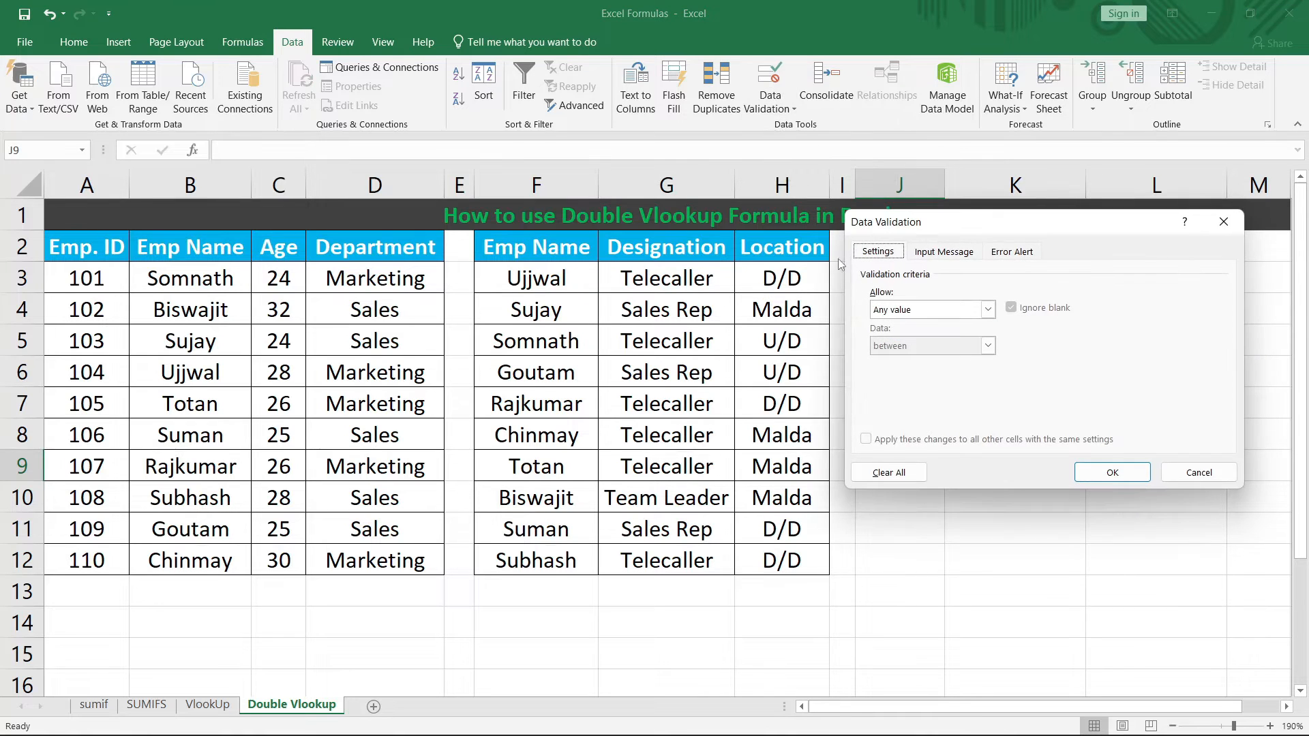
left_click(987, 310)
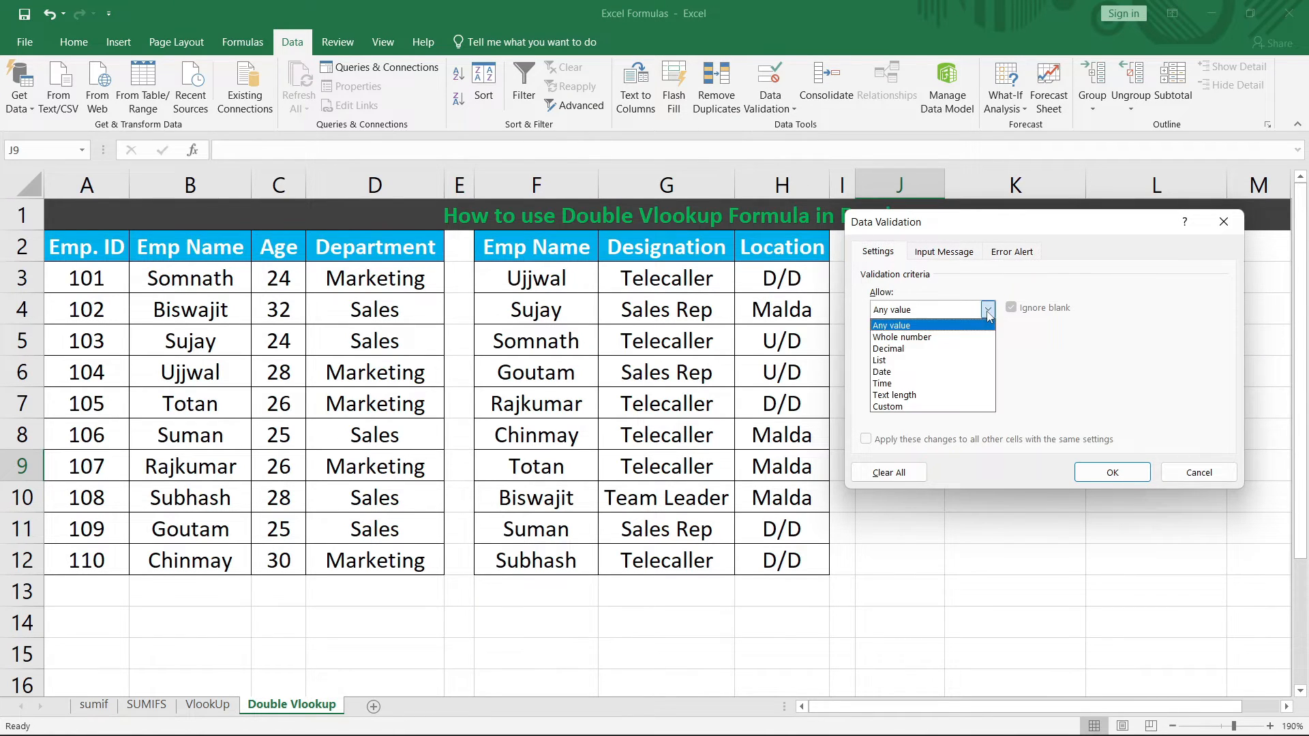
left_click(941, 360)
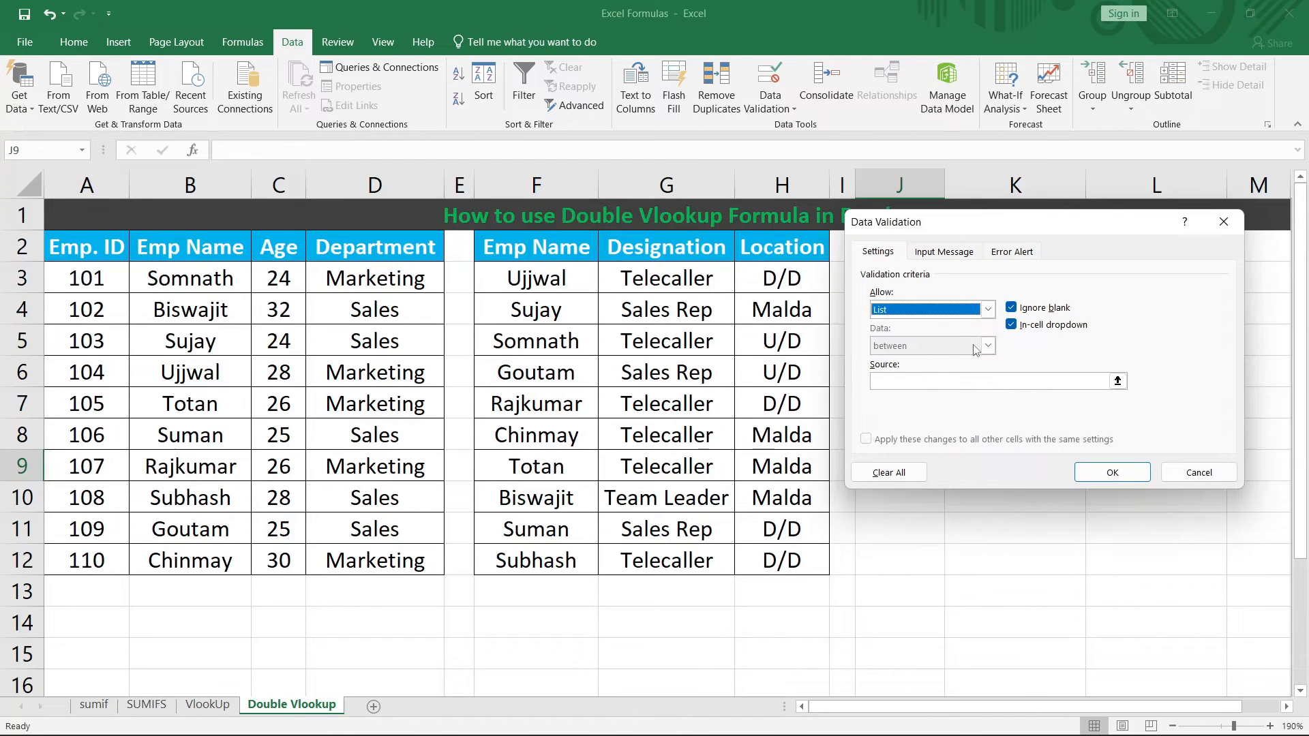
left_click(953, 381)
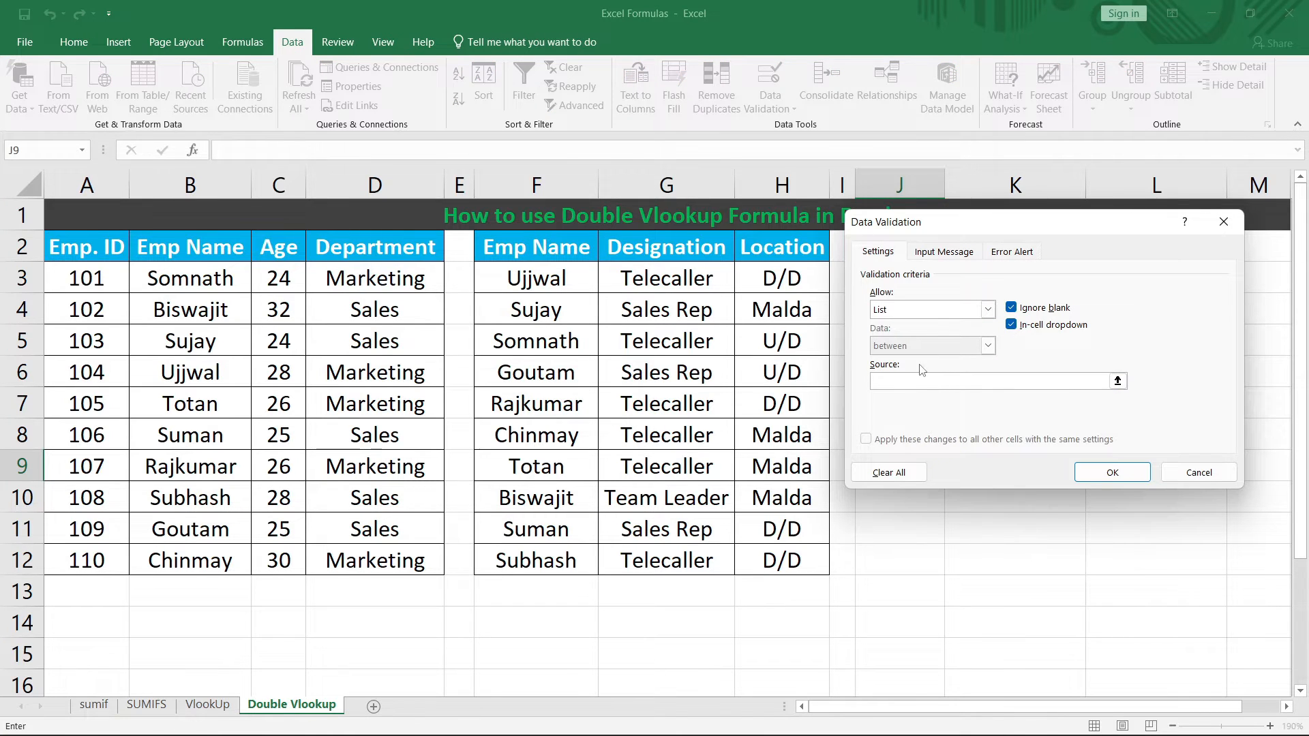
left_click_drag(85, 279, 85, 549)
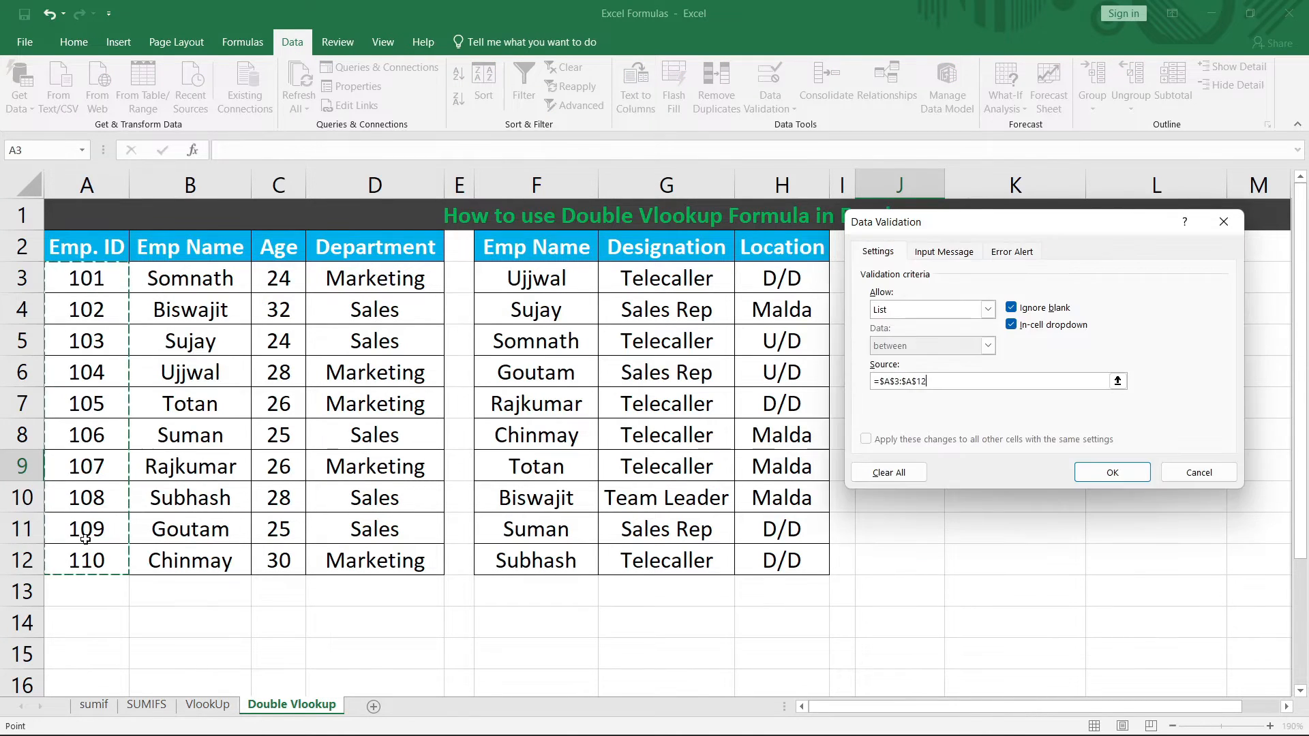
left_click(1119, 474)
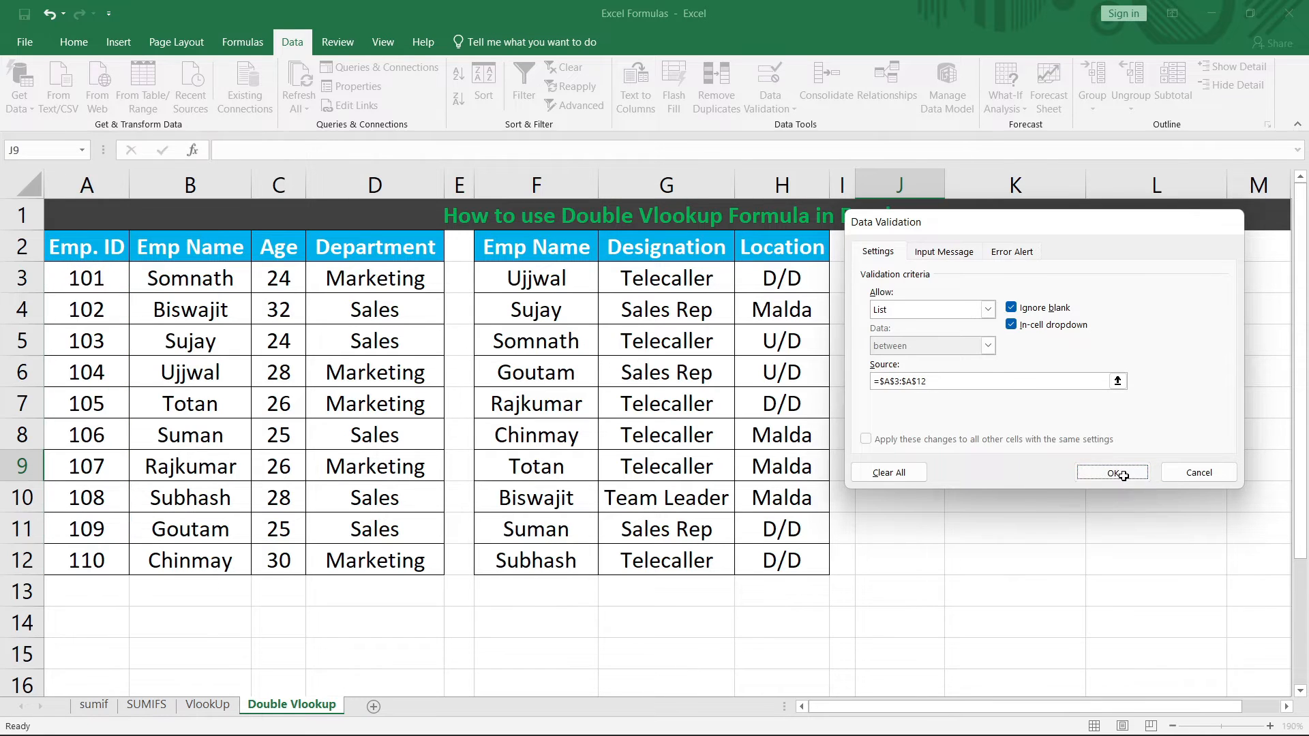
Step: Pick Emp. ID 105 from J9's dropdown and begin a =vlookup( formula in K9
left_click(953, 475)
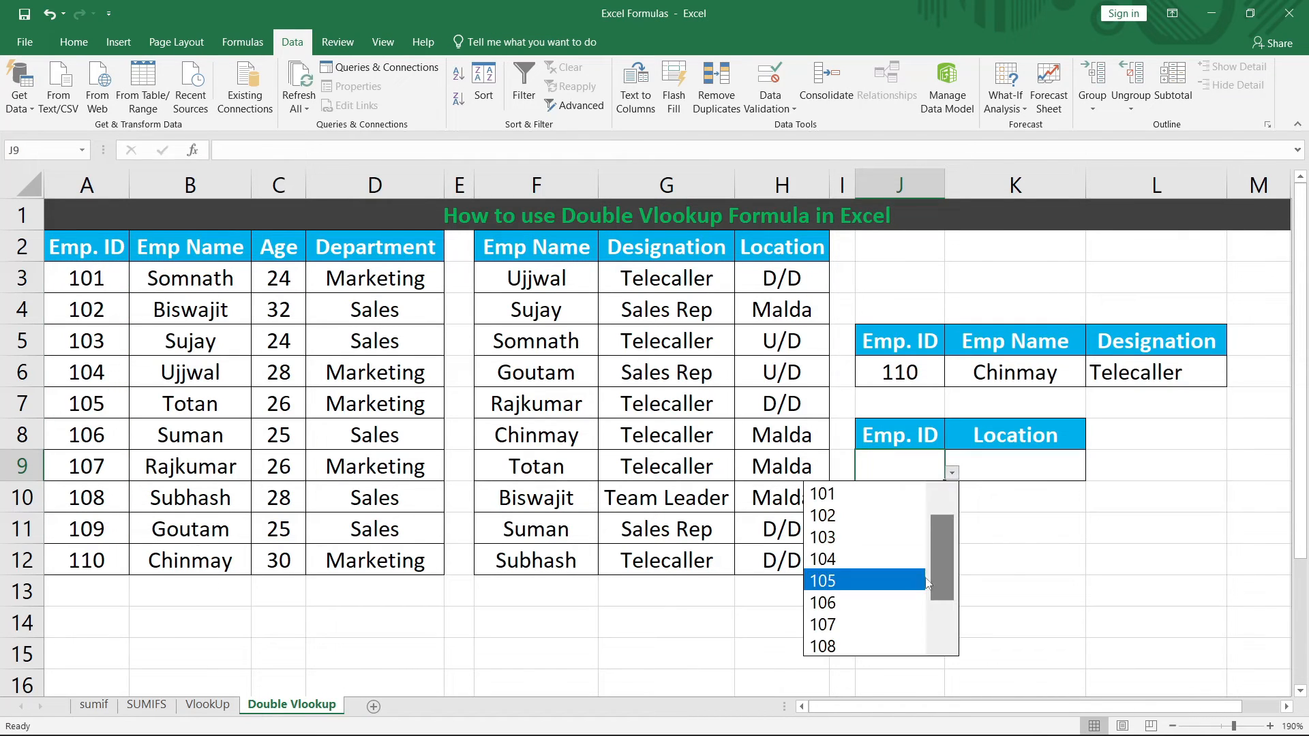
key("Escape")
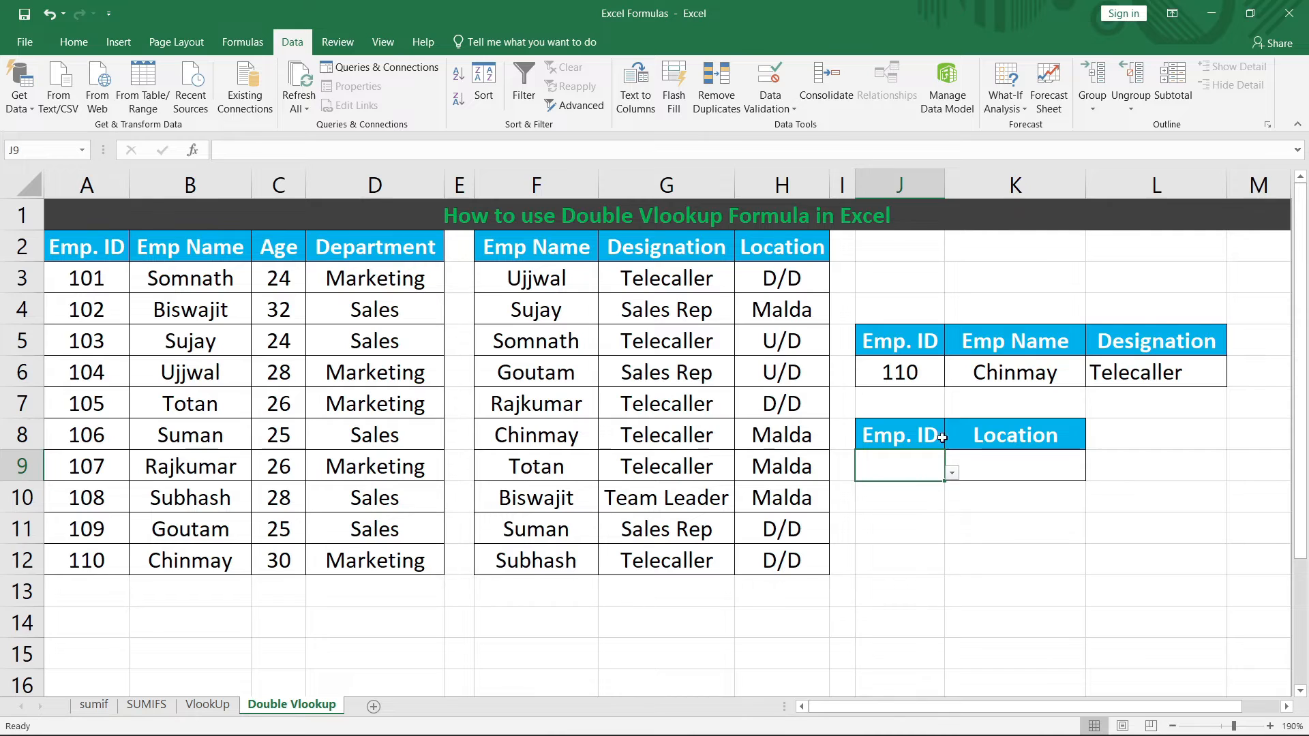
left_click(952, 472)
left_click(907, 581)
left_click(1031, 463)
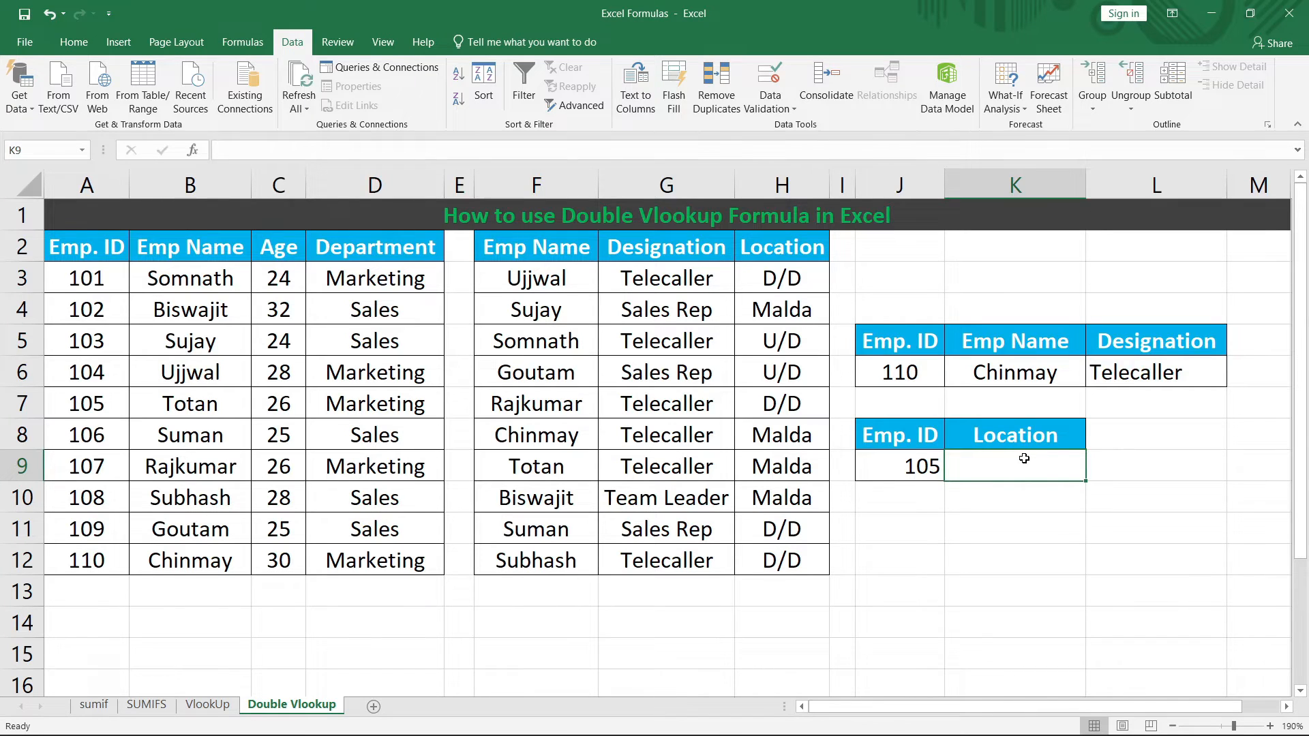
type("=v")
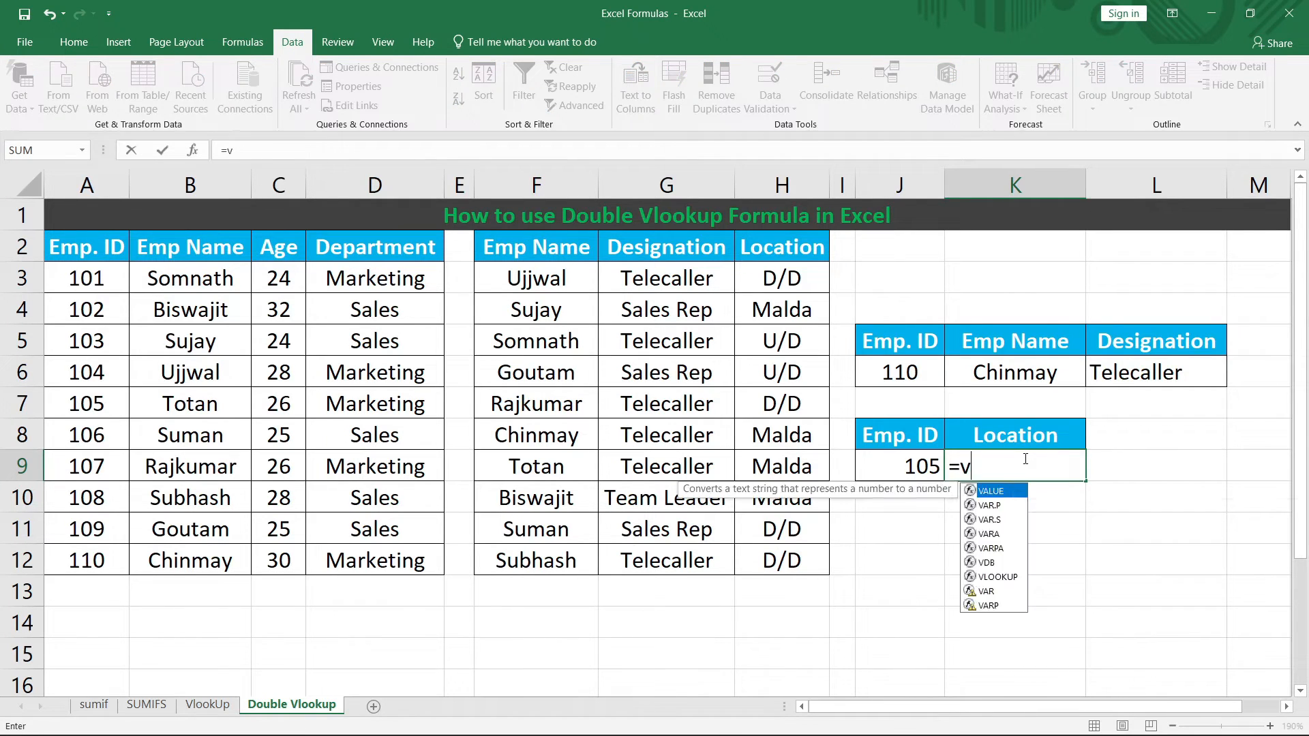
type("looku")
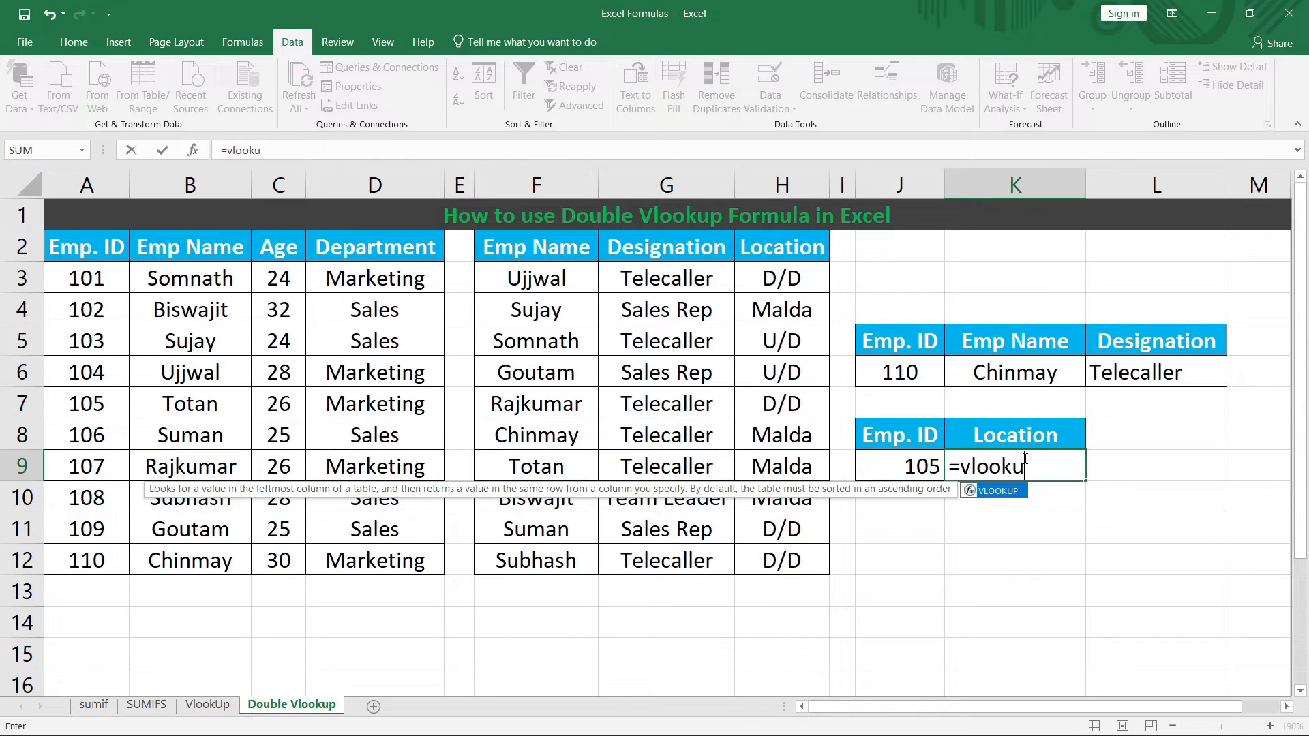
type("p(")
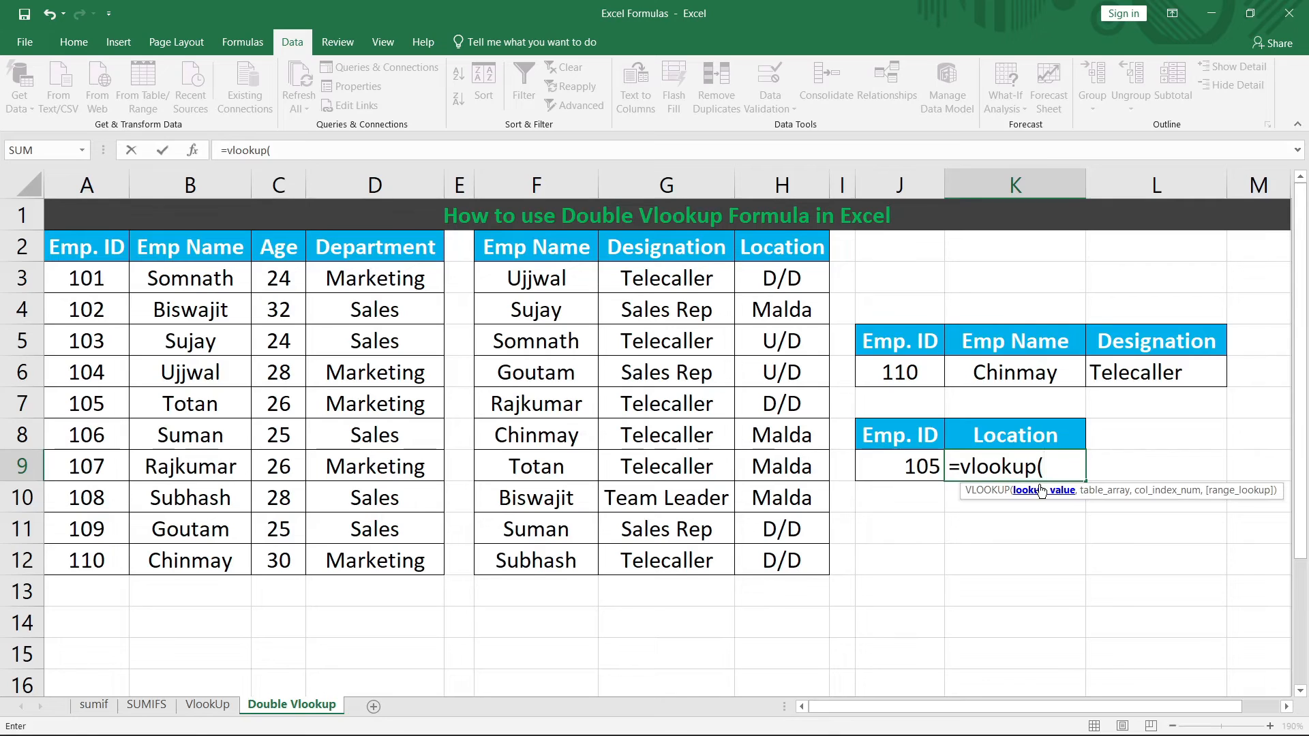
Step: Nest the inner lookup vlookup(J9,A2:D12,2,0) inside K9's formula
type("v")
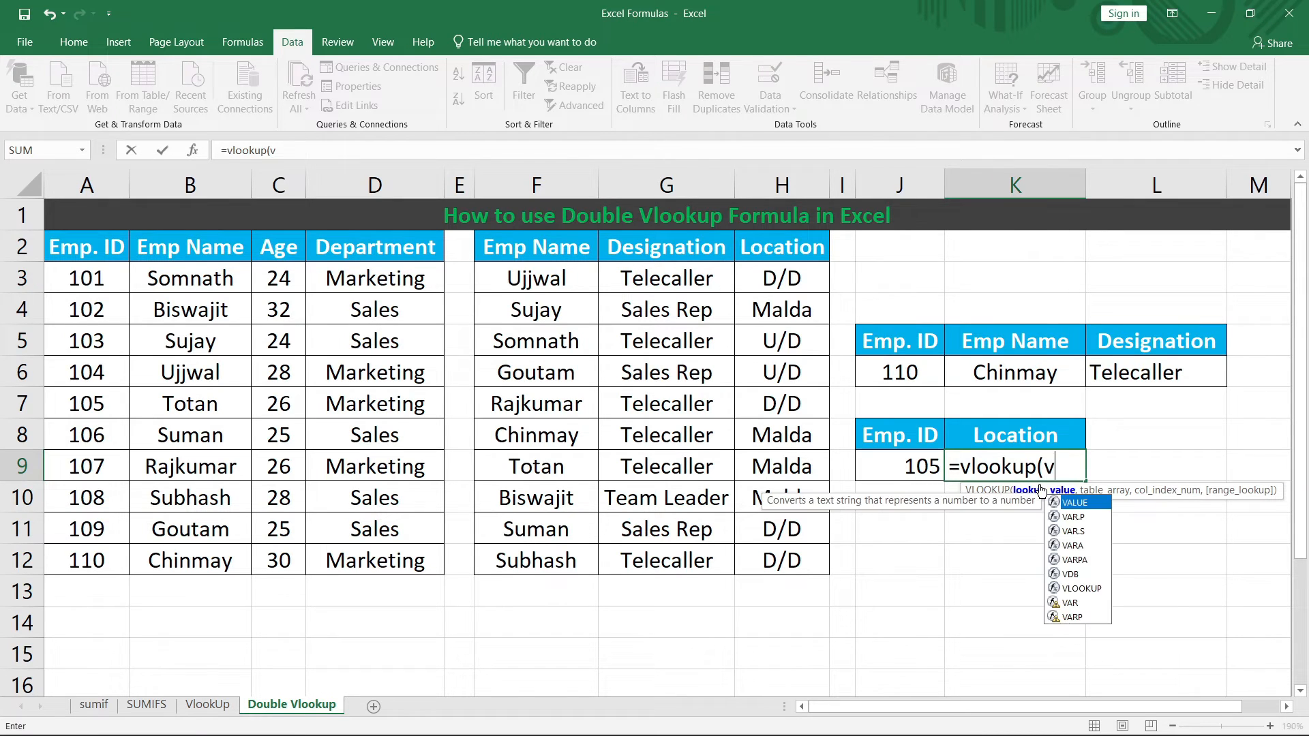
type("look")
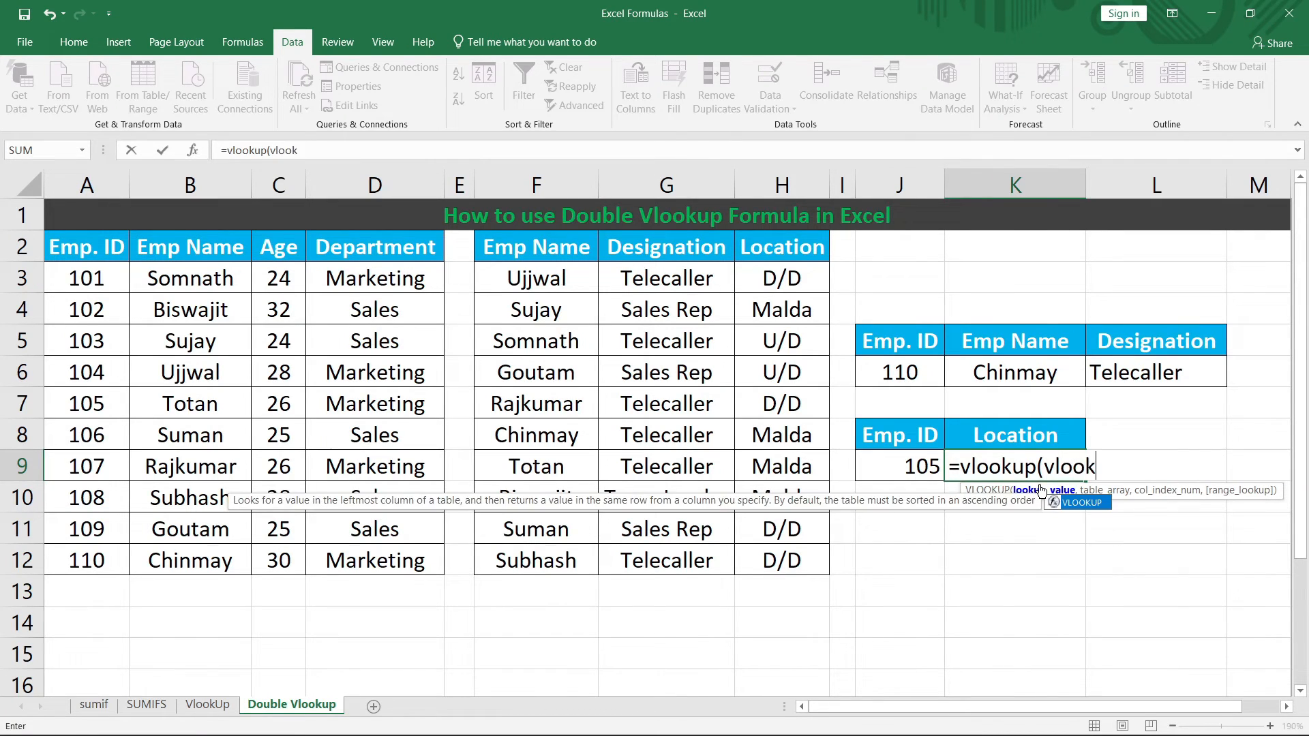
type("up(")
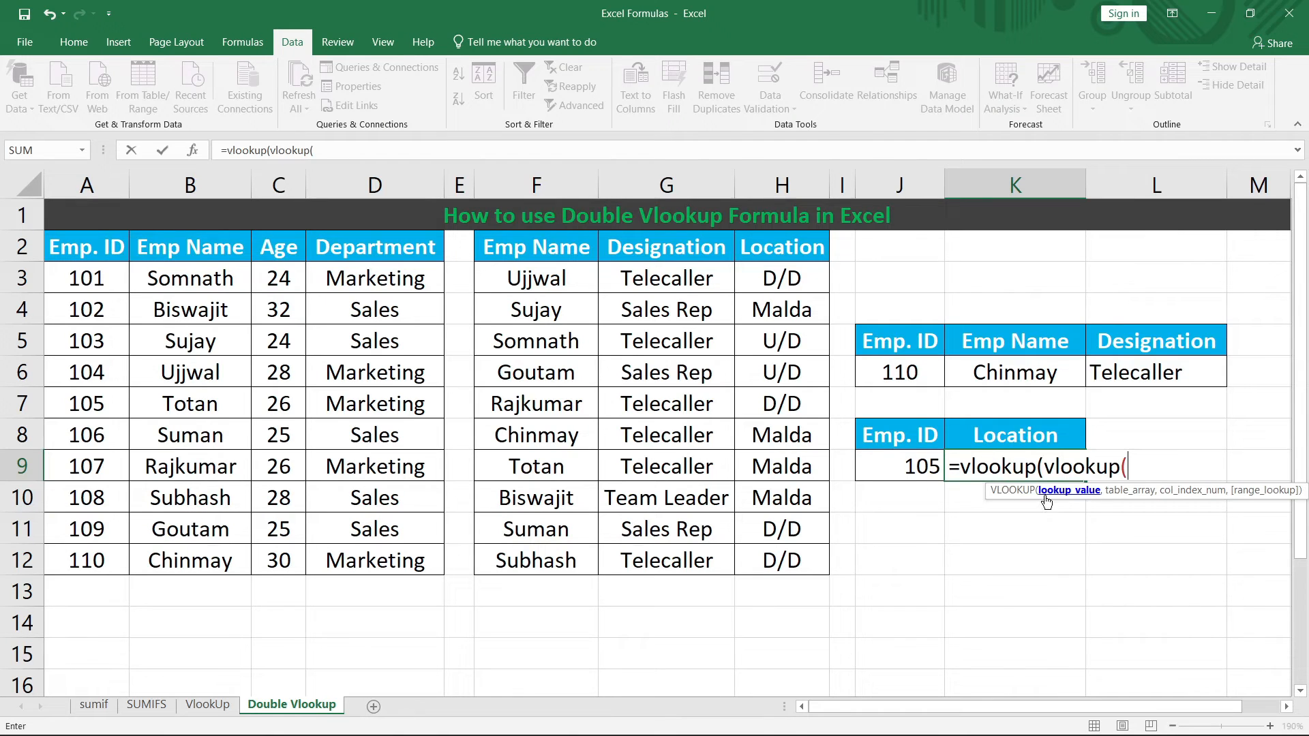
left_click(876, 464)
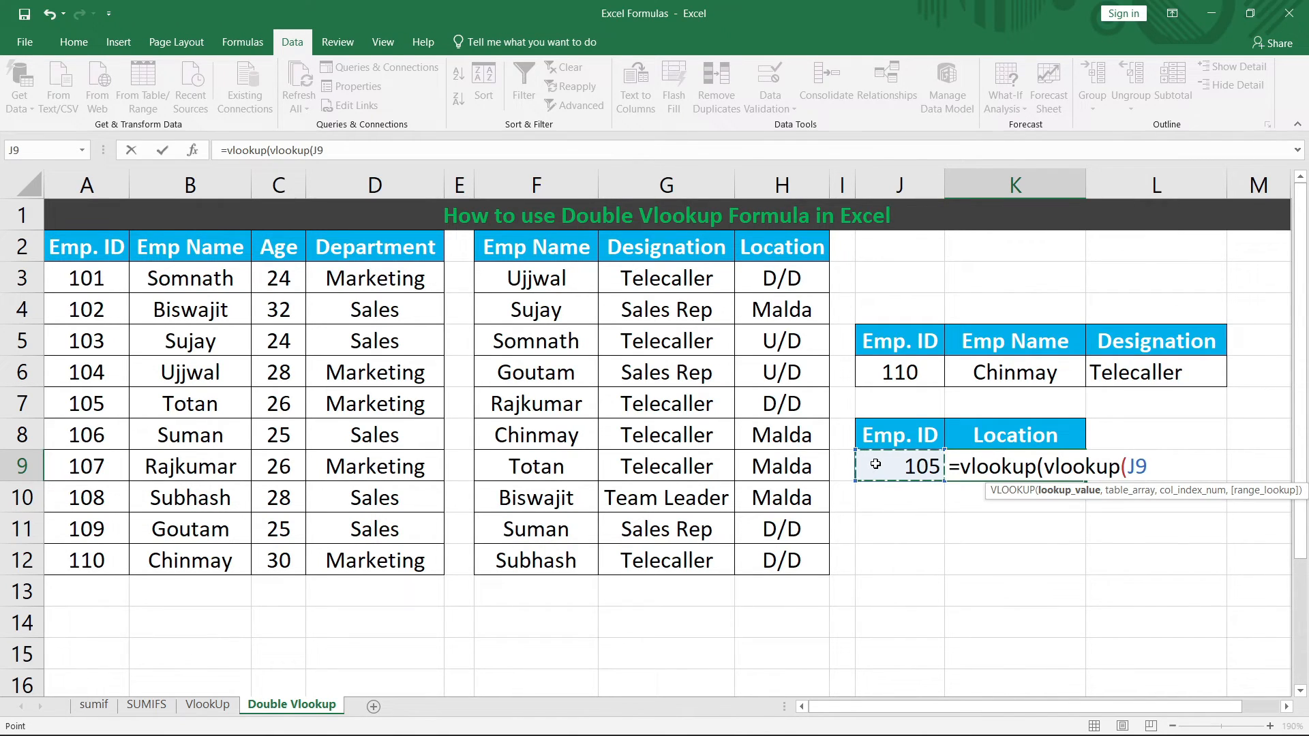
type(",")
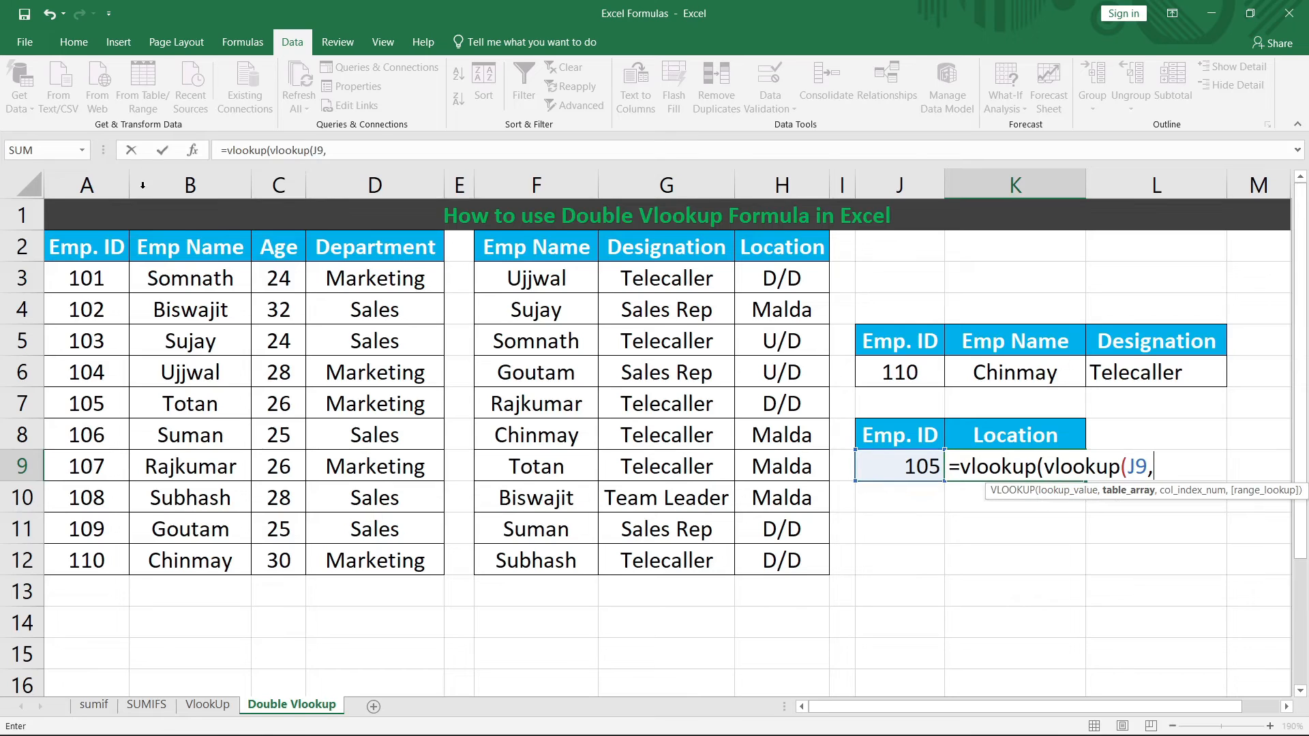
left_click_drag(94, 254, 437, 557)
type(",")
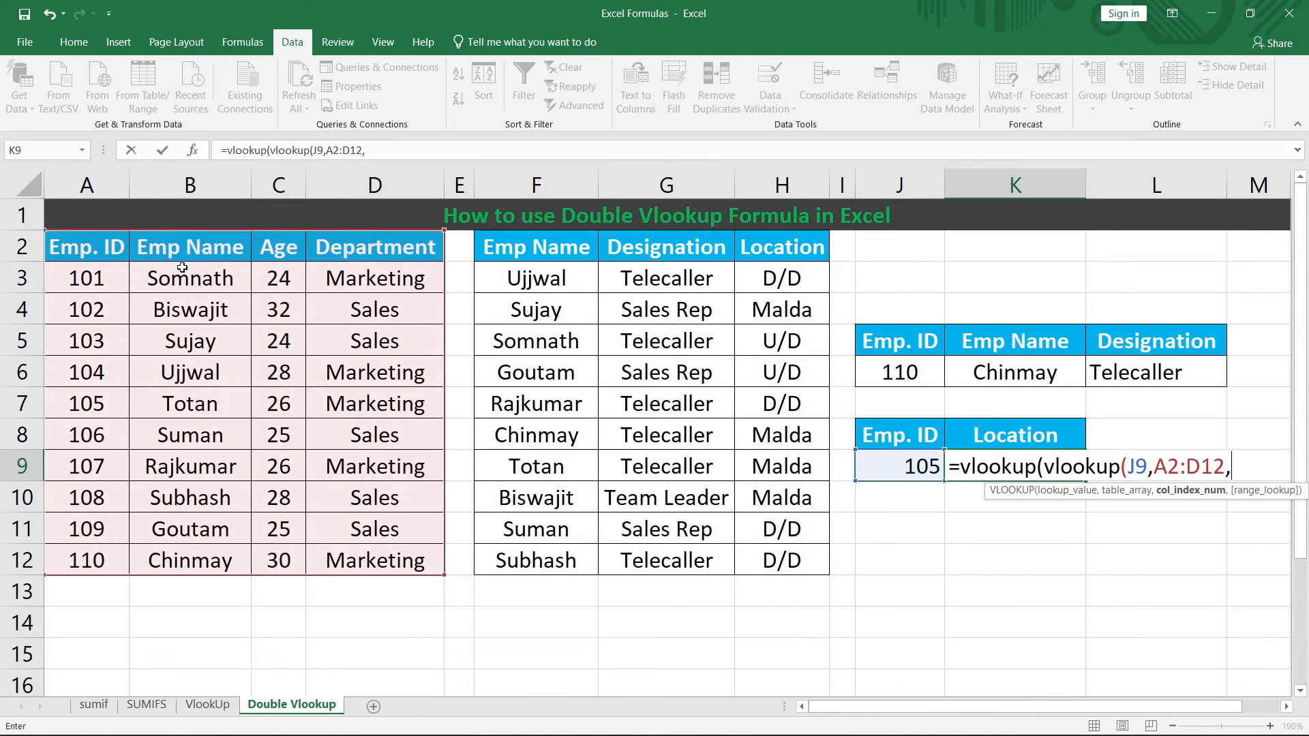
type("2,0")
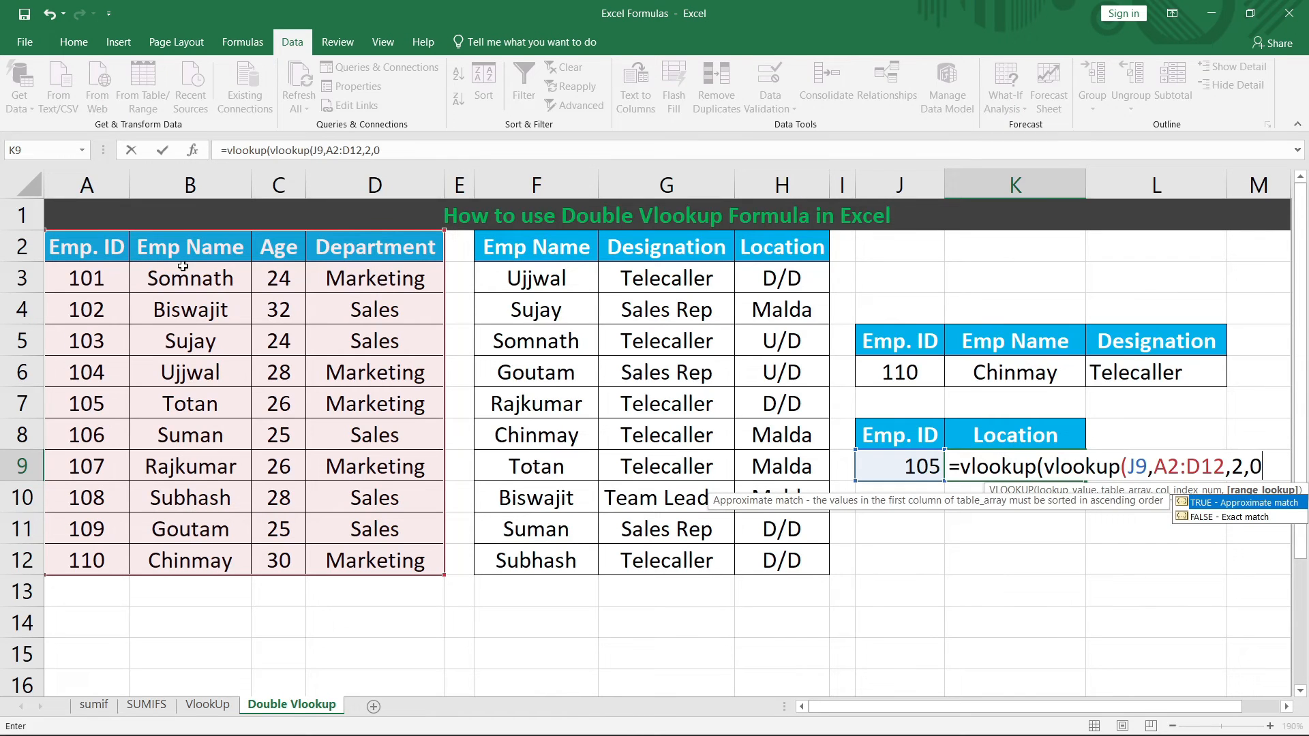
type(")")
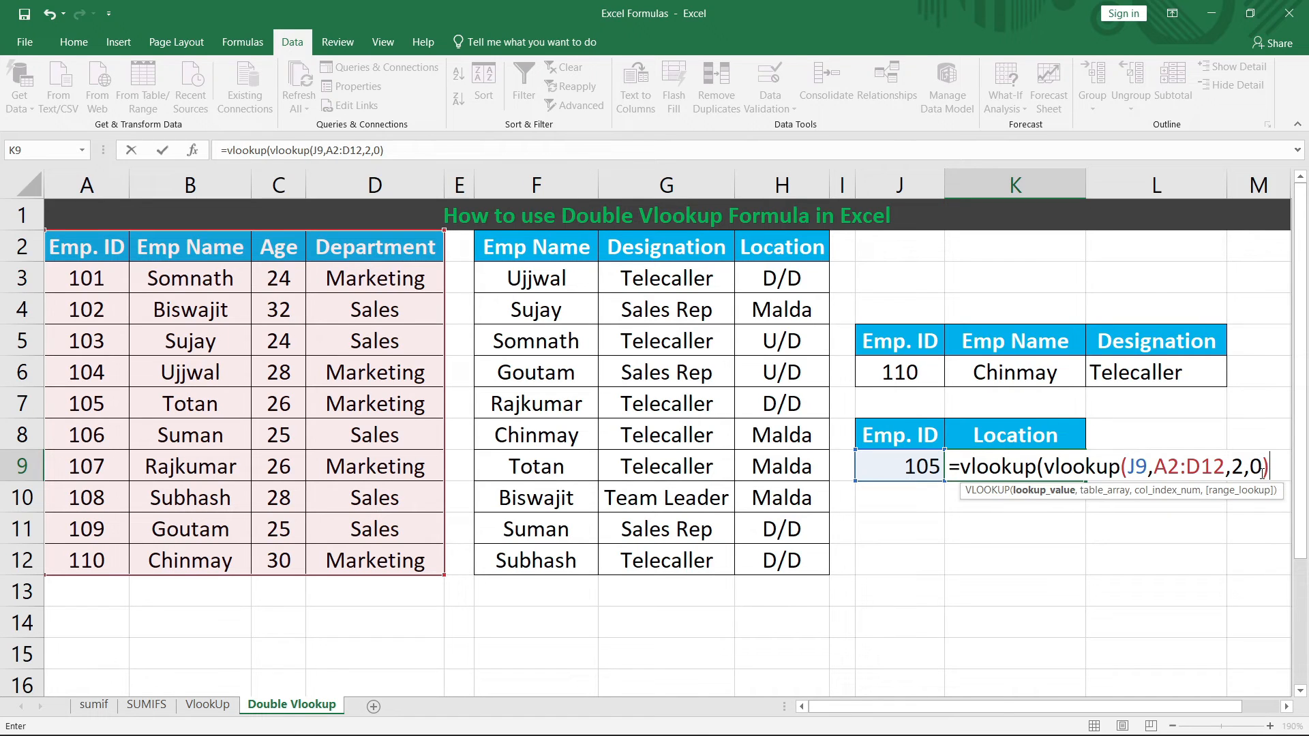
type(",")
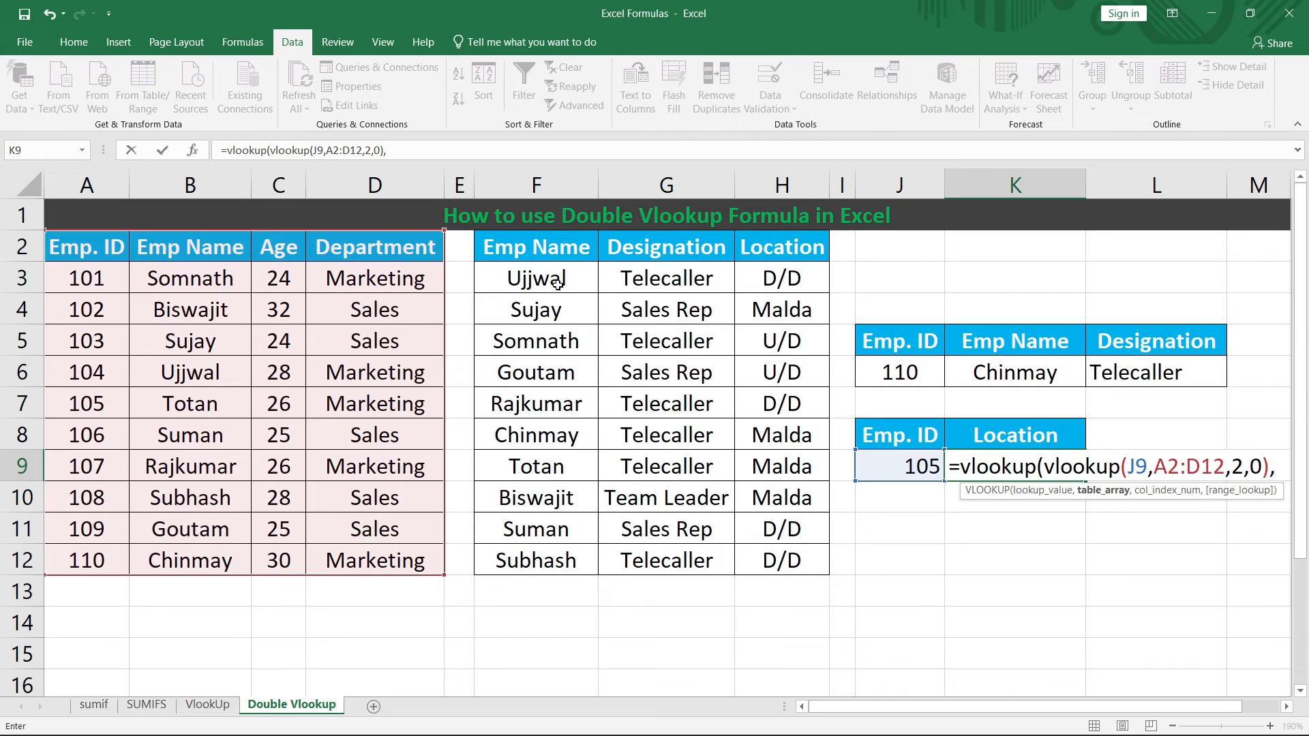
Step: Close K9's outer lookup on F2:H12, column 3, exact match, to return Malda for ID 105
left_click_drag(542, 258, 796, 558)
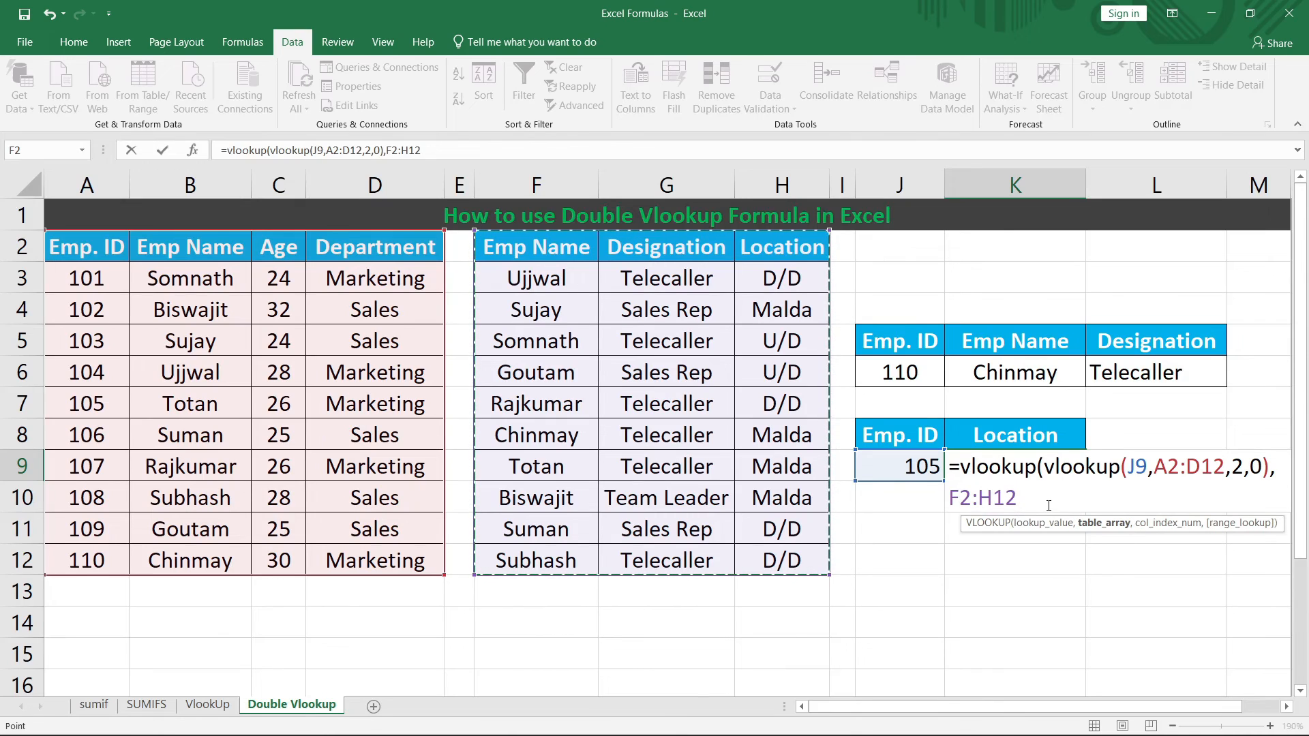
type(",")
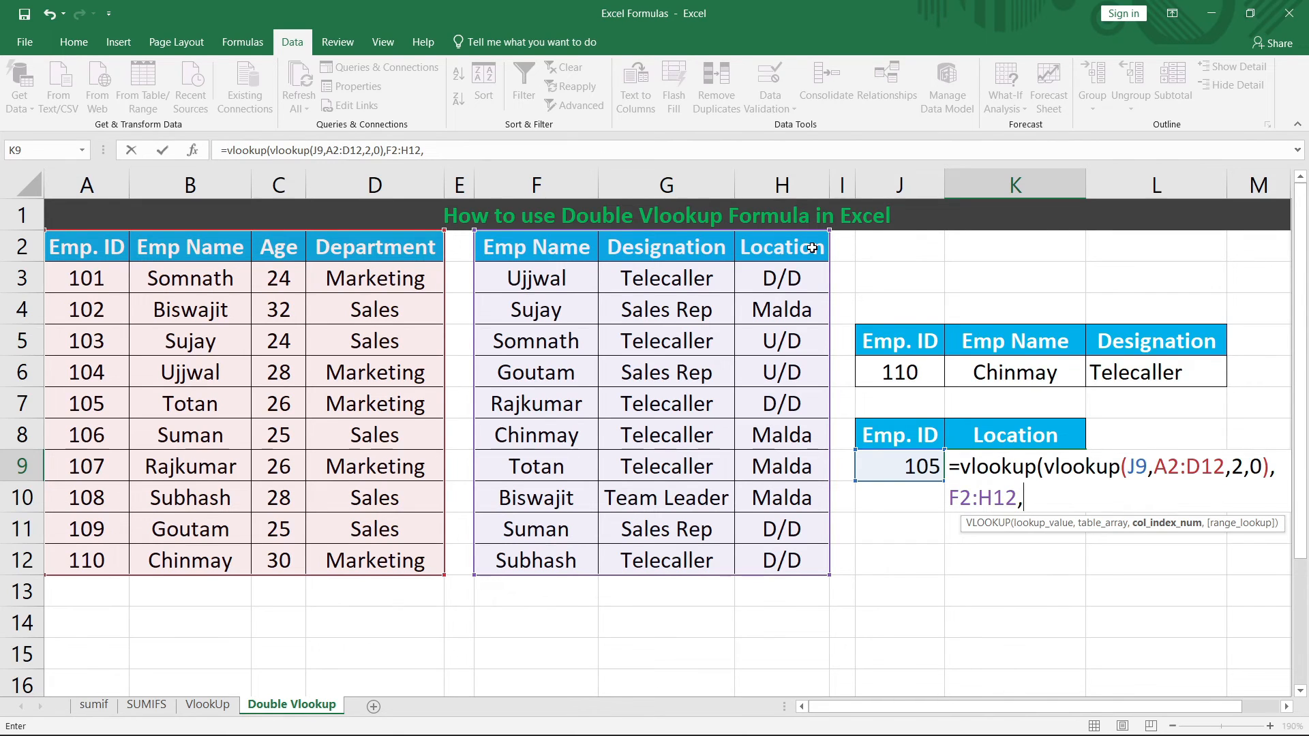
type("3,0")
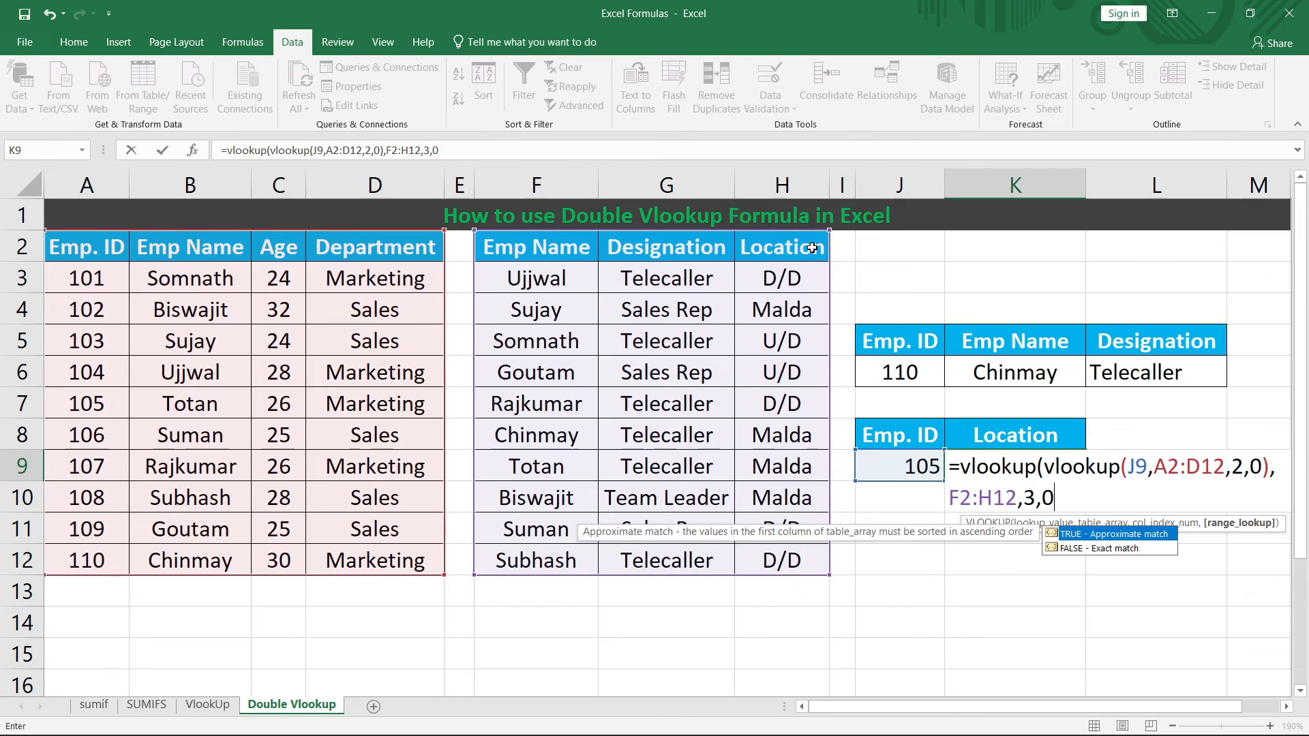
type(")")
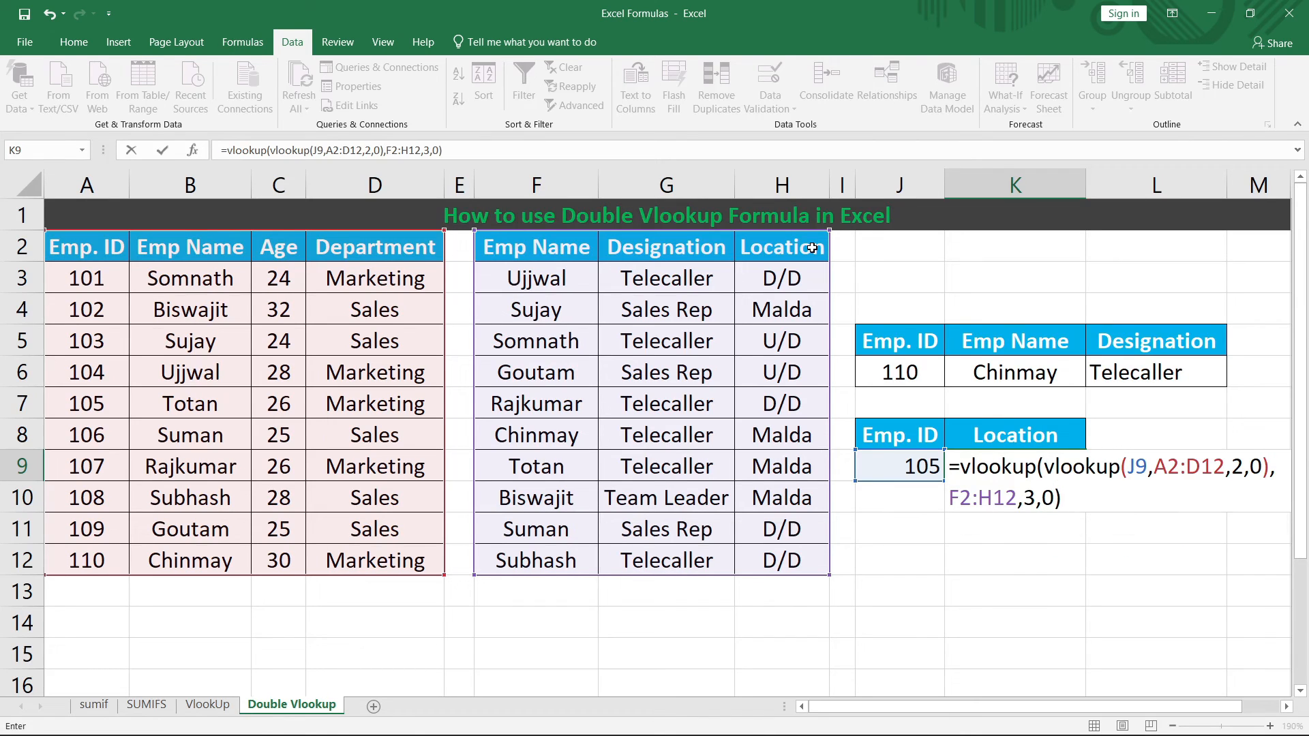
key("Return")
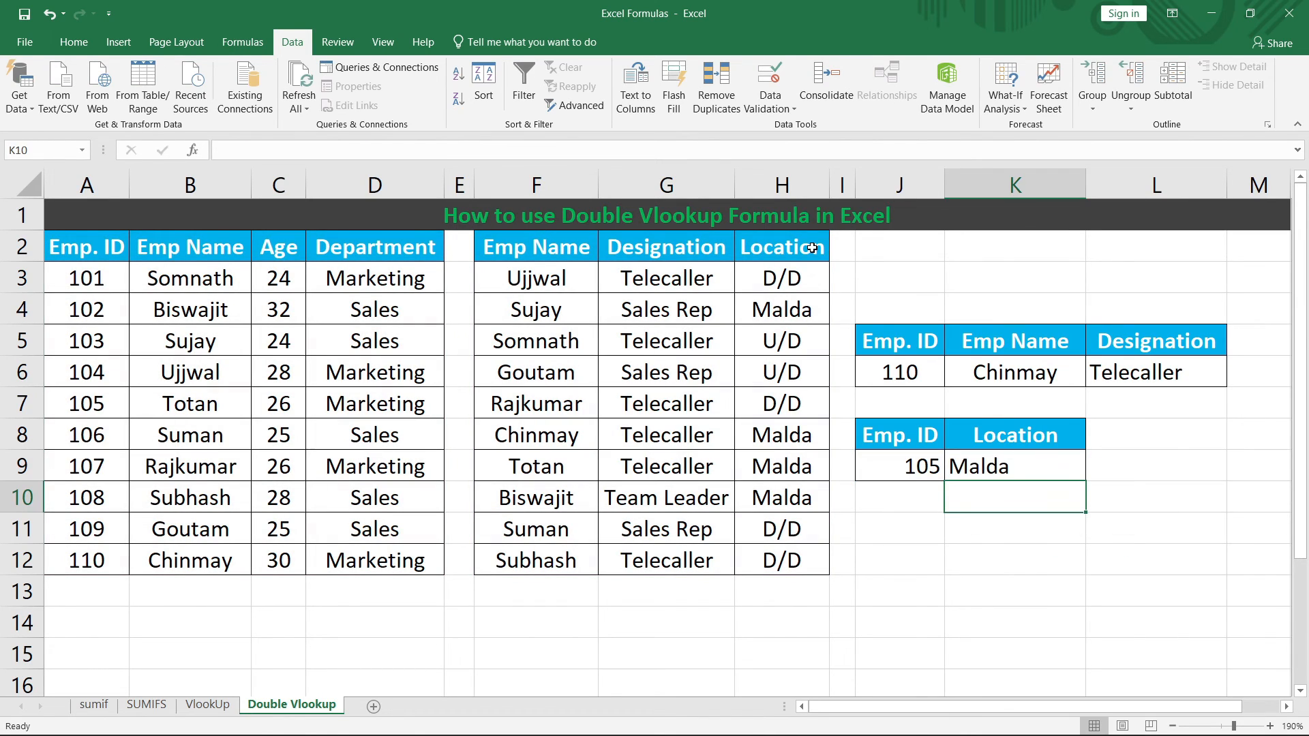
Step: Verify ID 105's name in A2:D12 and that its location in F2:H12 is Malda
left_click(916, 477)
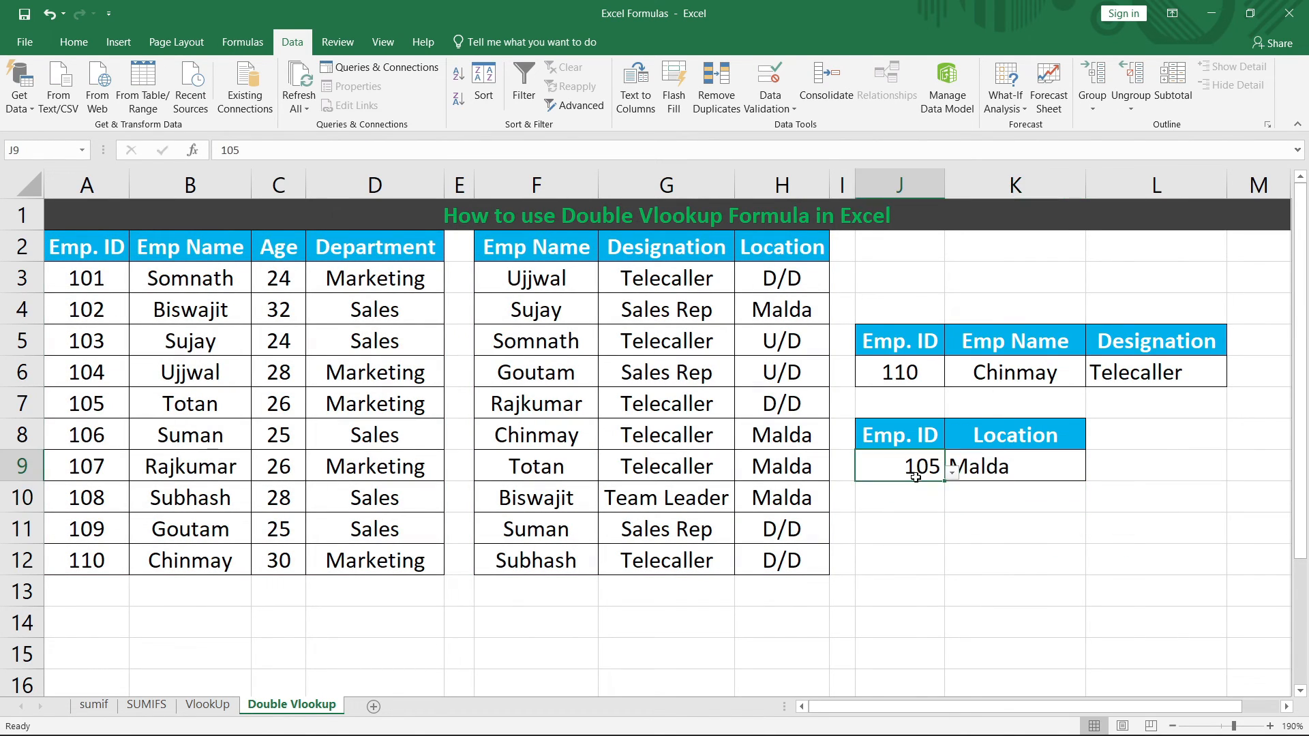
left_click(73, 408)
left_click(195, 411)
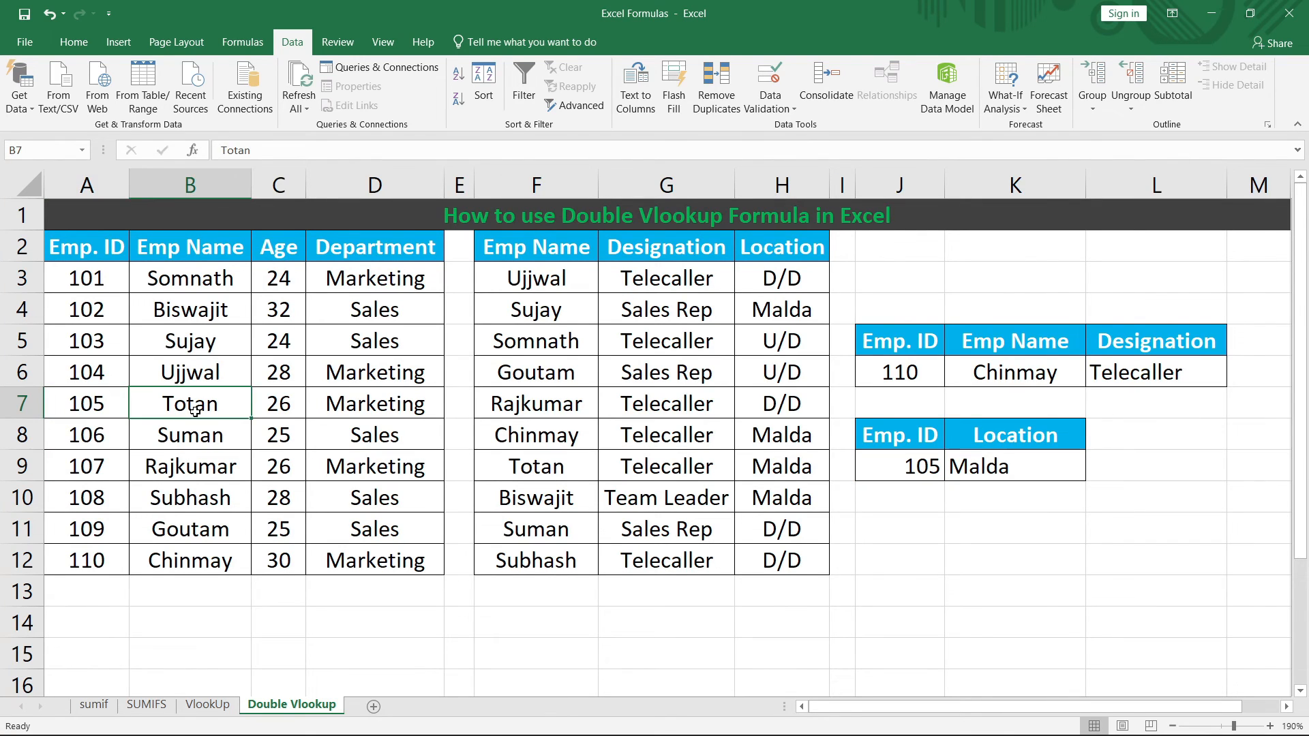
left_click(543, 471)
left_click(798, 465)
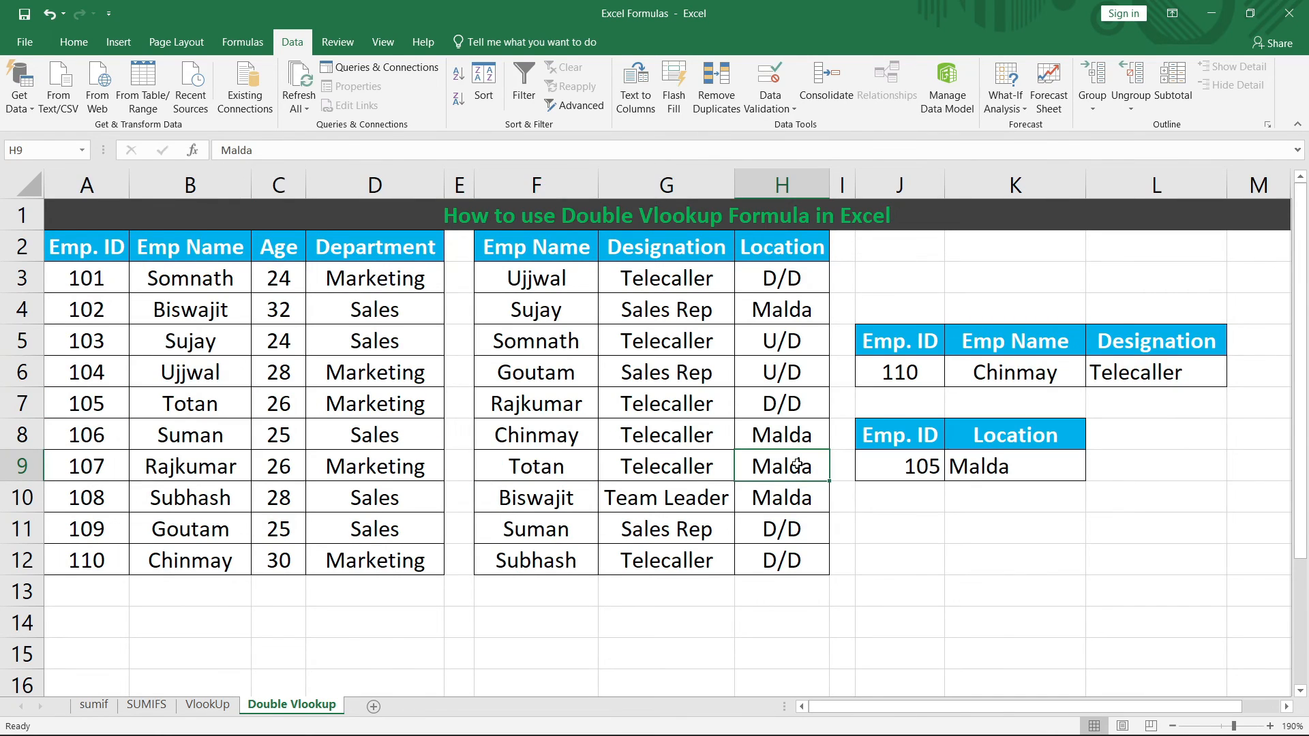
left_click(1016, 468)
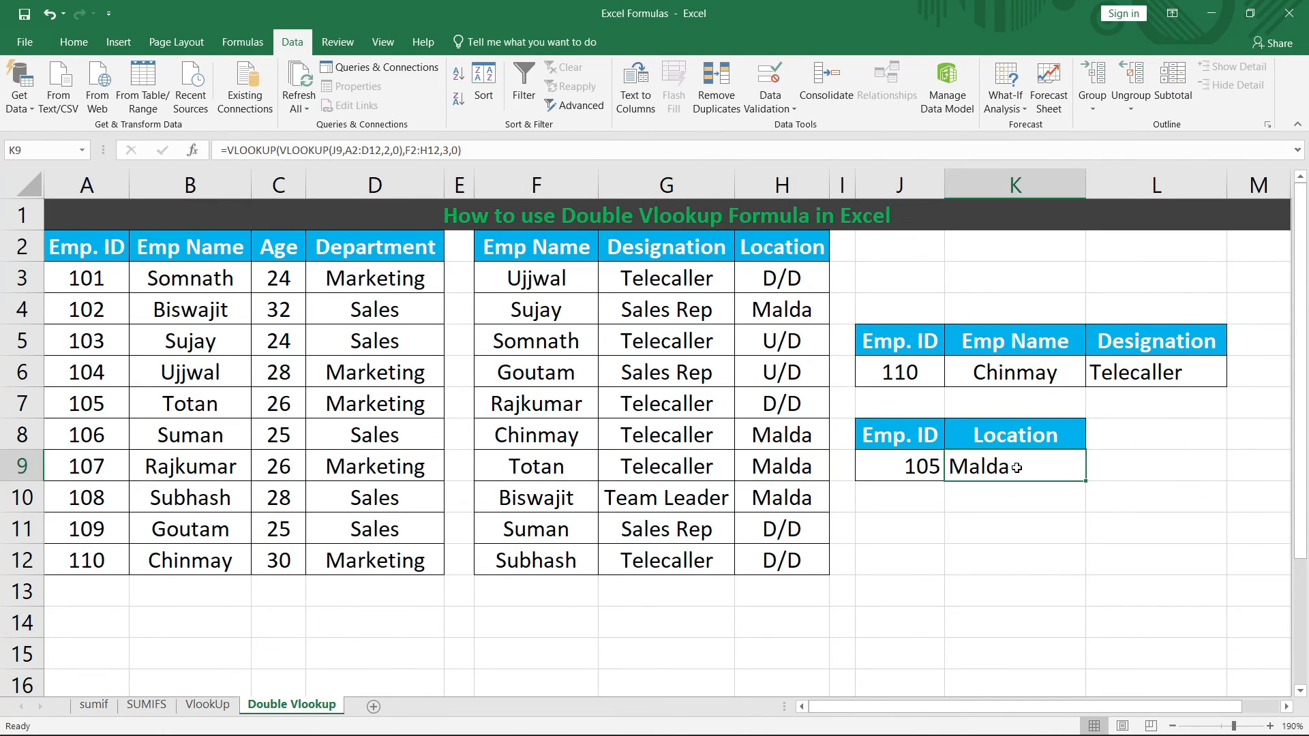
Step: Choose Emp. ID 101 from J9's dropdown so K9's location becomes U/D
left_click(905, 470)
left_click(953, 473)
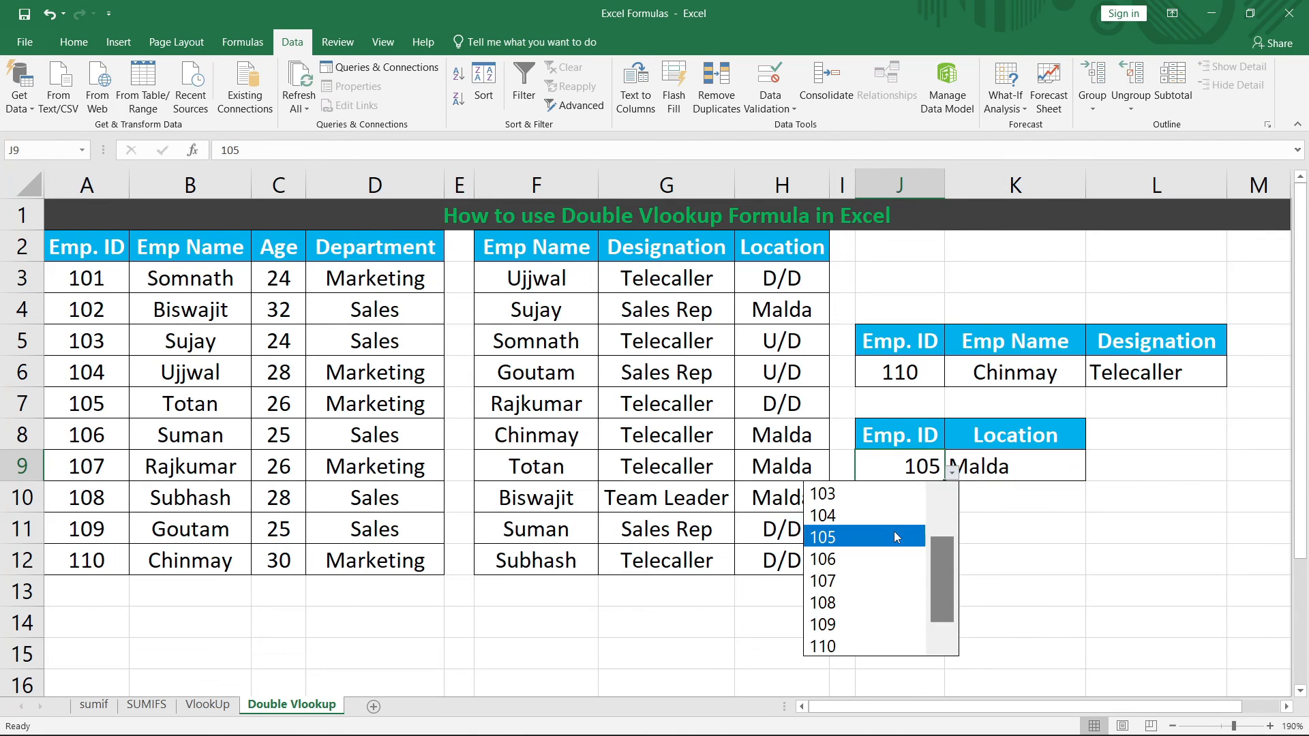
left_click_drag(942, 575, 944, 515)
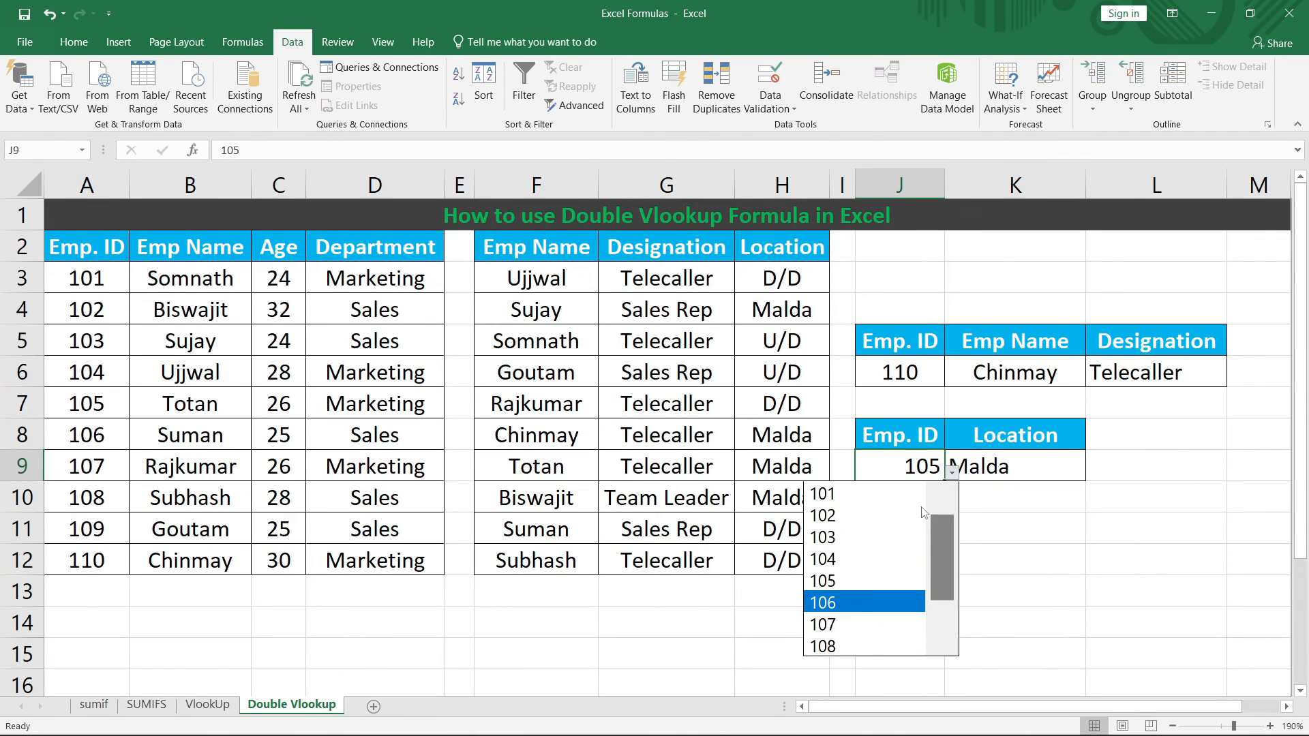
left_click(866, 496)
left_click(1018, 464)
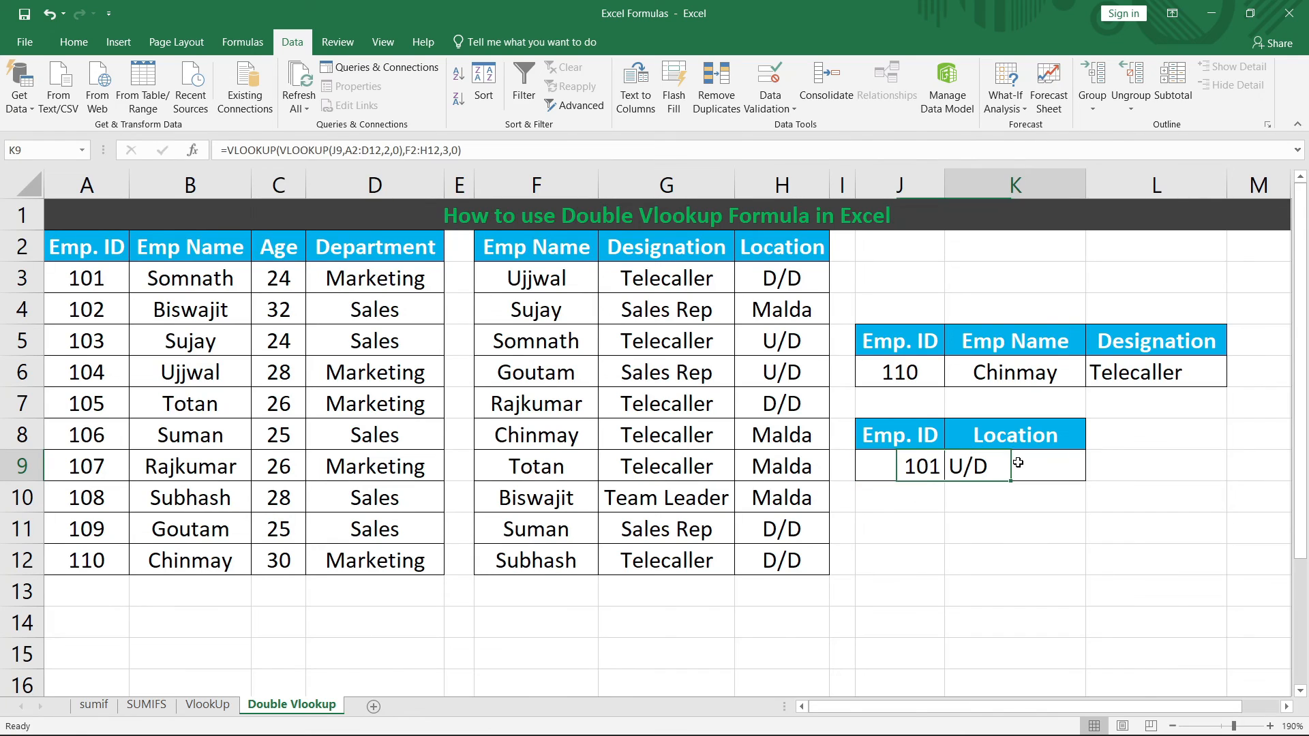
left_click(81, 49)
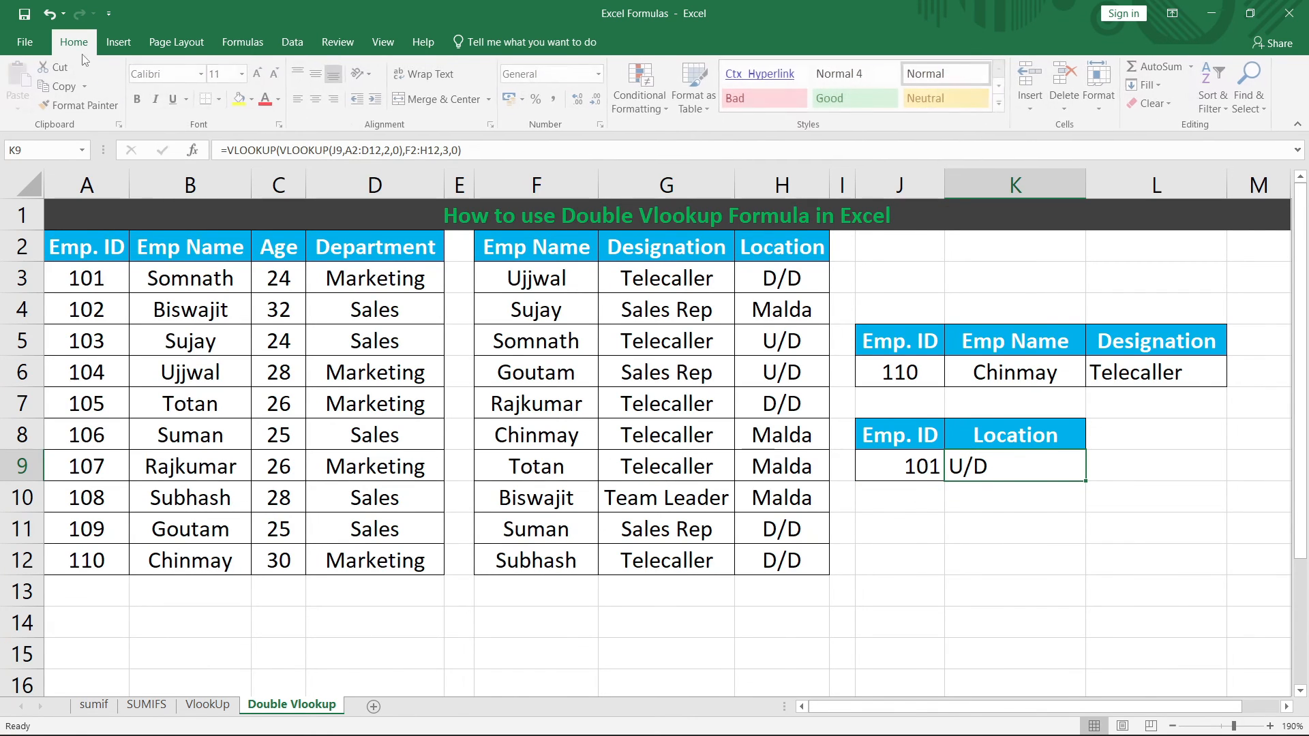
Step: Centre the Location result in K9 and the Telecaller value in L6
left_click(316, 99)
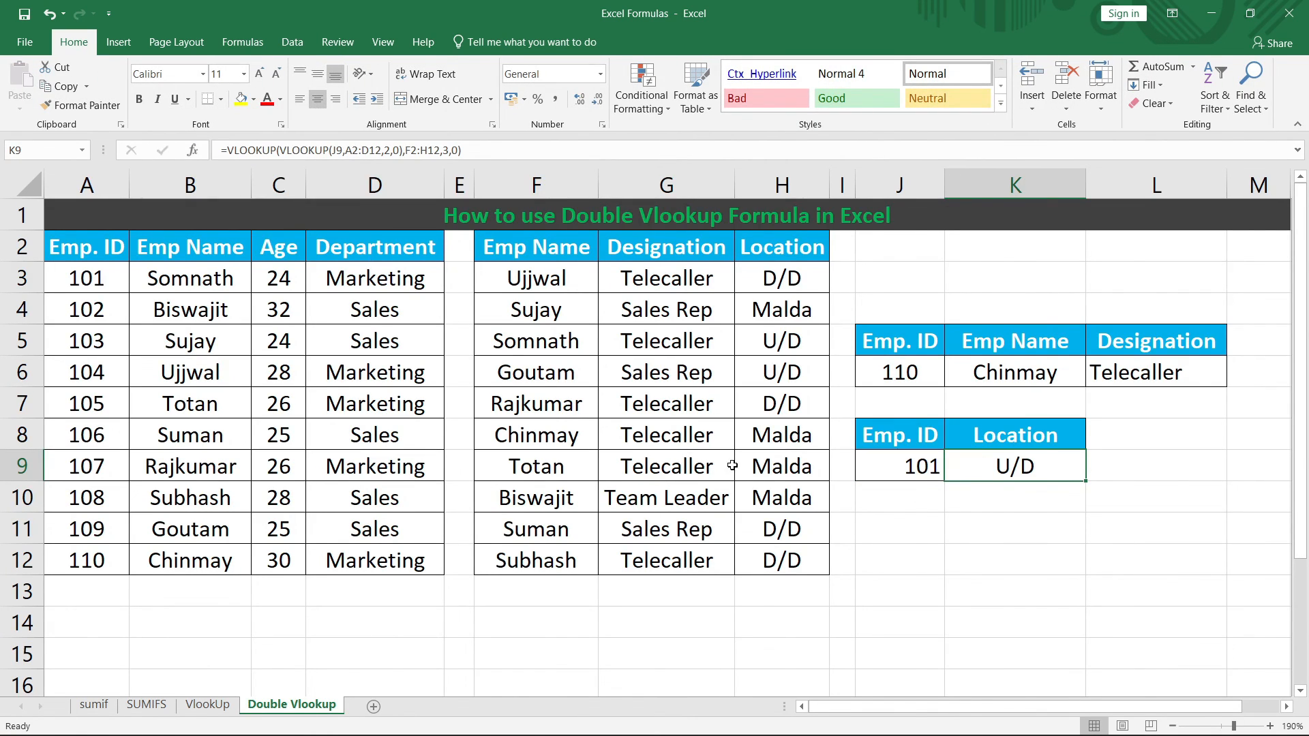
left_click(1101, 372)
left_click(317, 99)
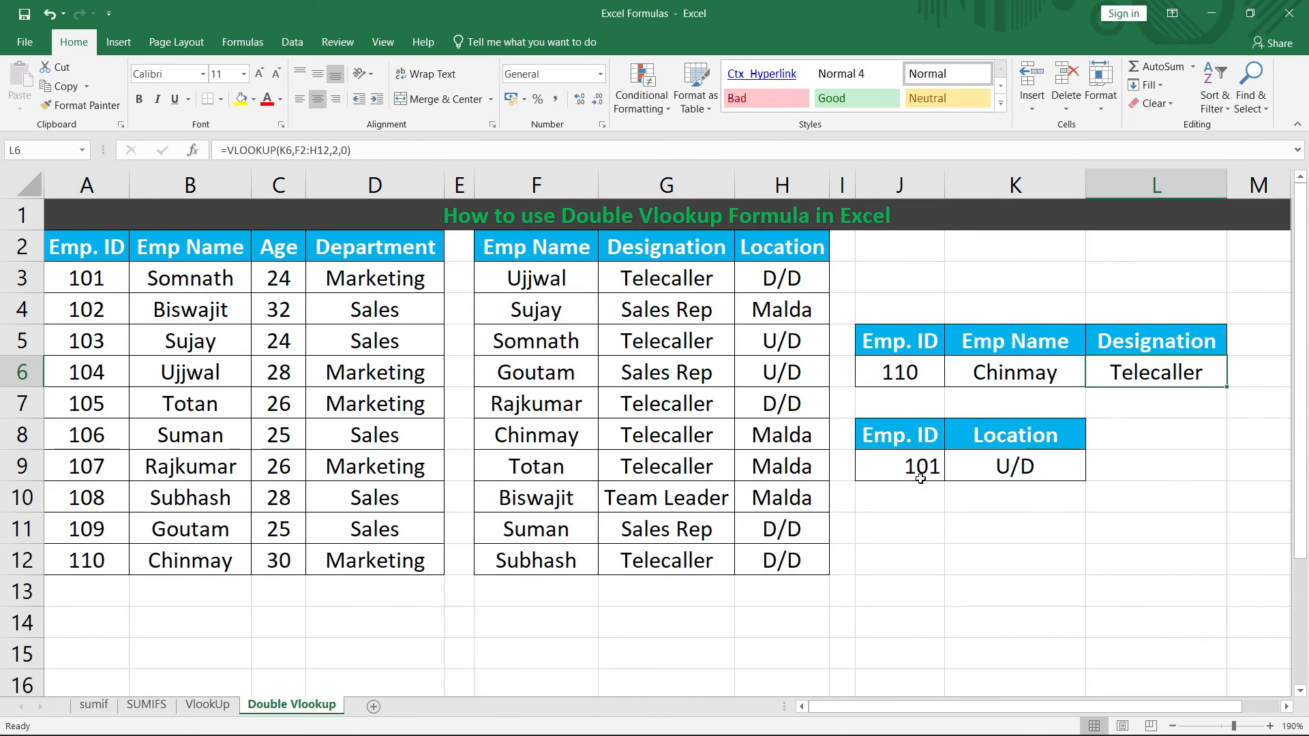
Step: Trace Emp ID 101's name through the location table to confirm K9 correctly returns U/D
left_click(924, 474)
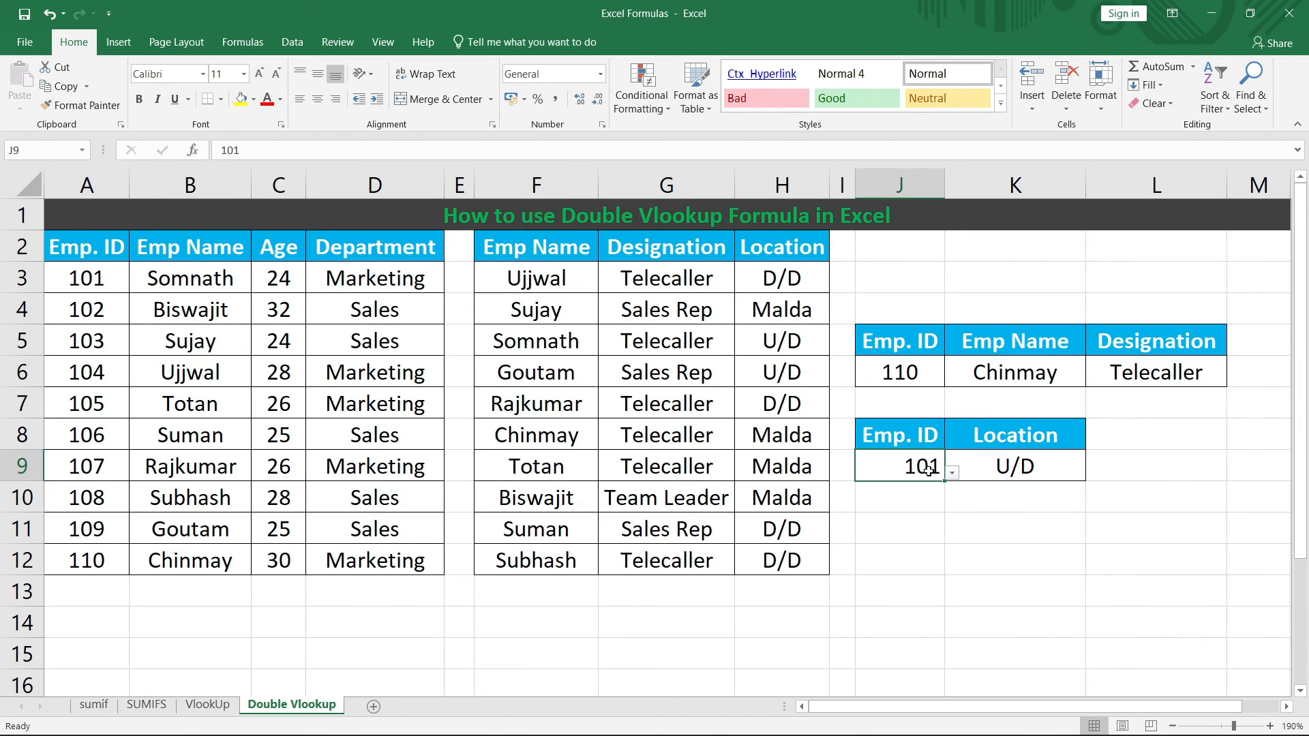
left_click(183, 283)
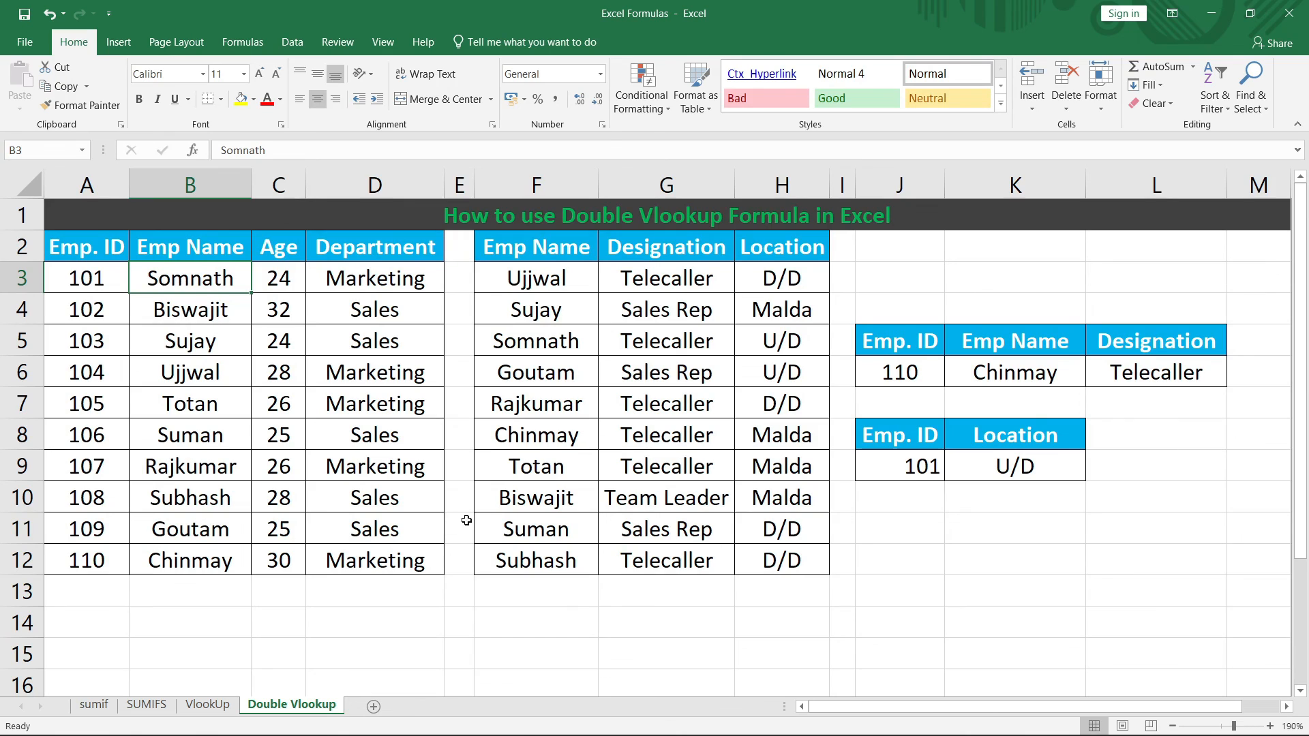
left_click(554, 340)
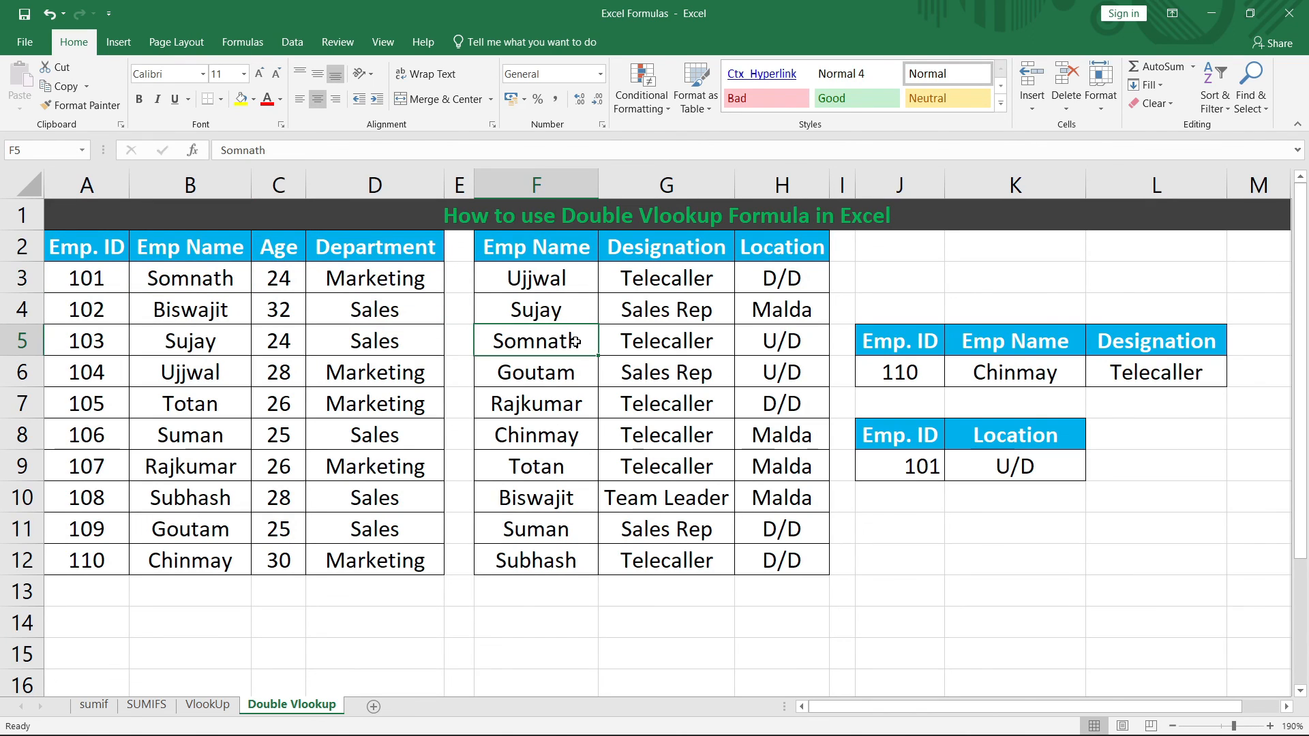
left_click(783, 343)
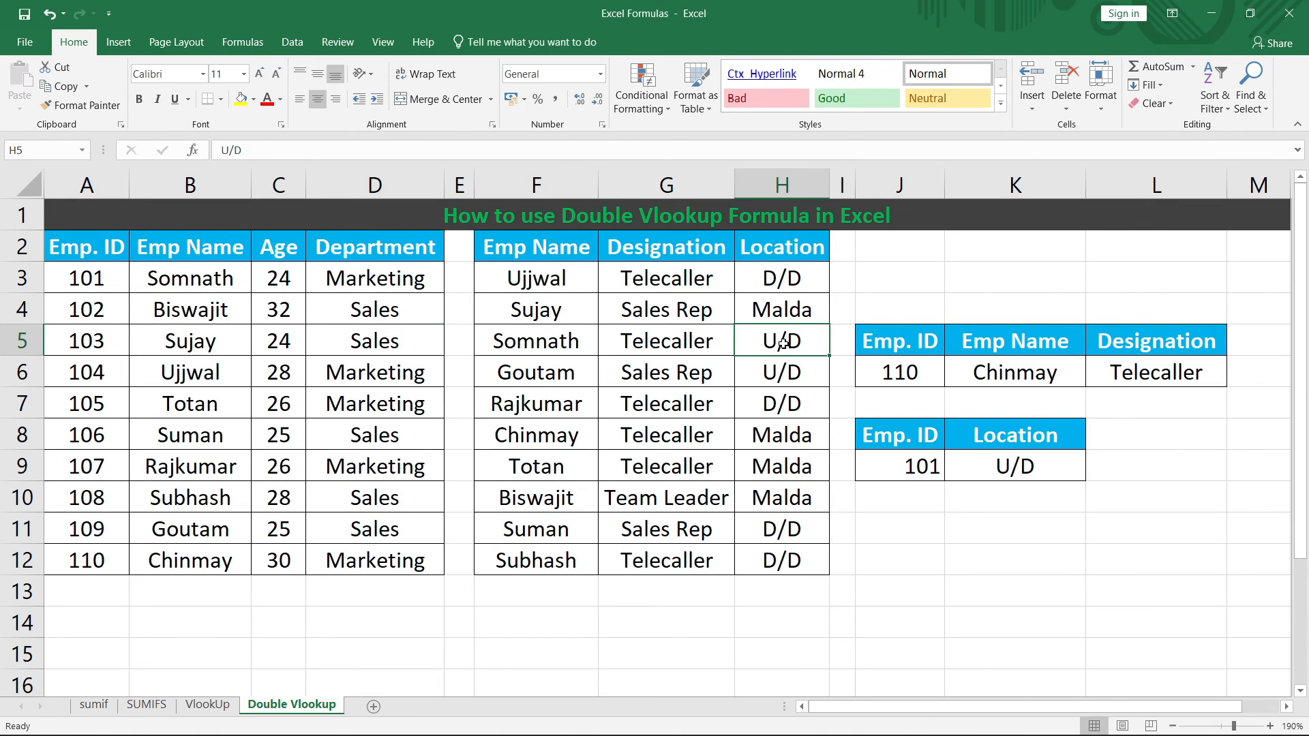
left_click(982, 469)
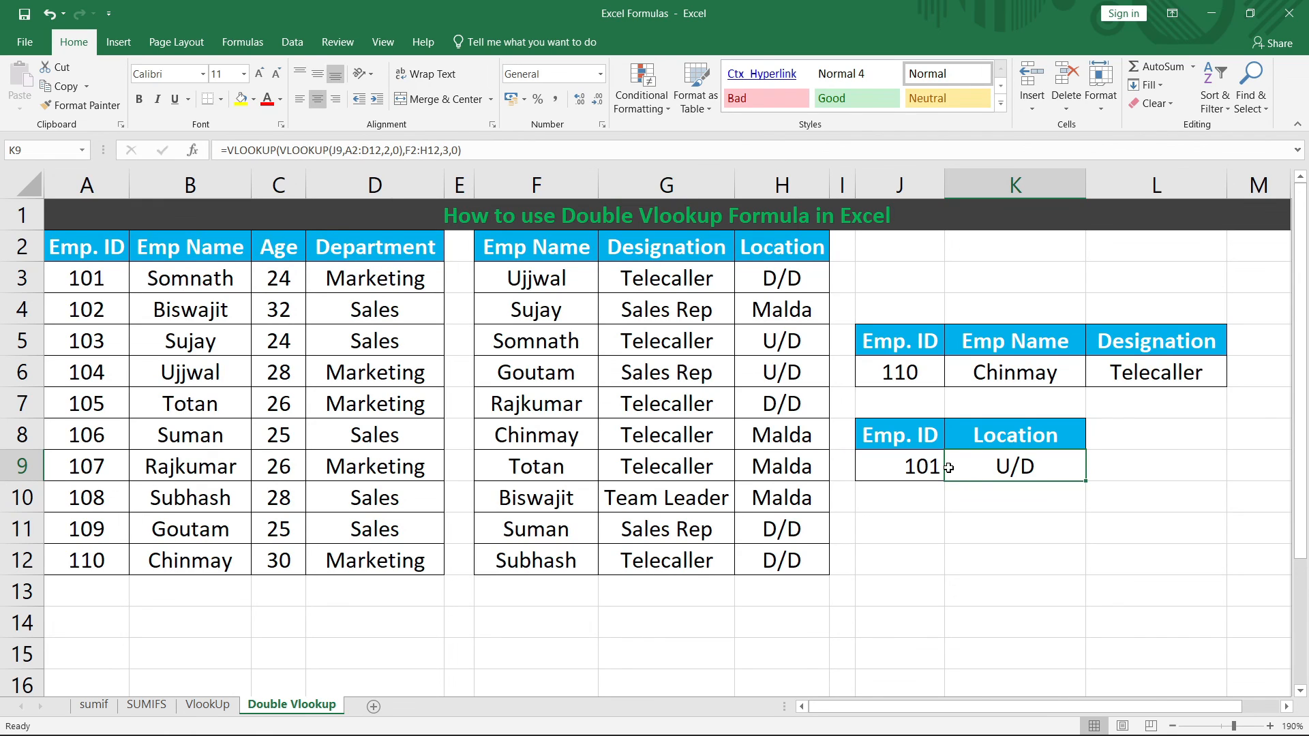
left_click(899, 464)
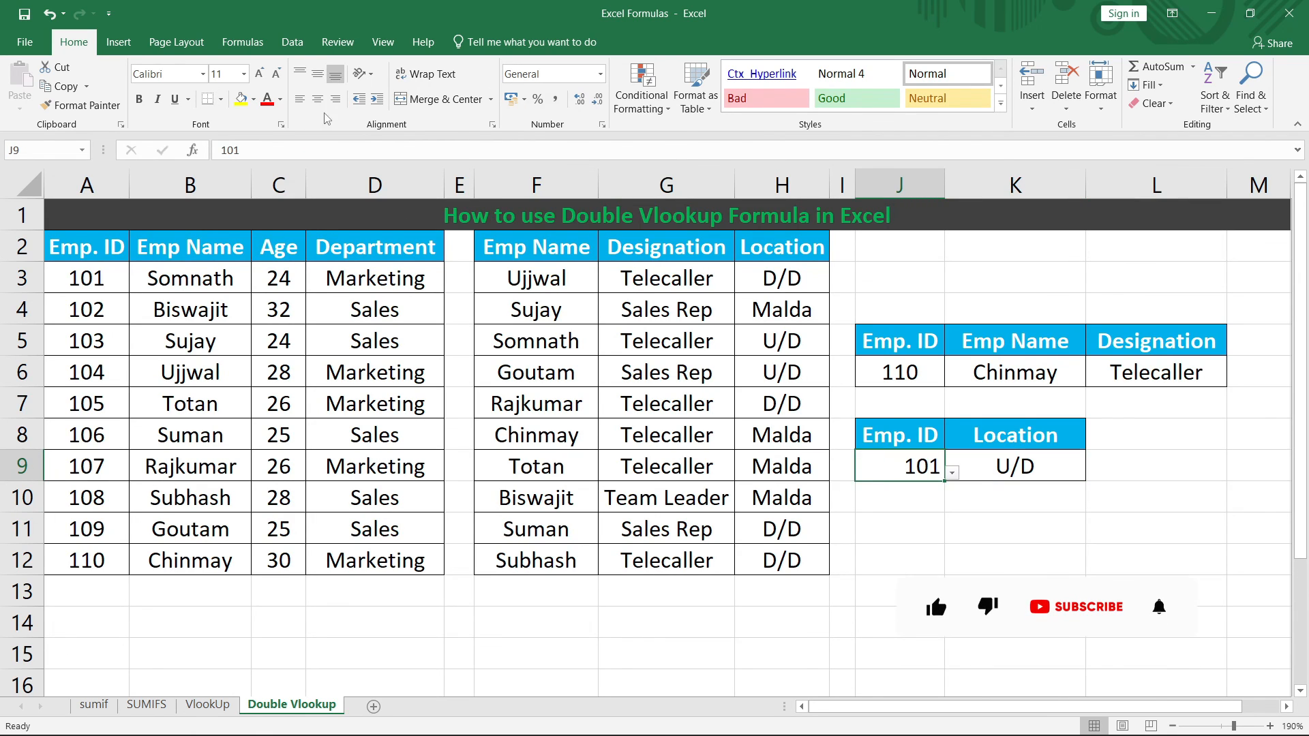